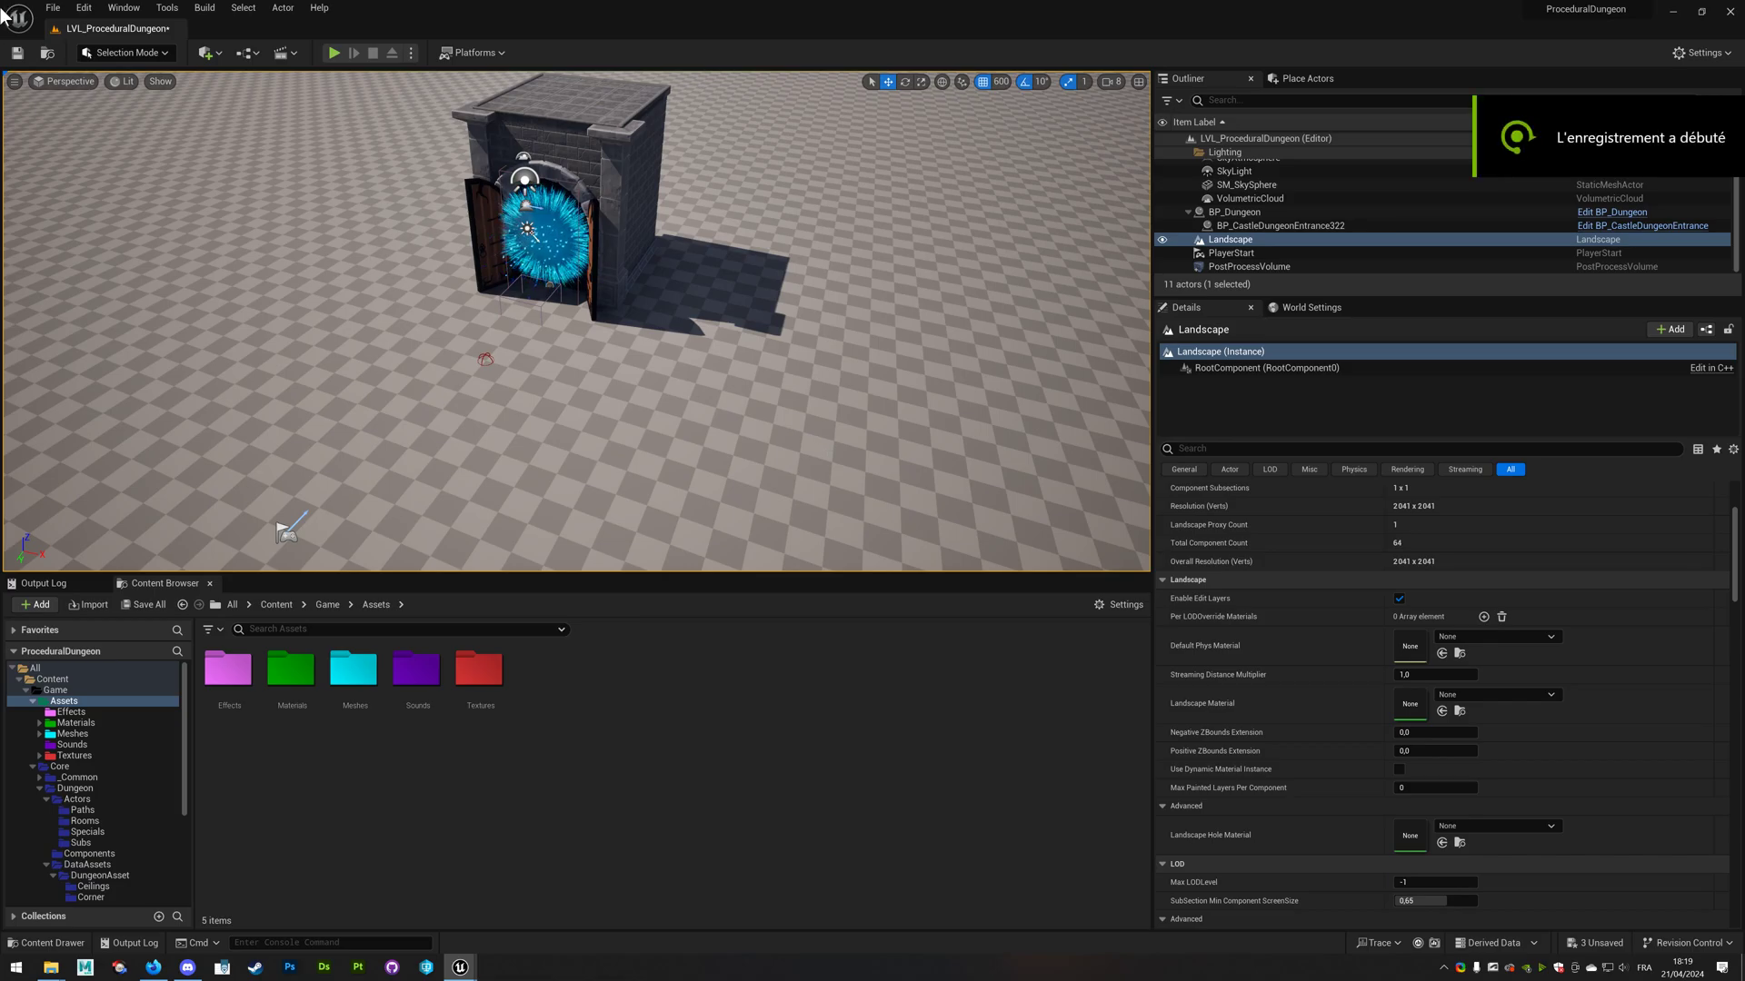
Save the dungeon level, start Play-in-Editor, and run the character through the portal
{"action": "left_click", "coordinate": [19, 52]}
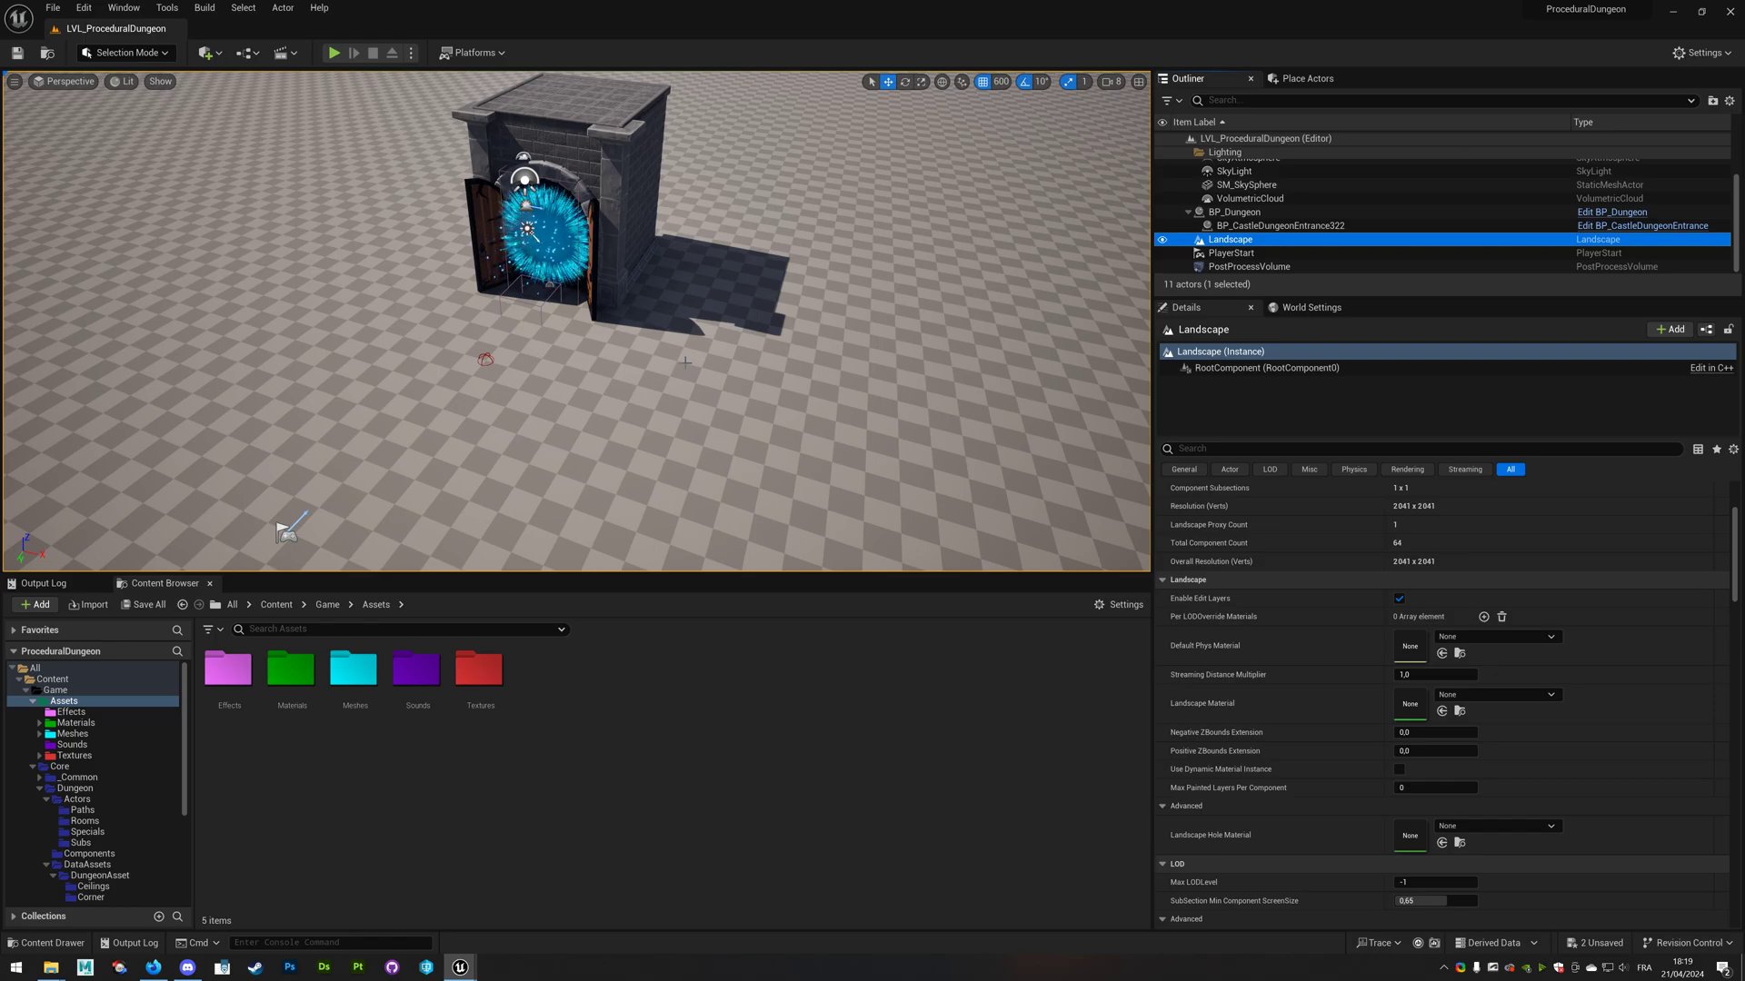
{"action": "left_click", "coordinate": [333, 53]}
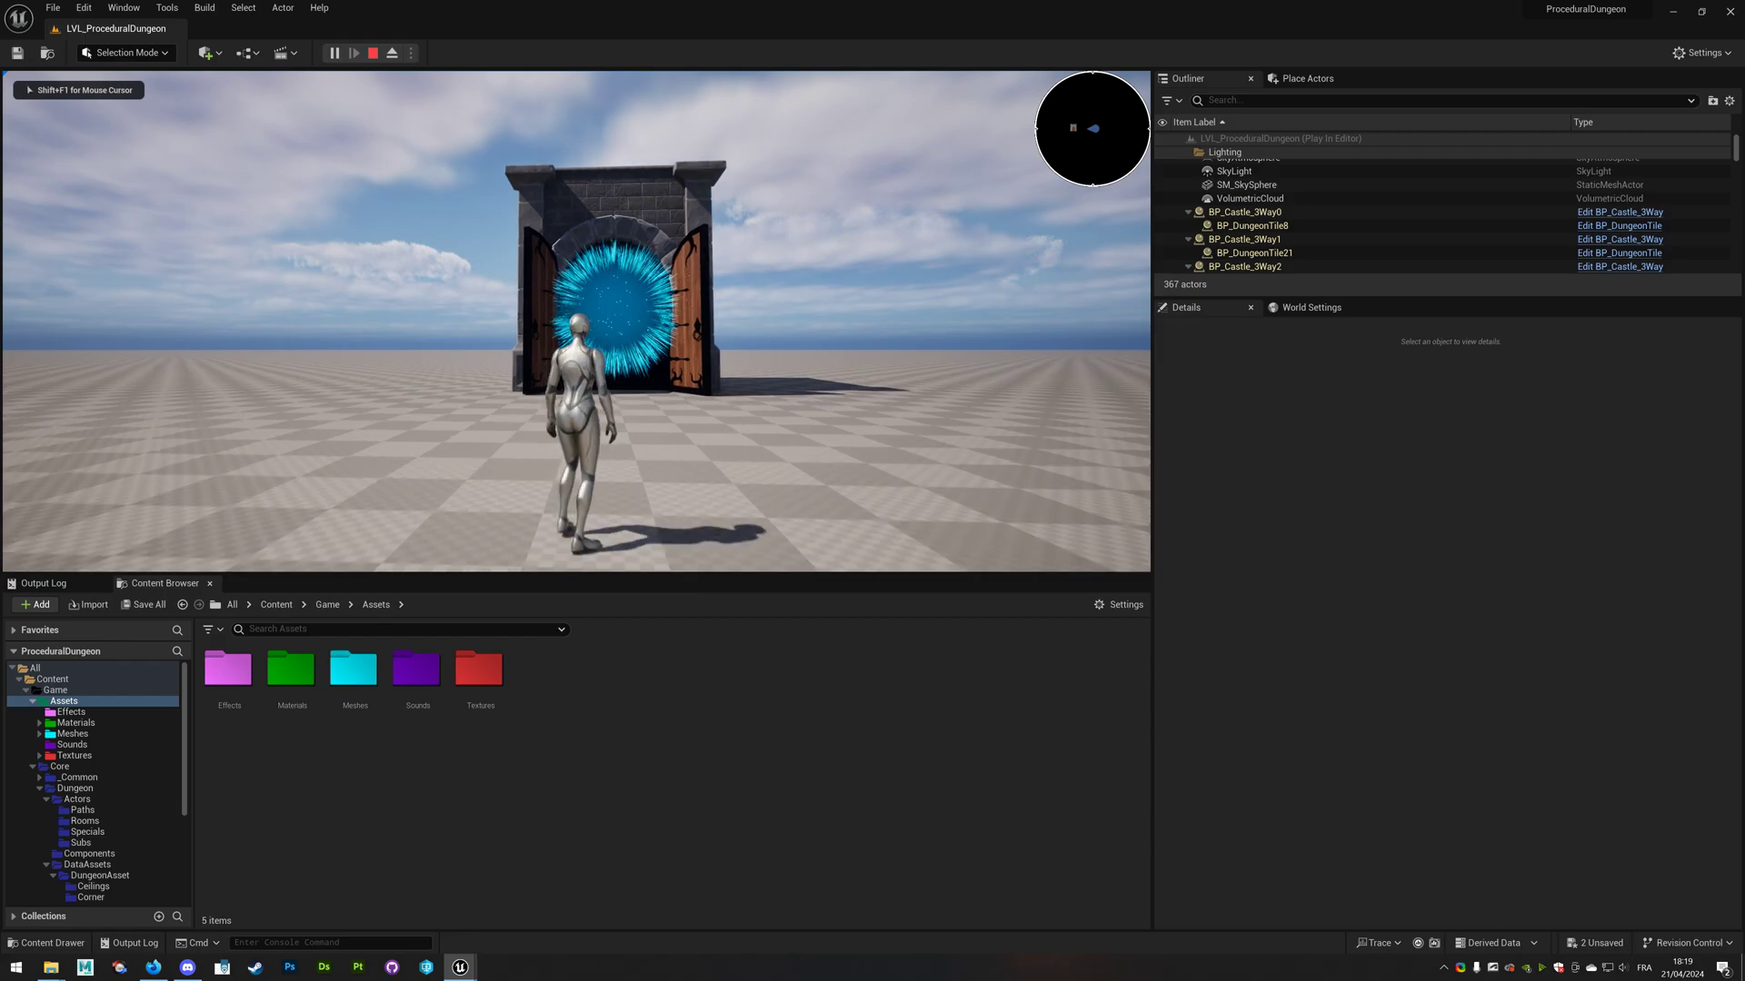
{"action": "key", "text": "w"}
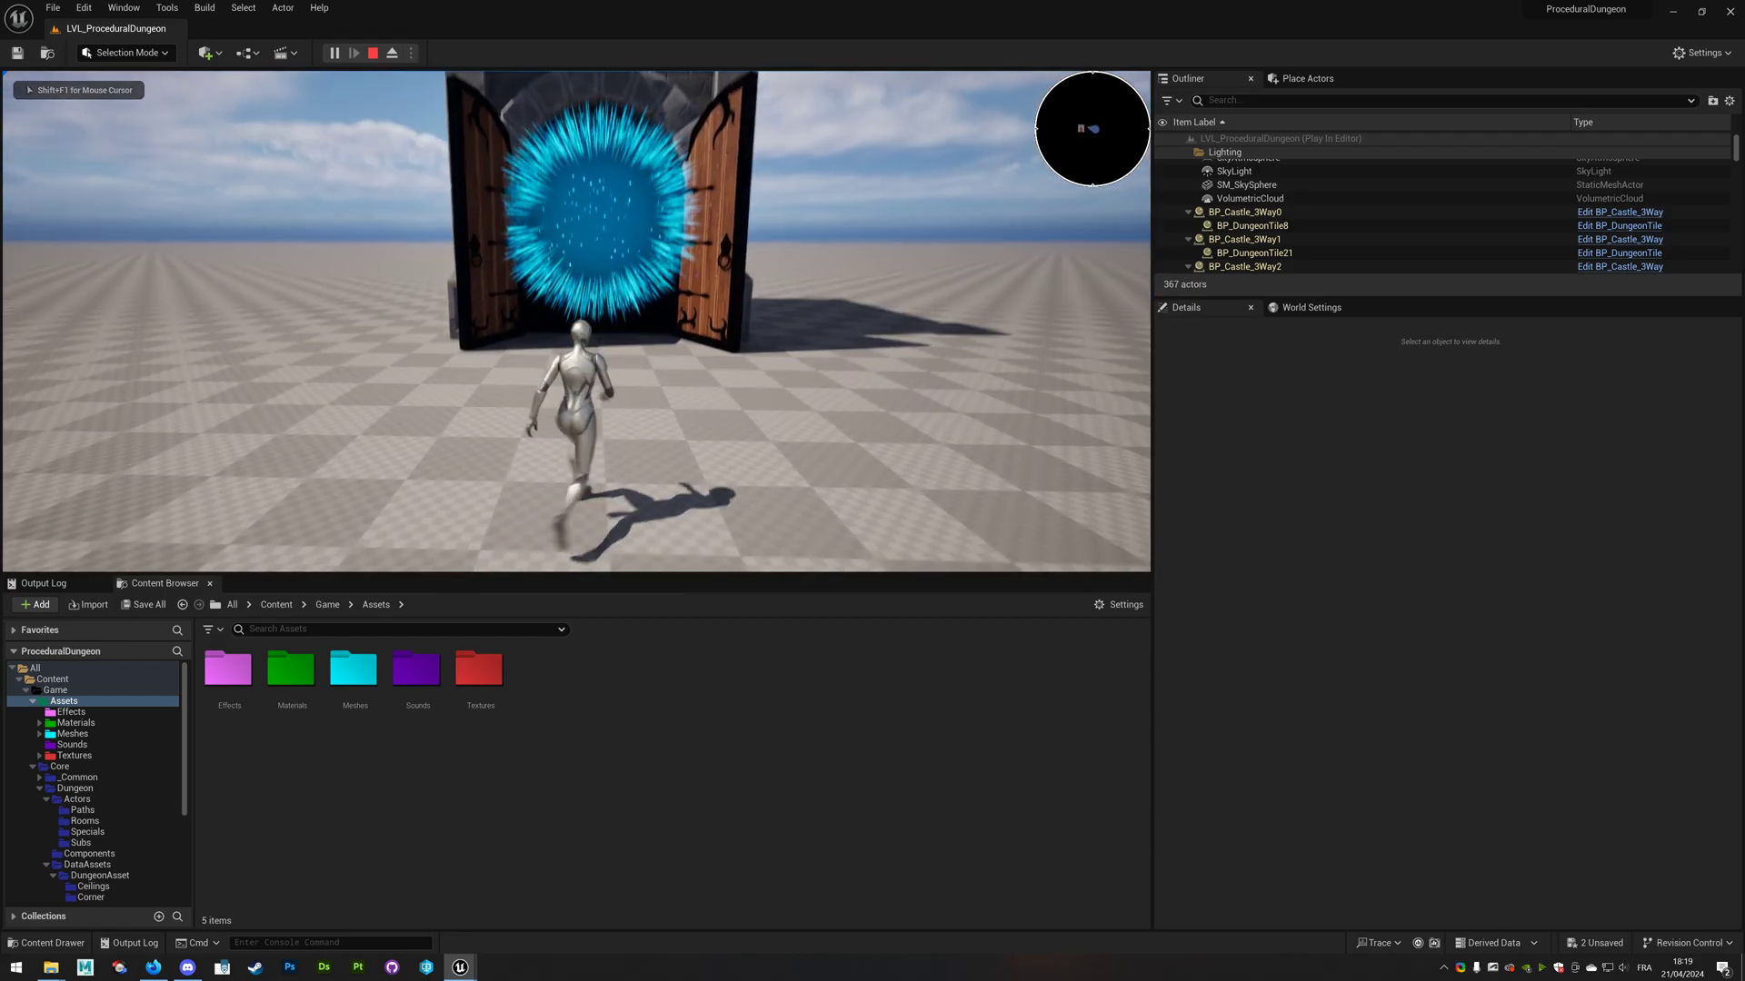
{"action": "key", "text": "w"}
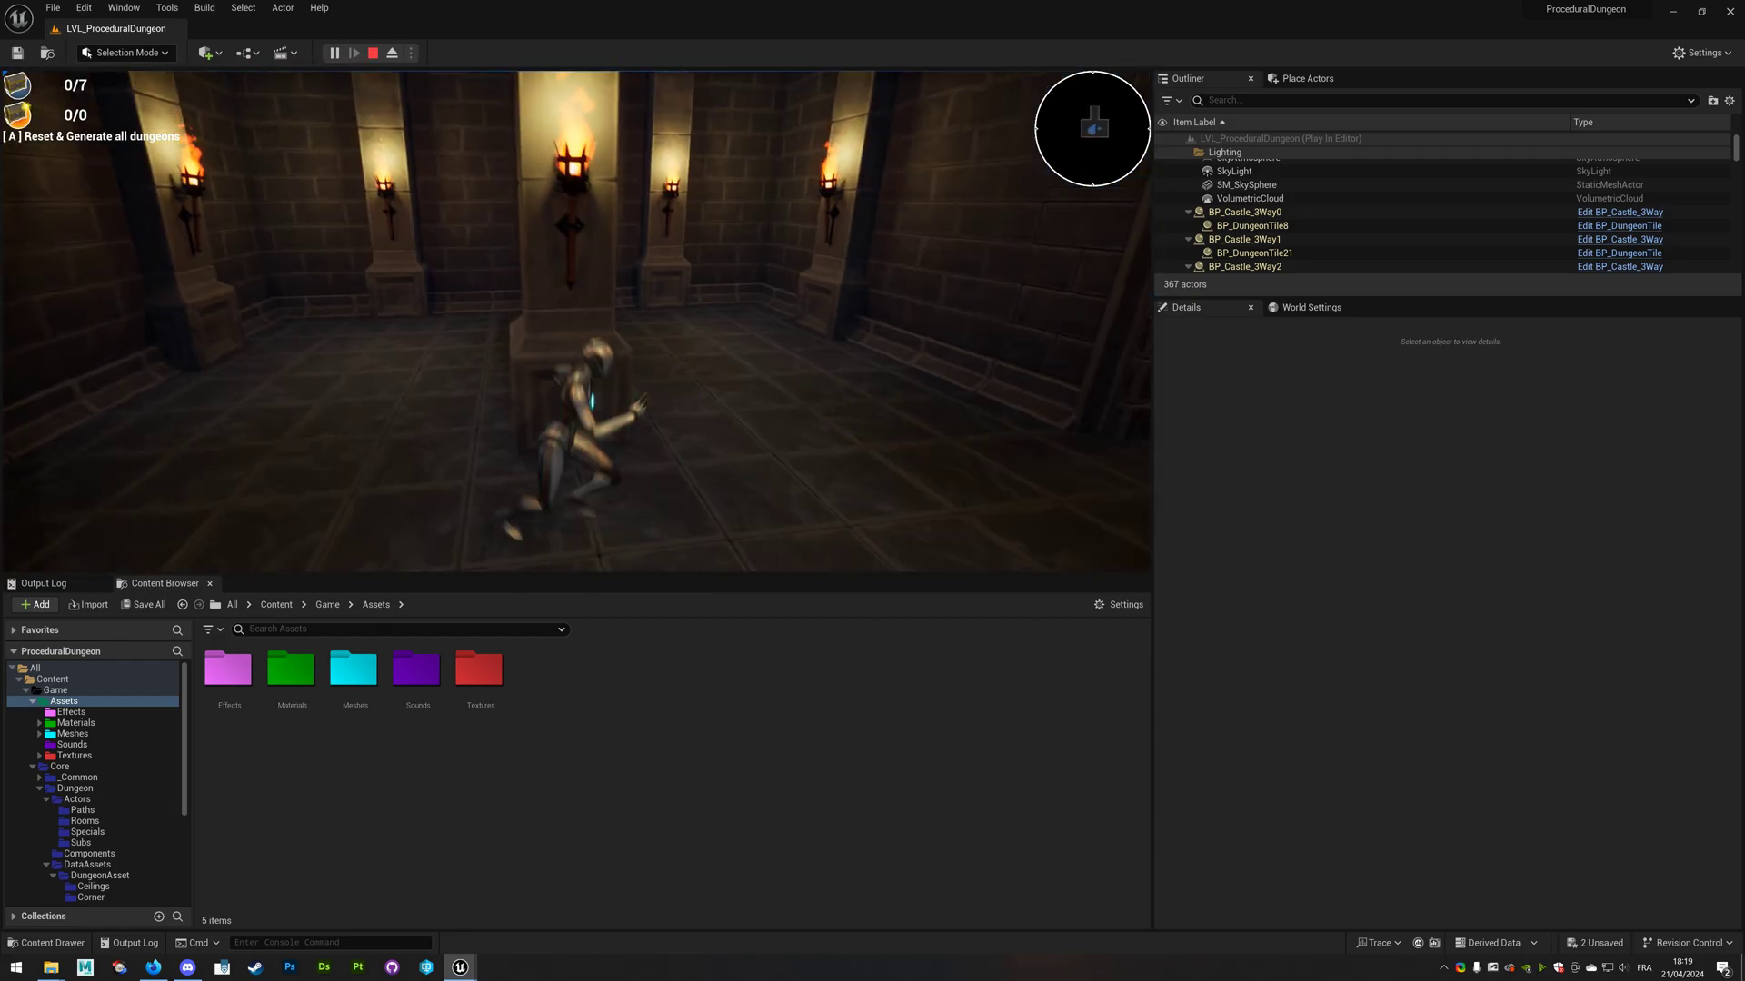
Run through the torch-lit corridors and archway to collect the first chest (1/7)
{"action": "key", "text": "w"}
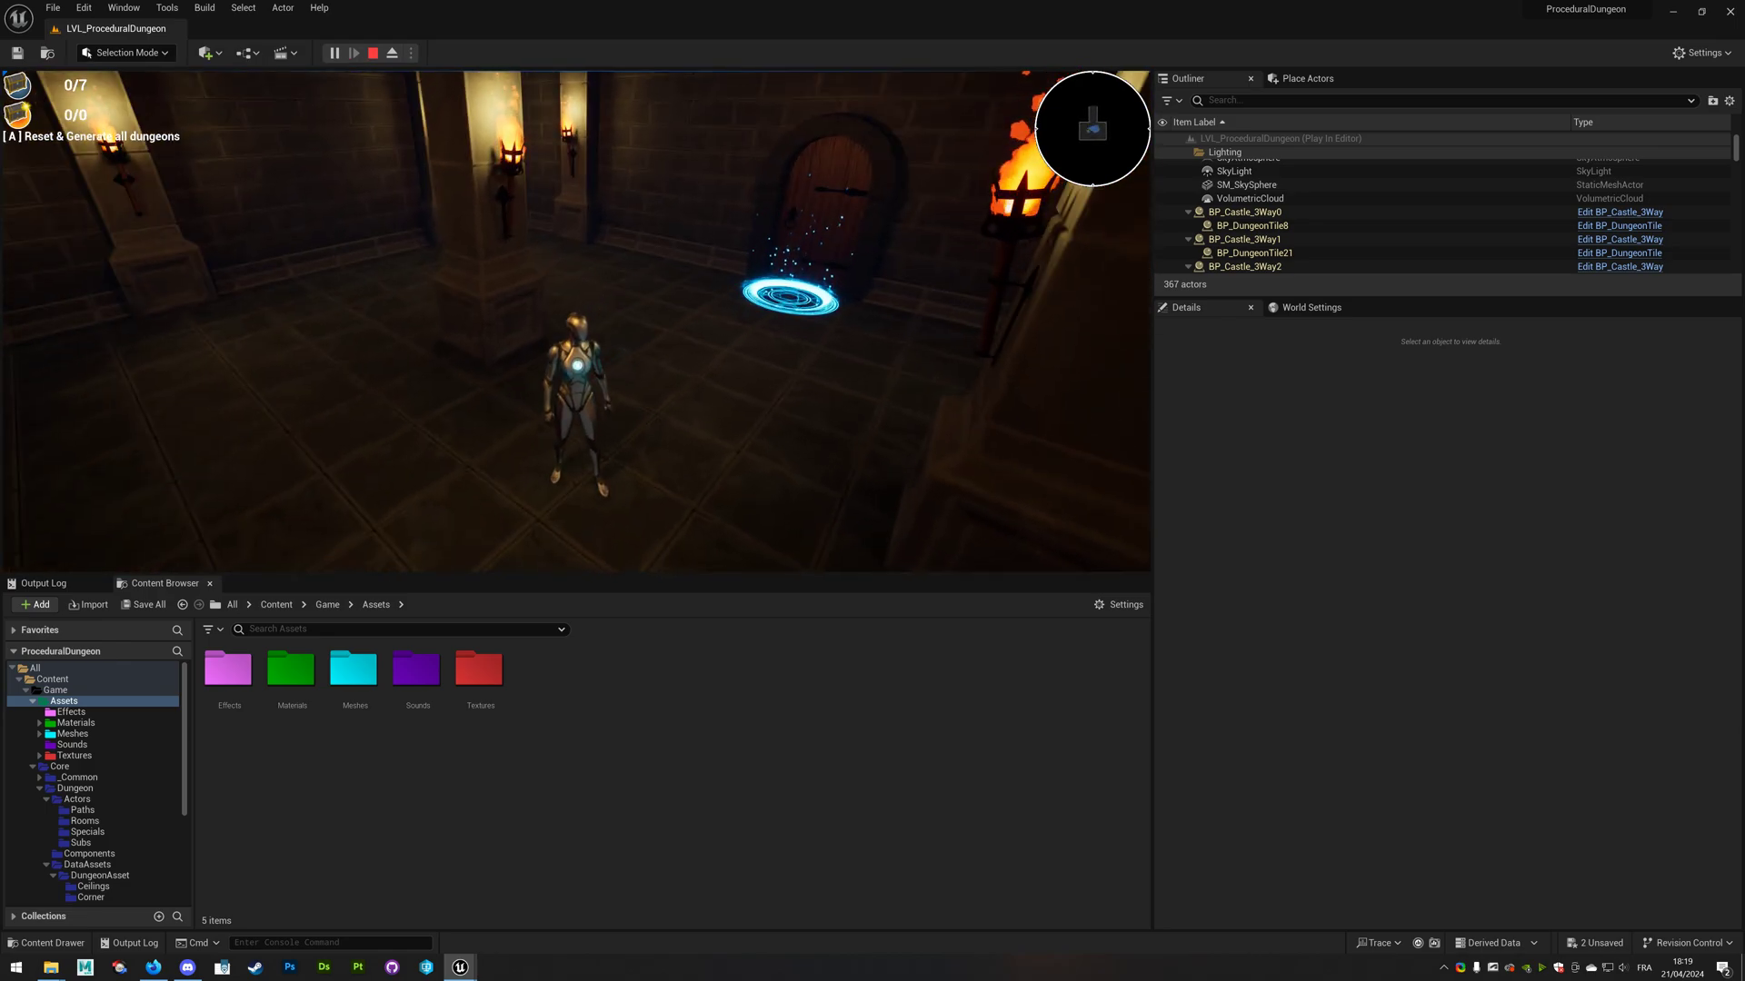
{"action": "key", "text": "w"}
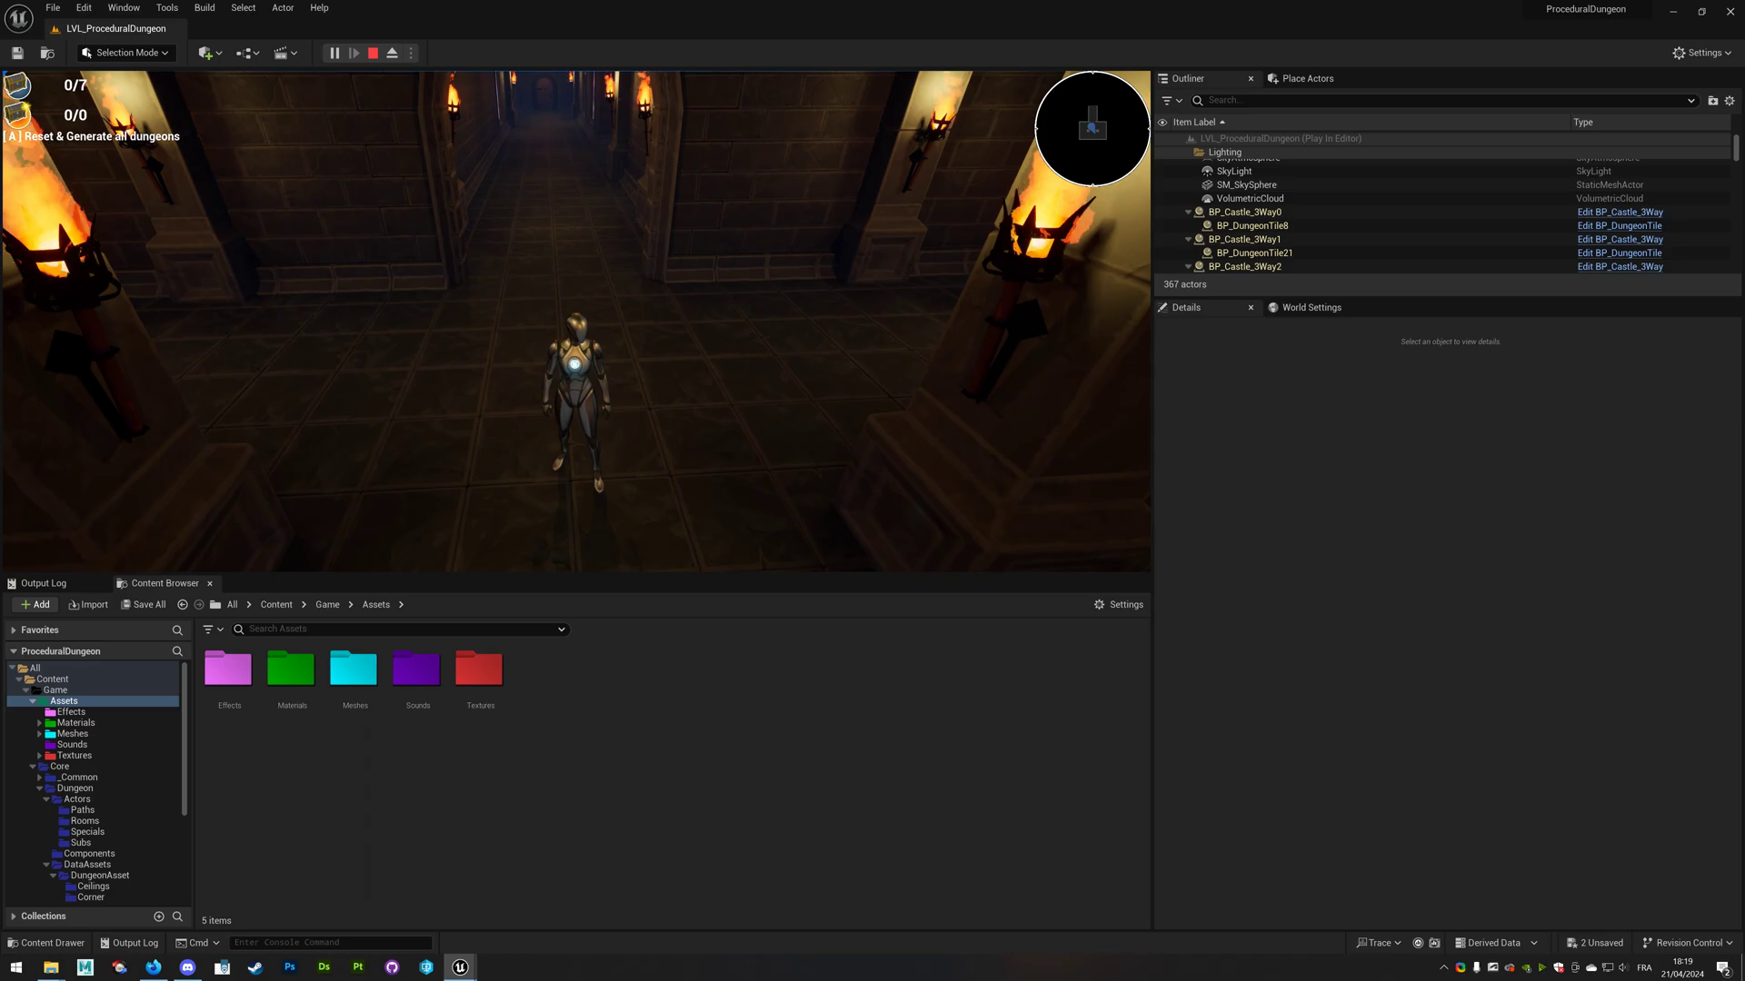
{"action": "key", "text": "w"}
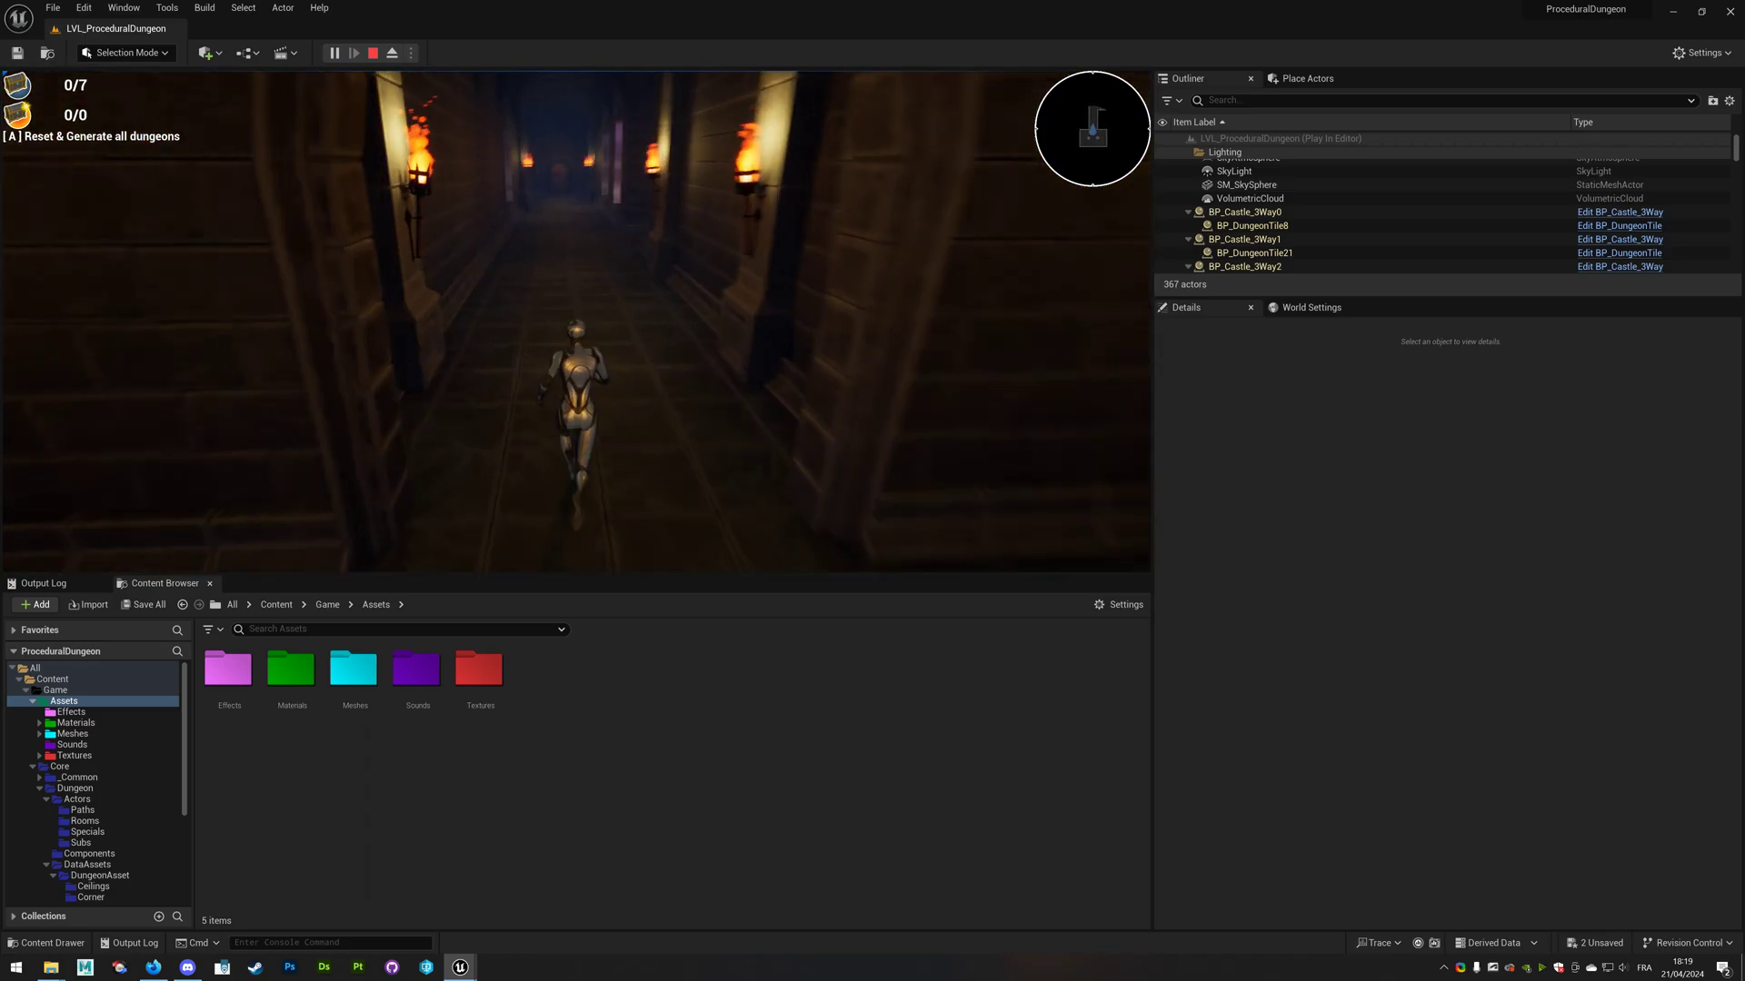
{"action": "key", "text": "w"}
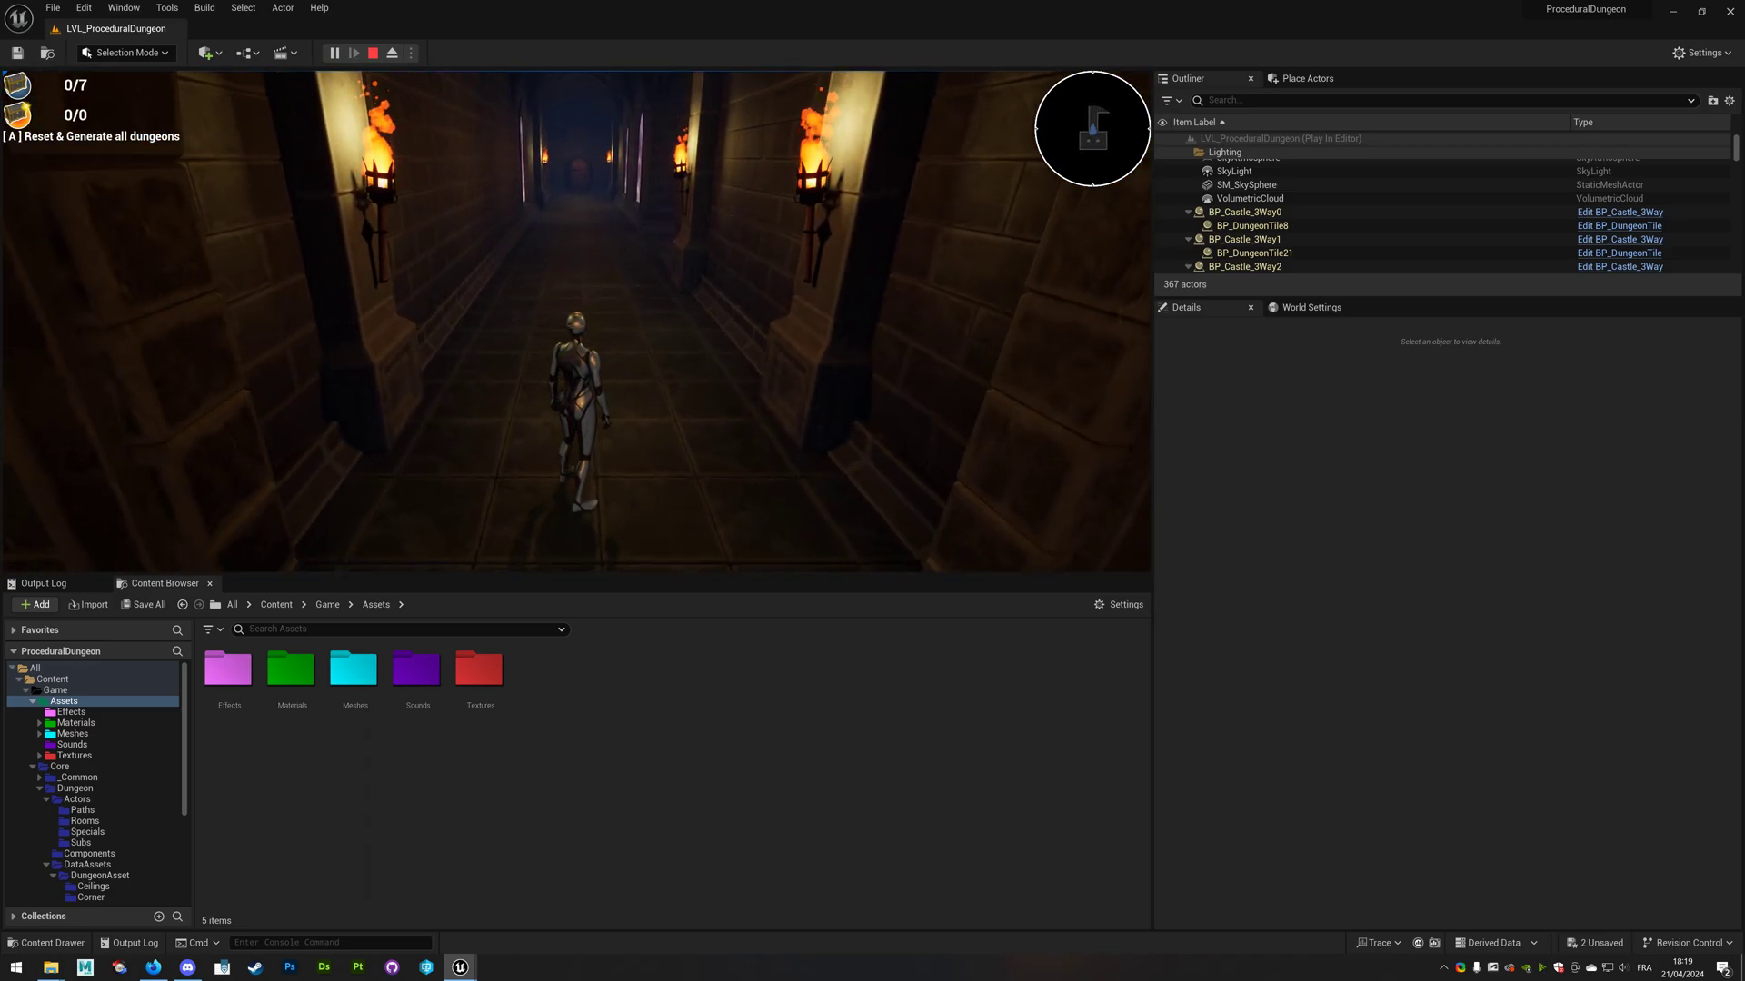
{"action": "key", "text": "w"}
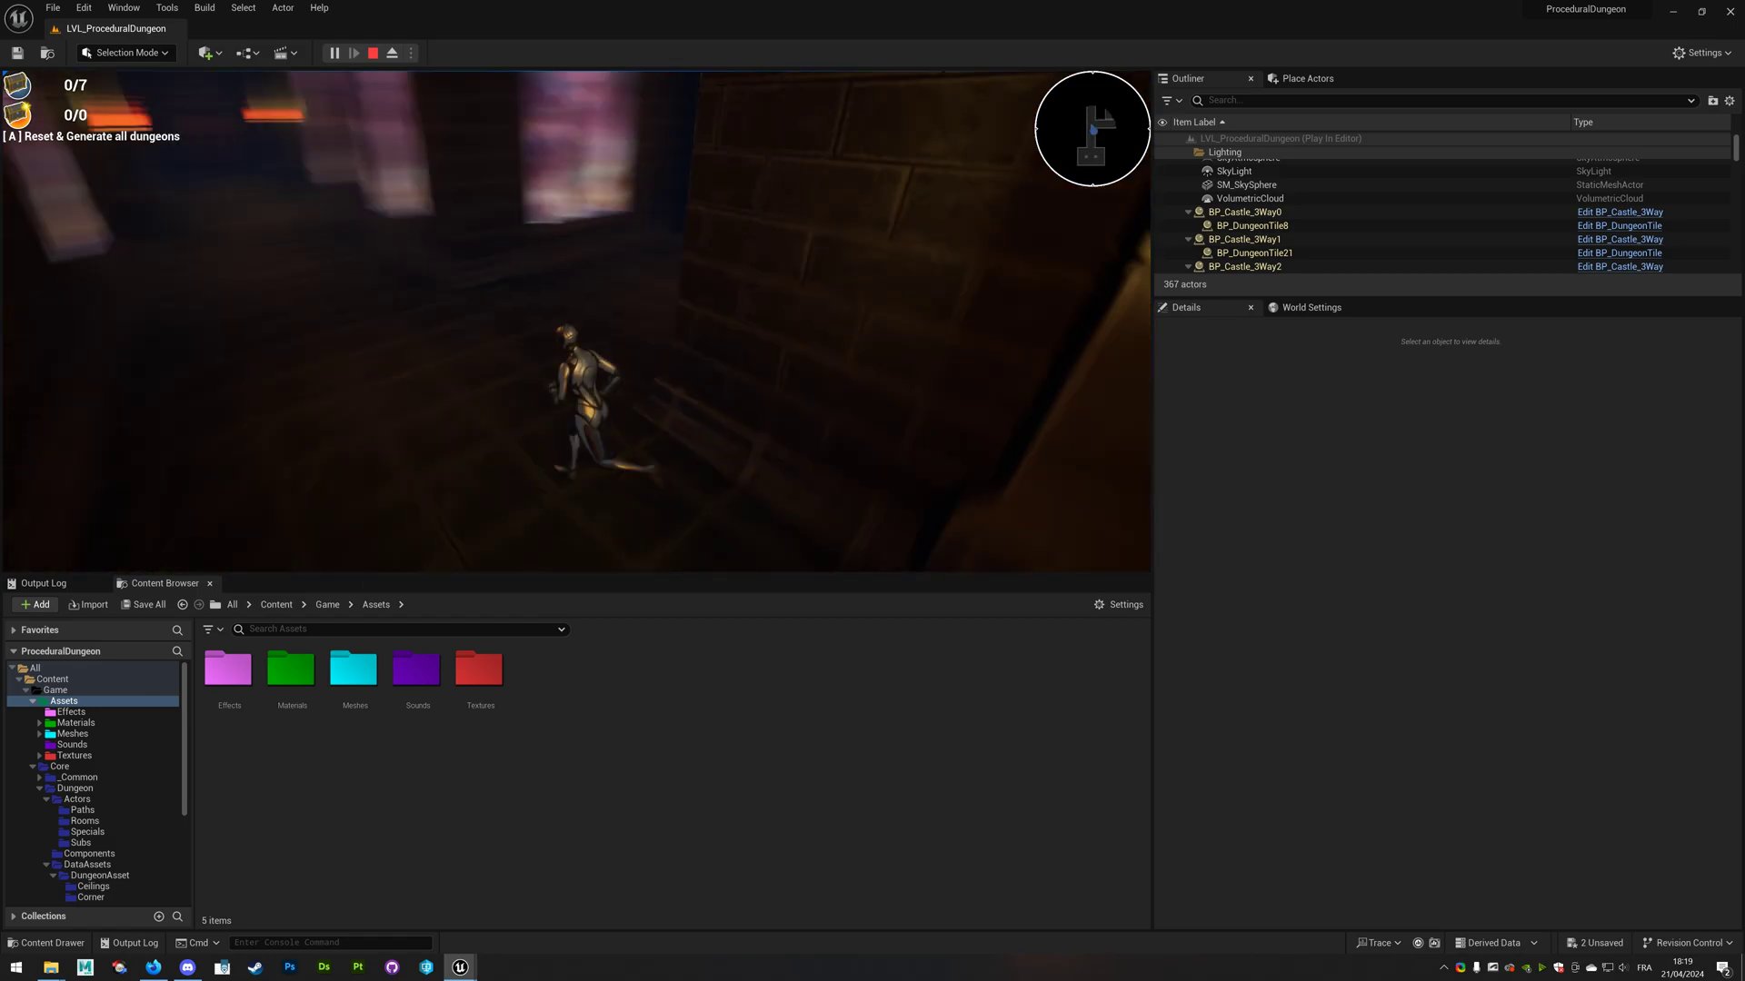
{"action": "key", "text": "w"}
{"action": "key", "text": "w"}
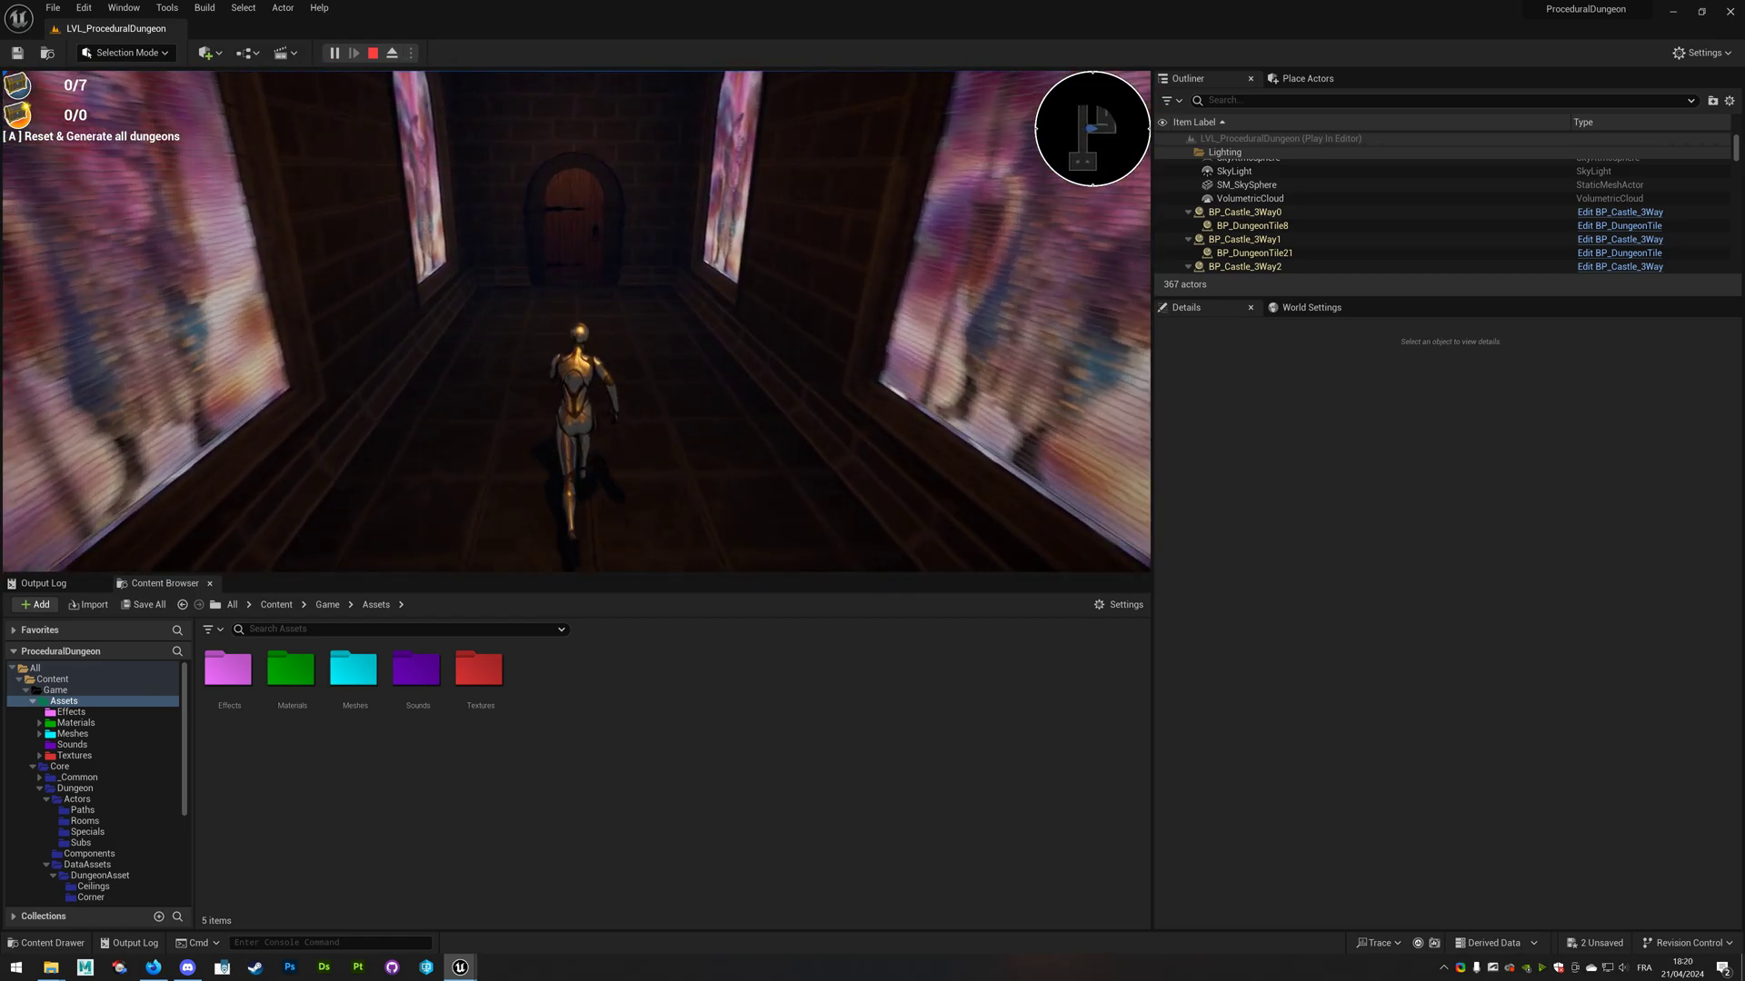
{"action": "key", "text": "w"}
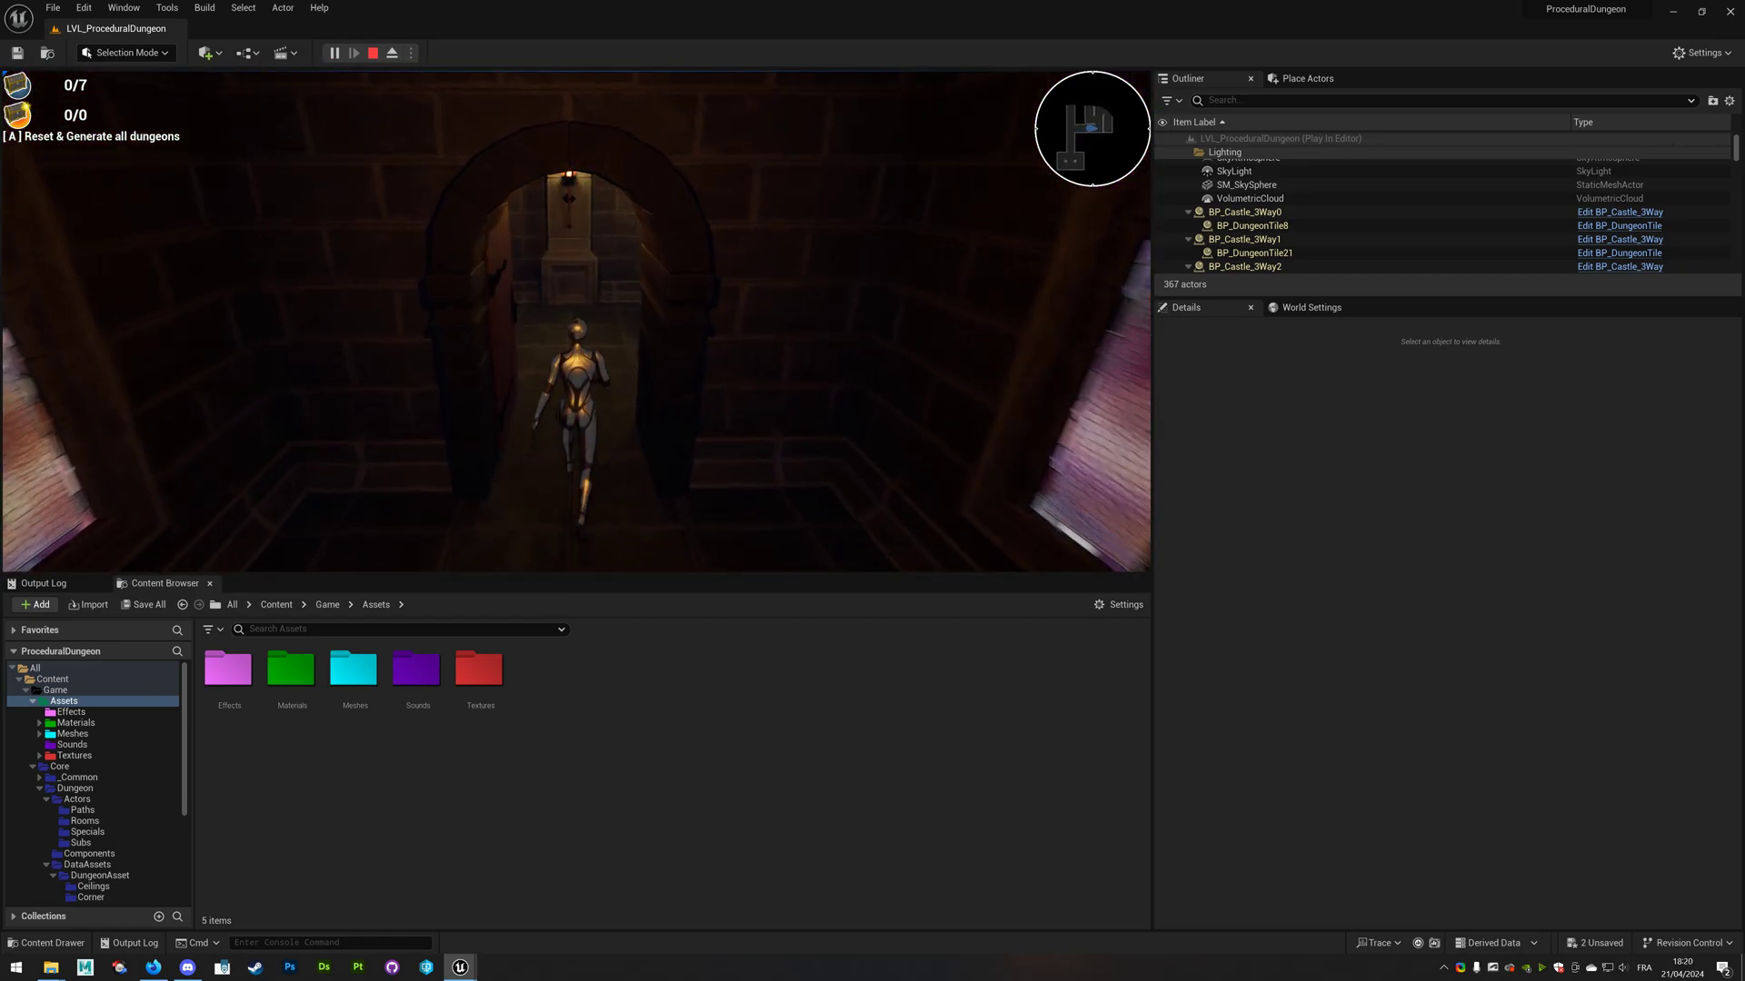
{"action": "key", "text": "w"}
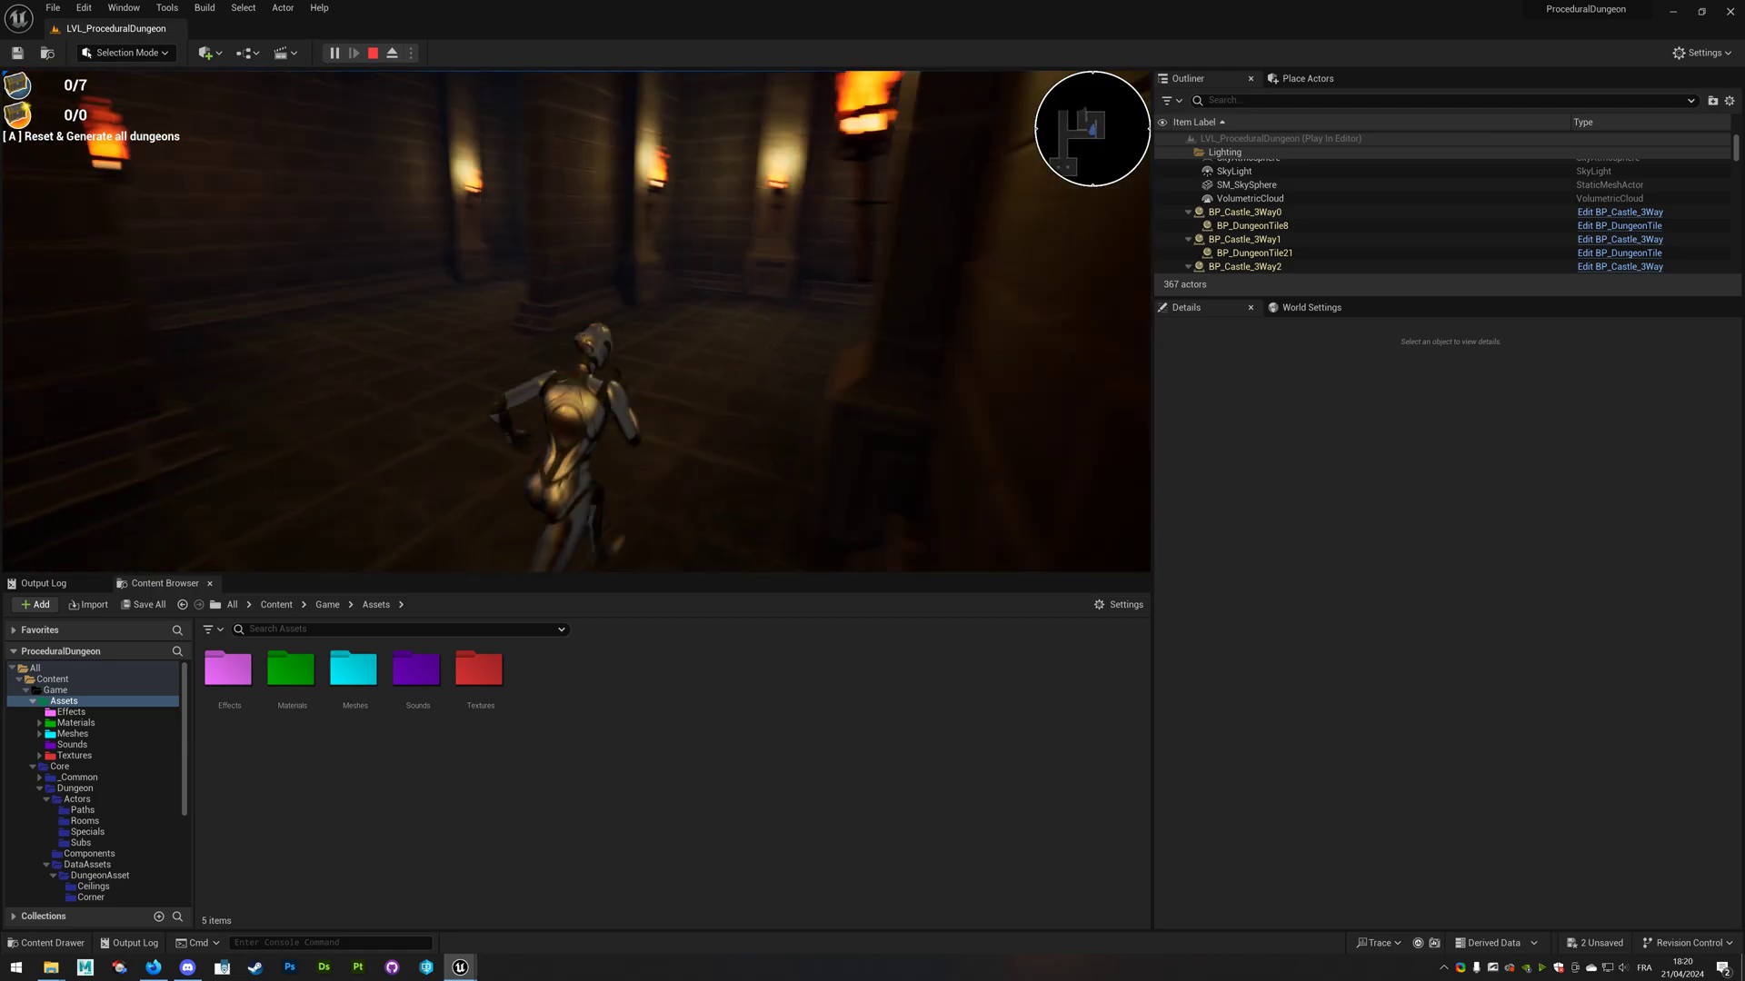
{"action": "key", "text": "w"}
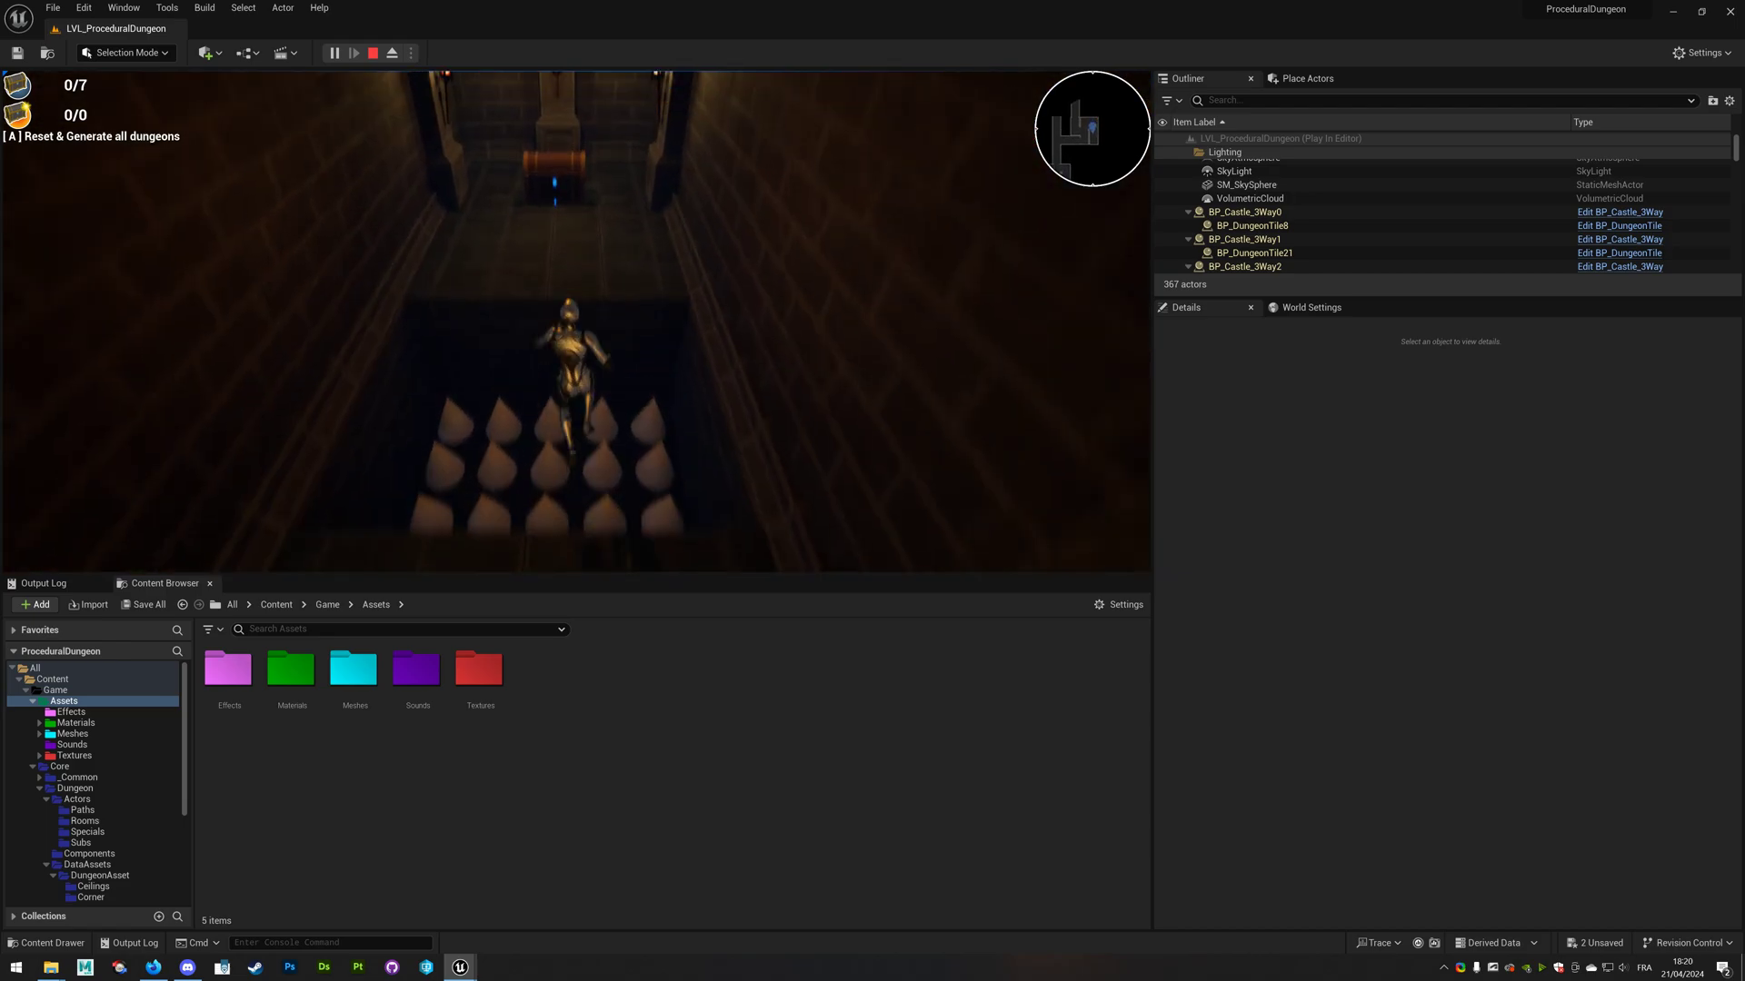
{"action": "key", "text": "w"}
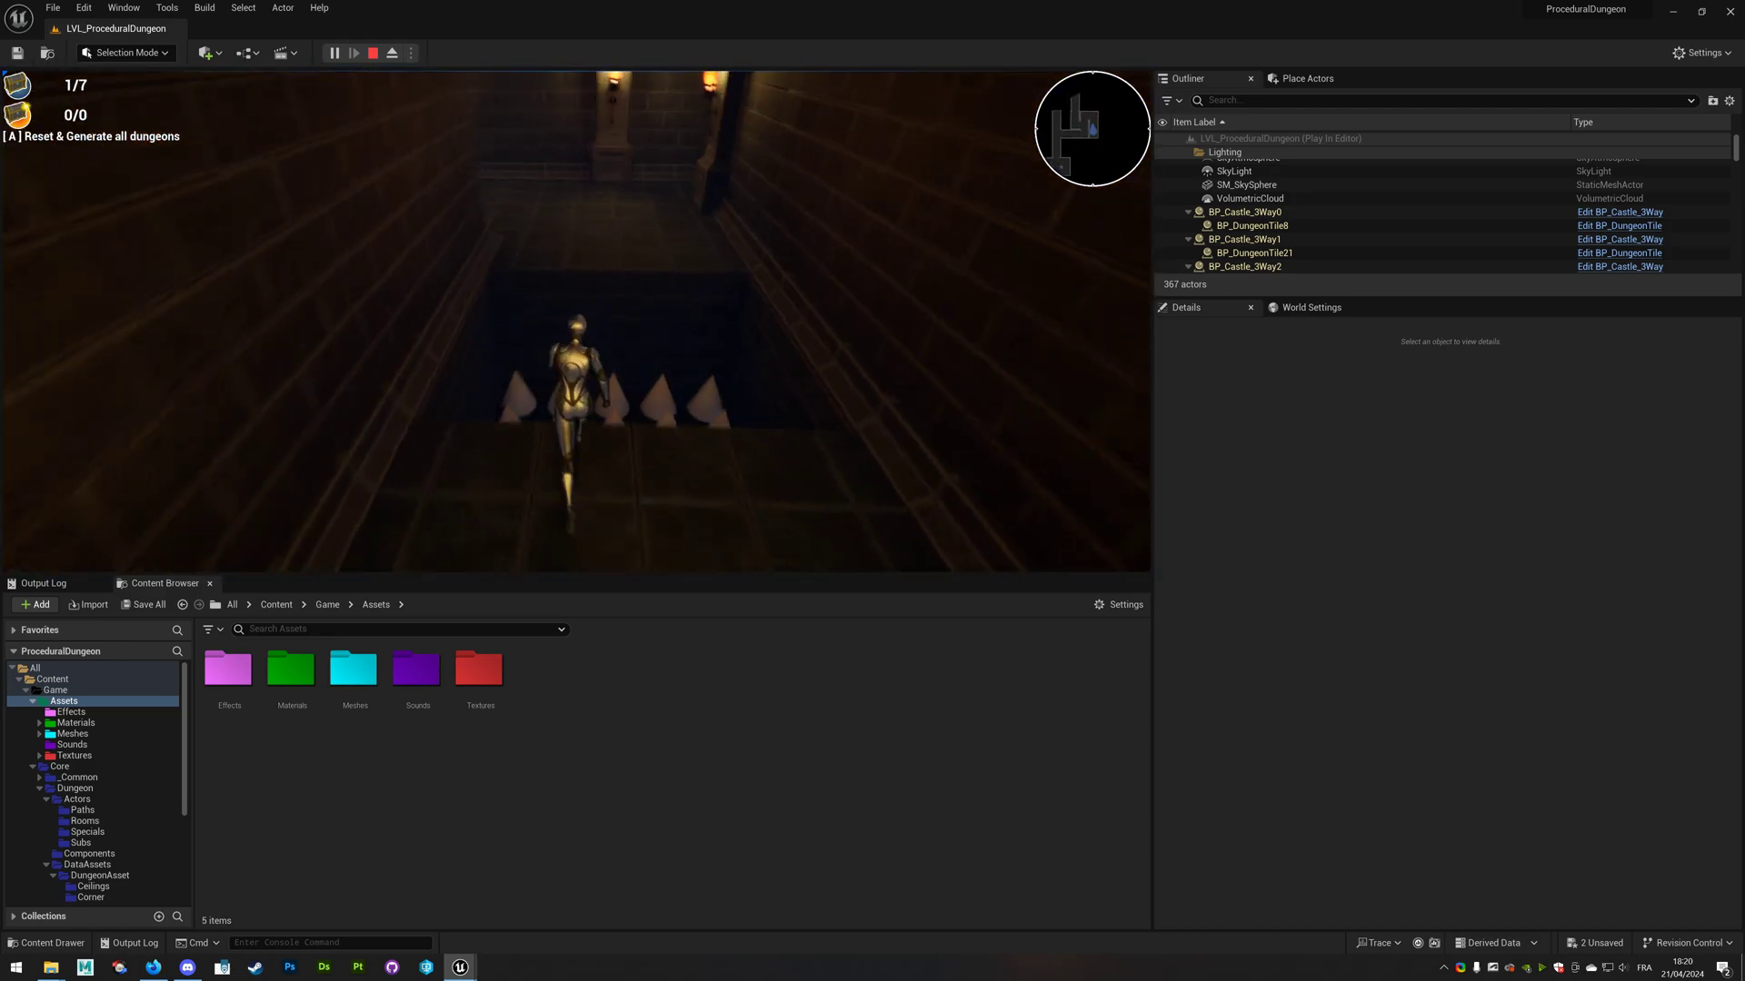
Run up to the door ahead, open it with E, and walk through
{"action": "key", "text": "w"}
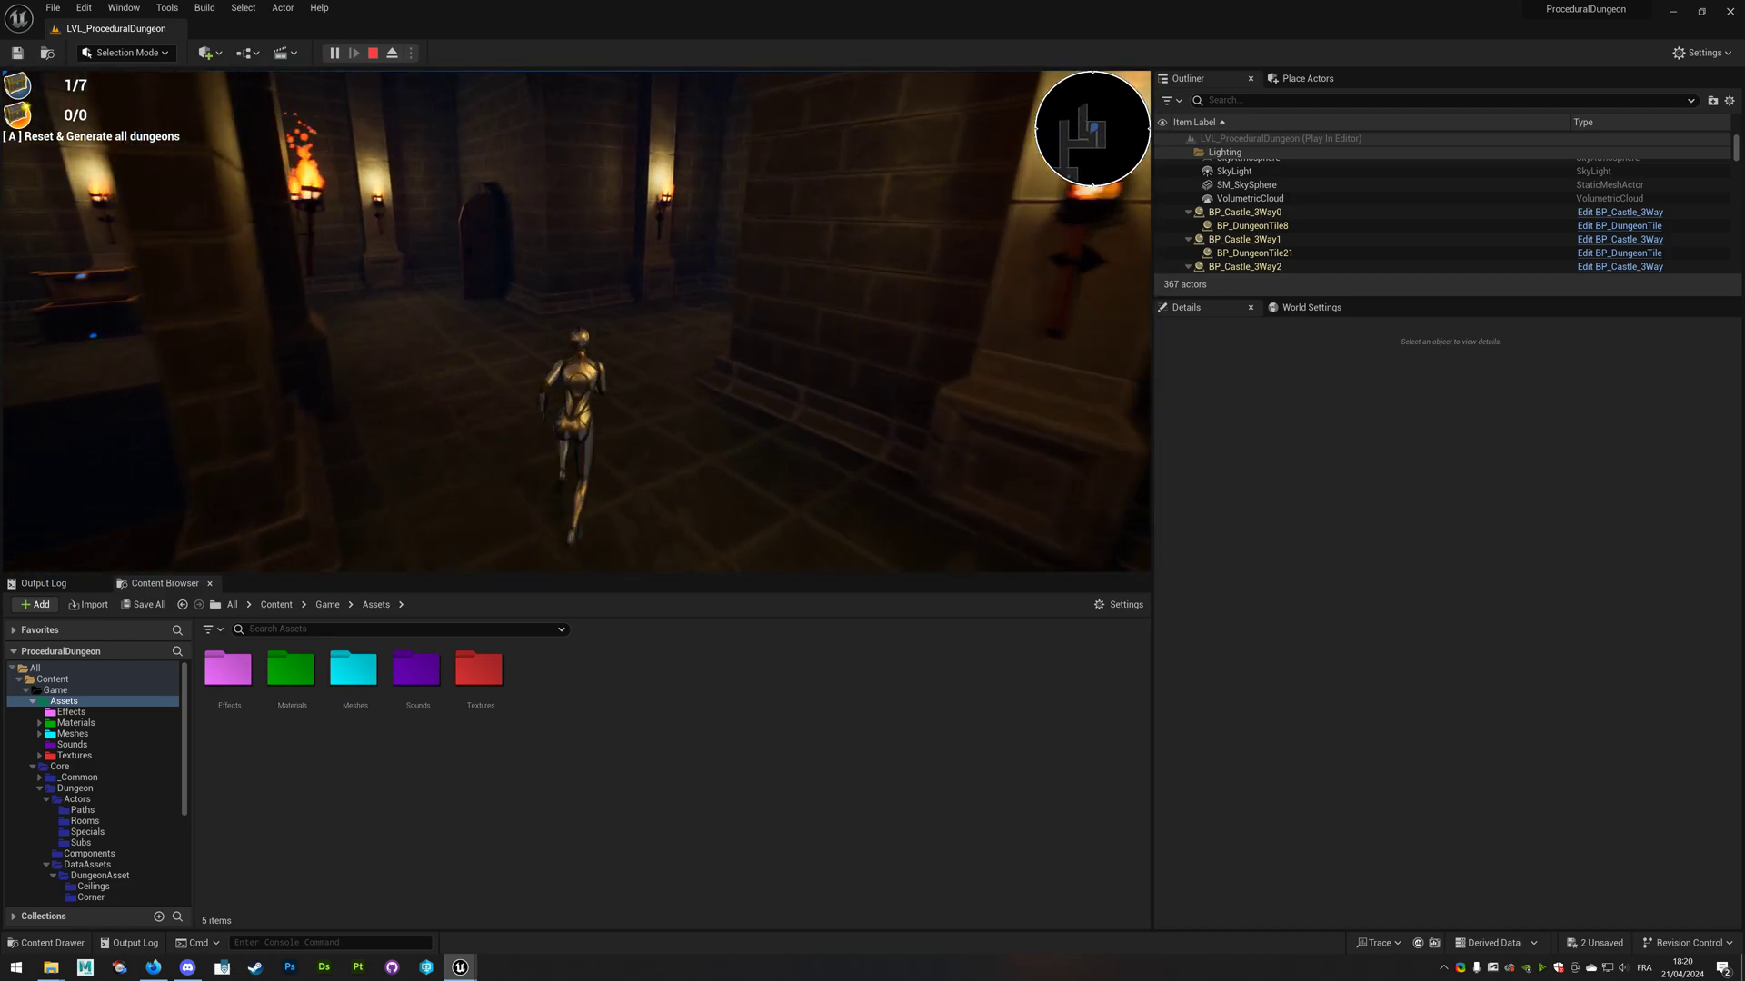
{"action": "key", "text": "w"}
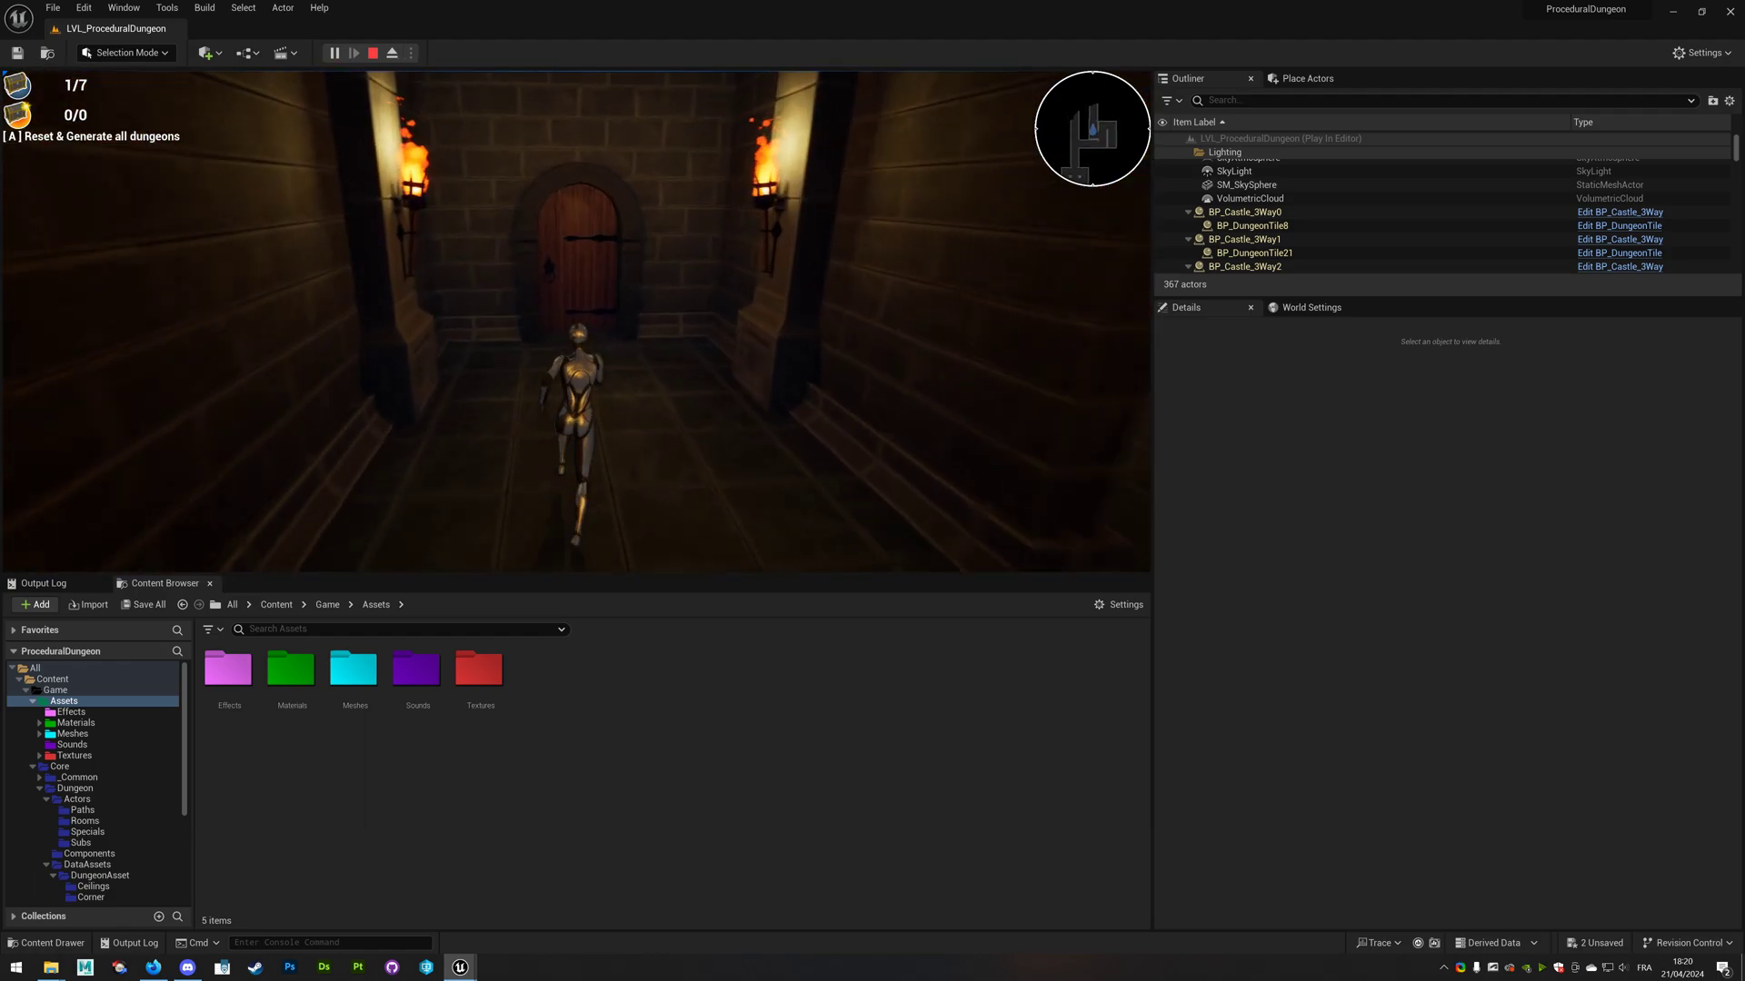
{"action": "key", "text": "e"}
{"action": "key", "text": "w"}
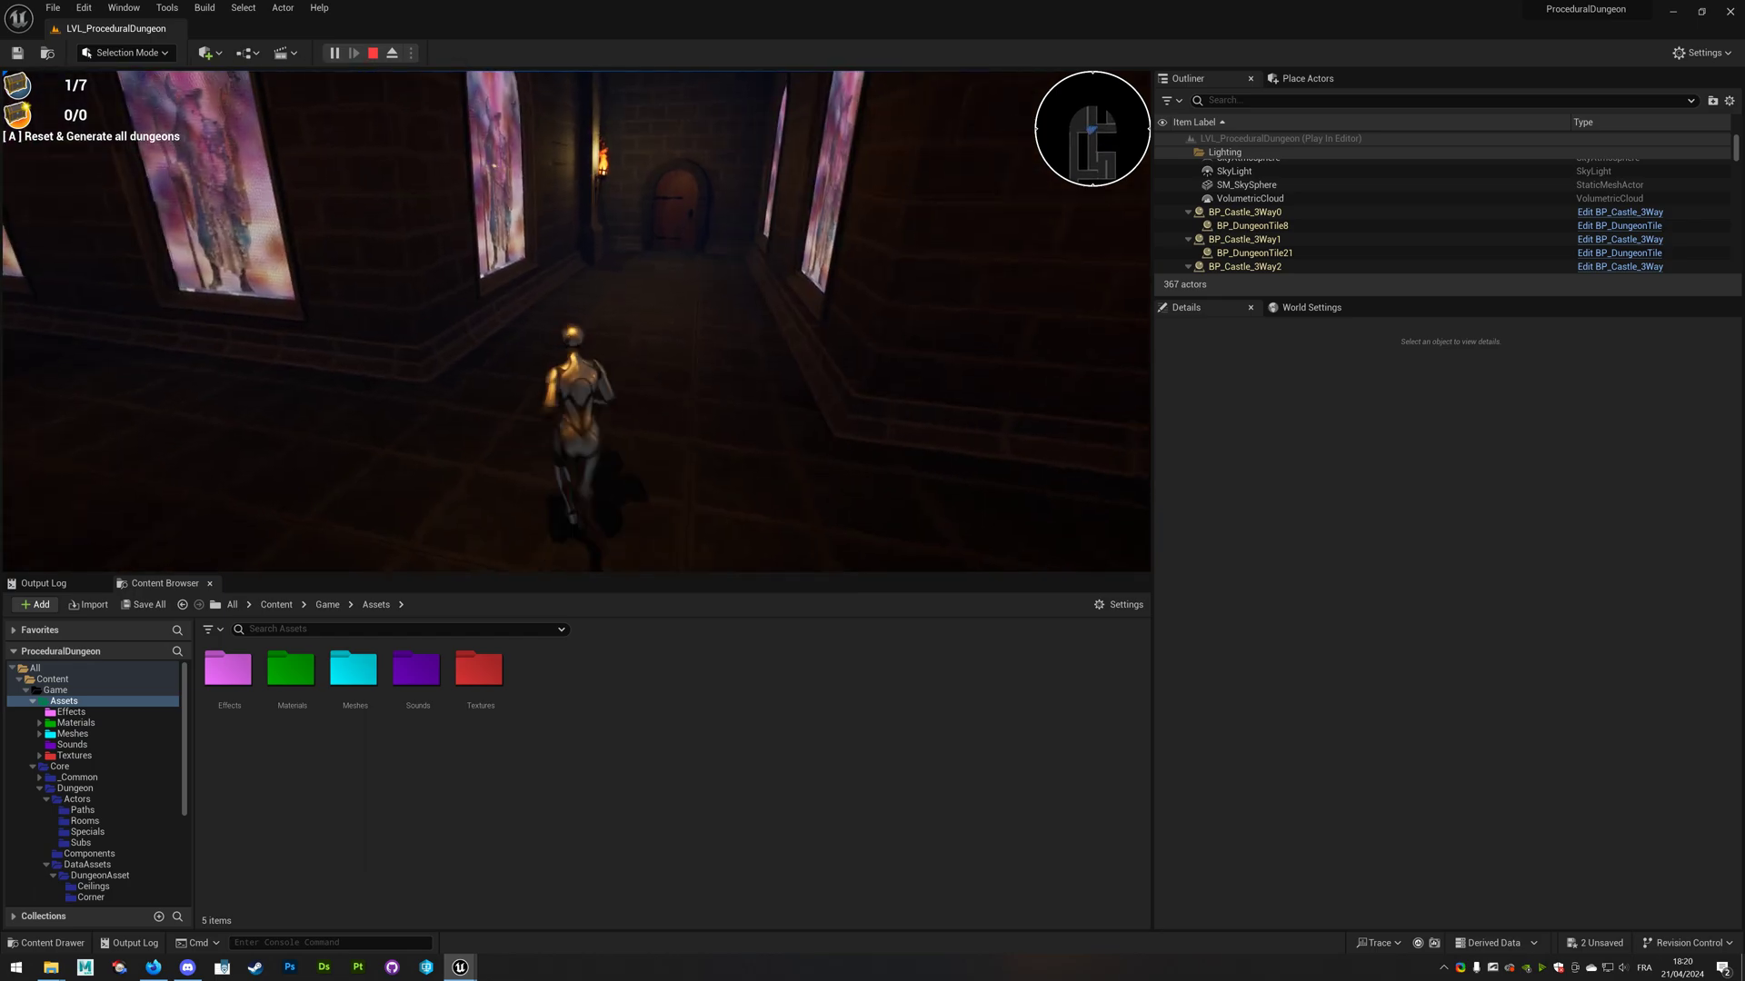
Pass through the arched doorway and down the stairs to collect the second chest
{"action": "key", "text": "w"}
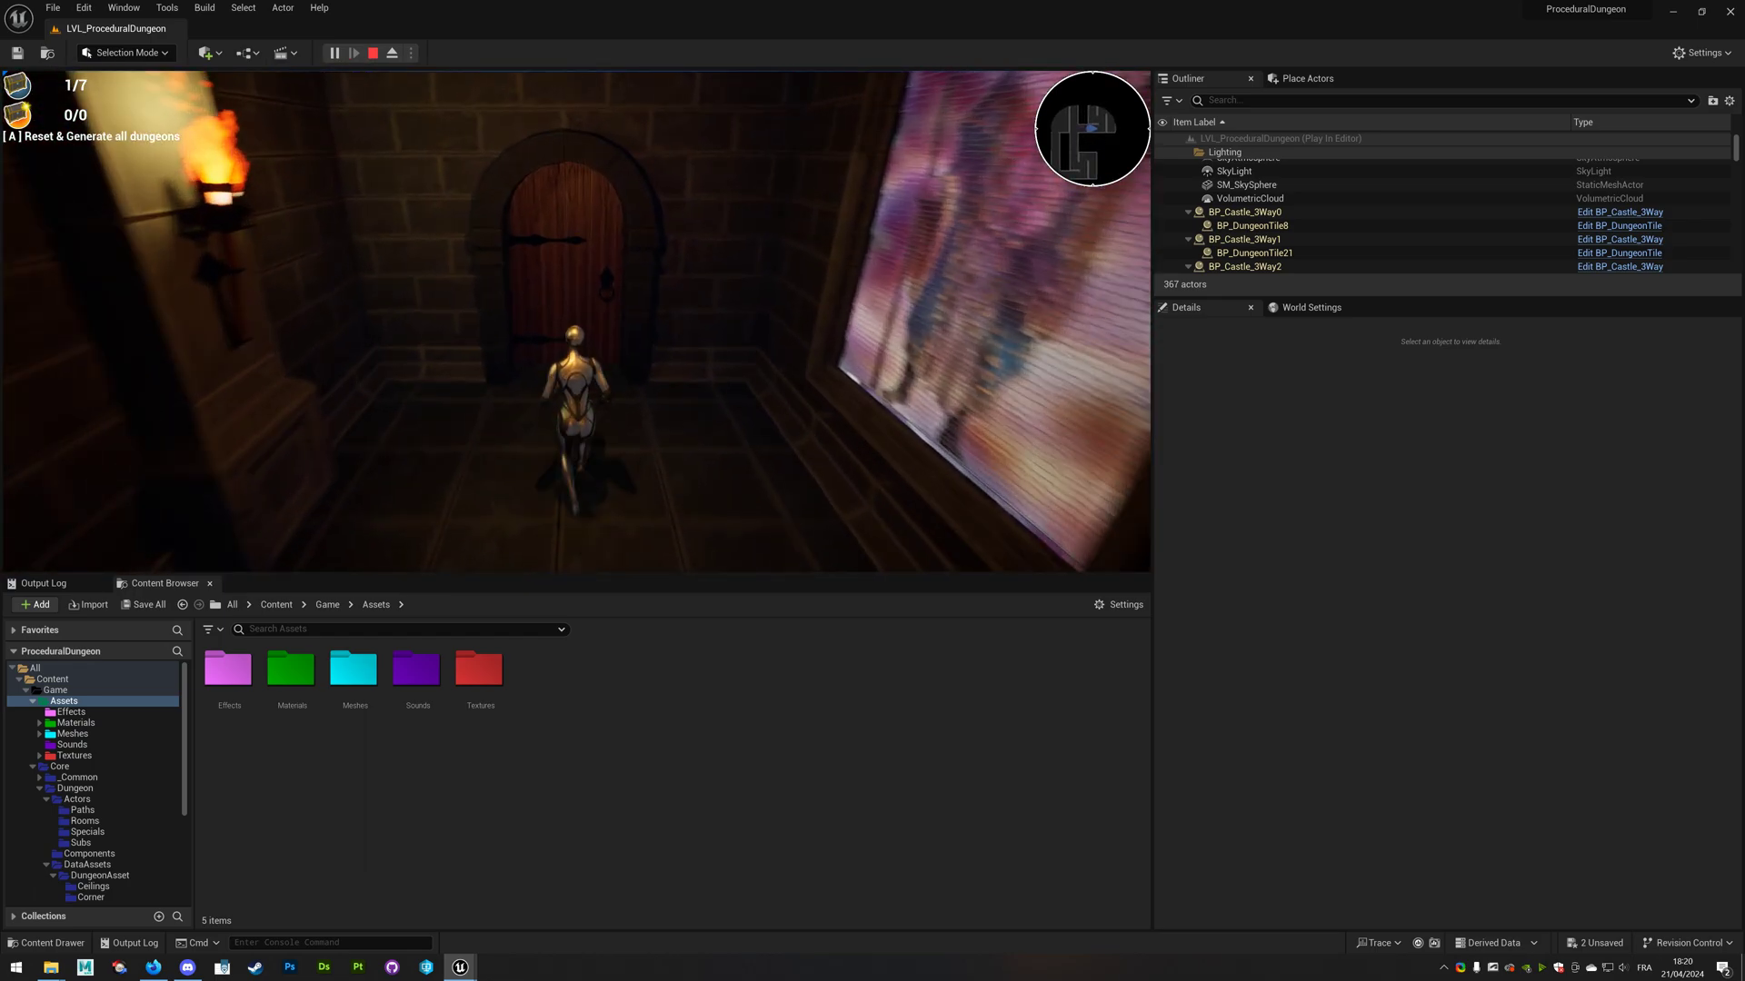
{"action": "key", "text": "w"}
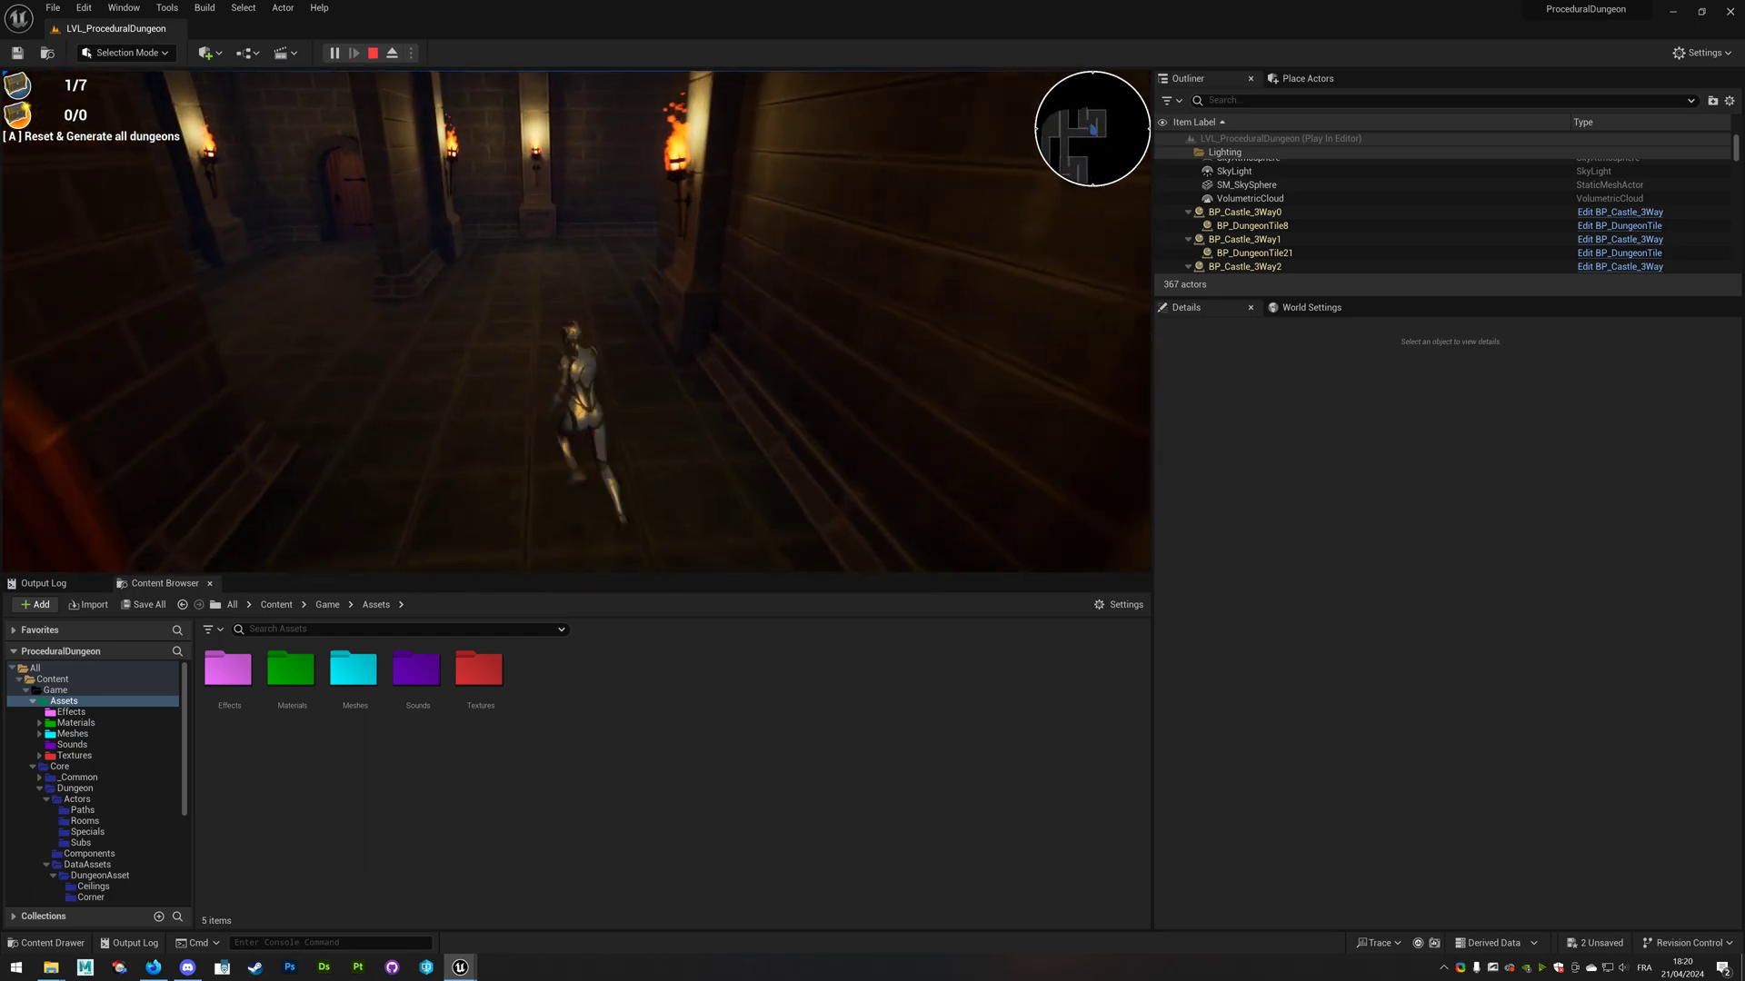
{"action": "key", "text": "w"}
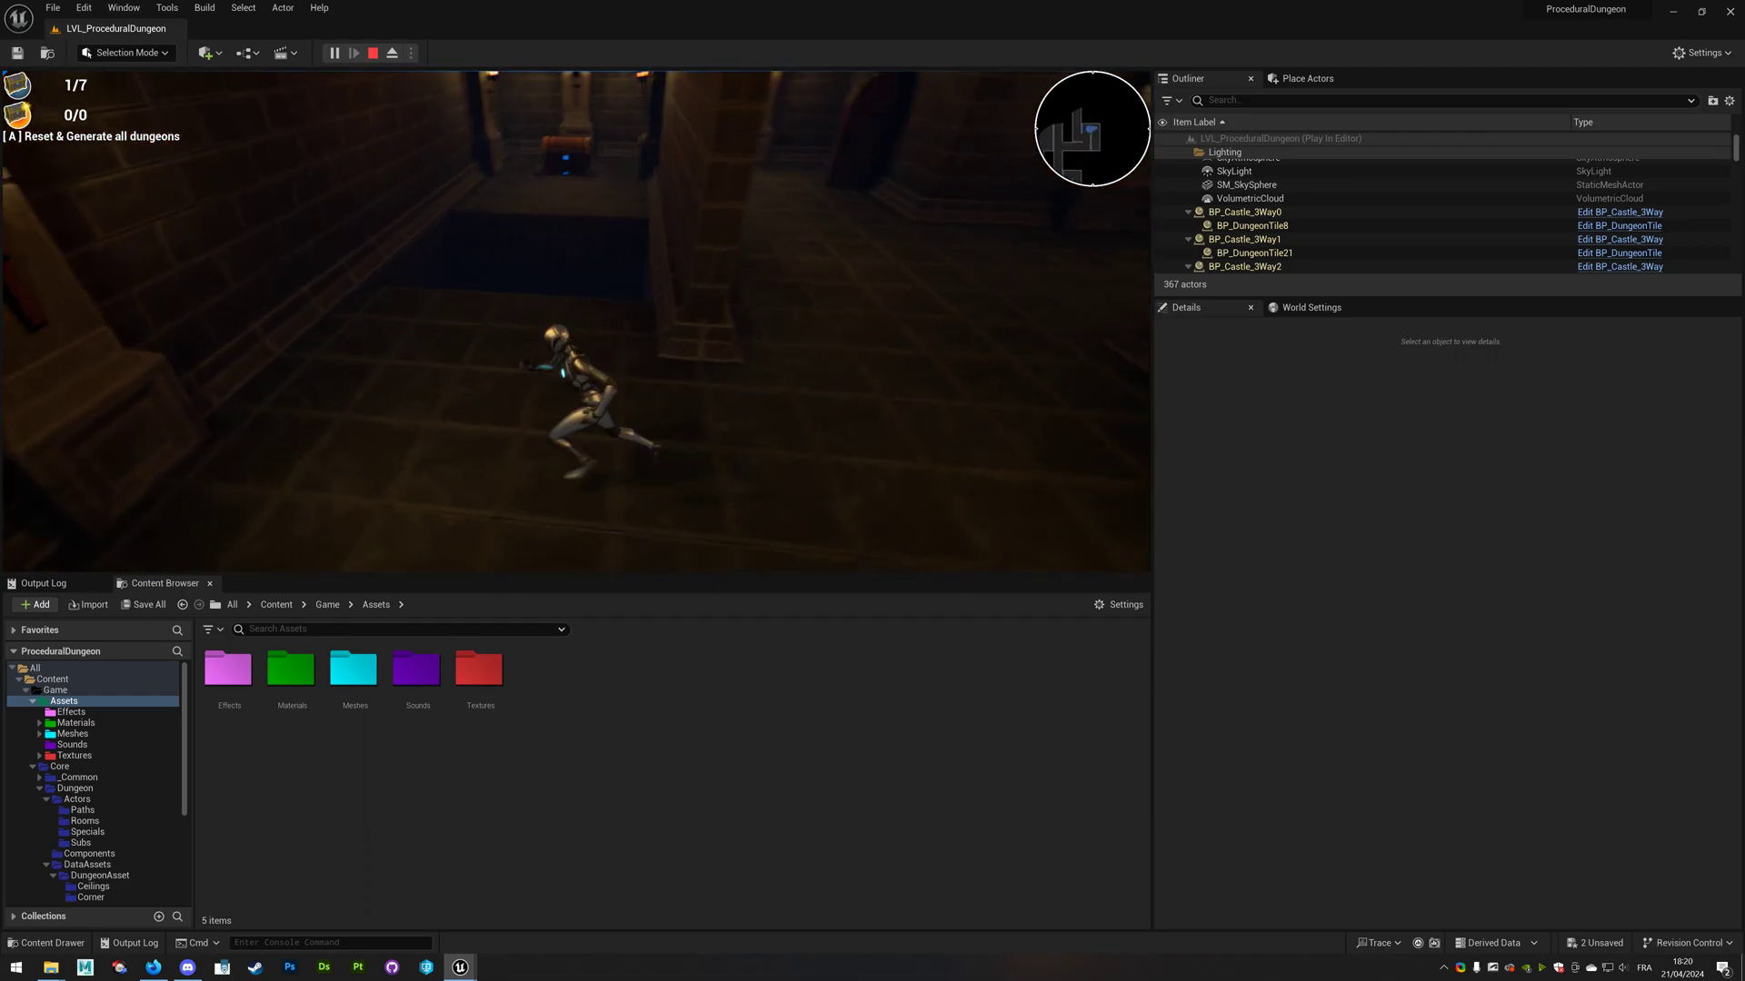
{"action": "key", "text": "w"}
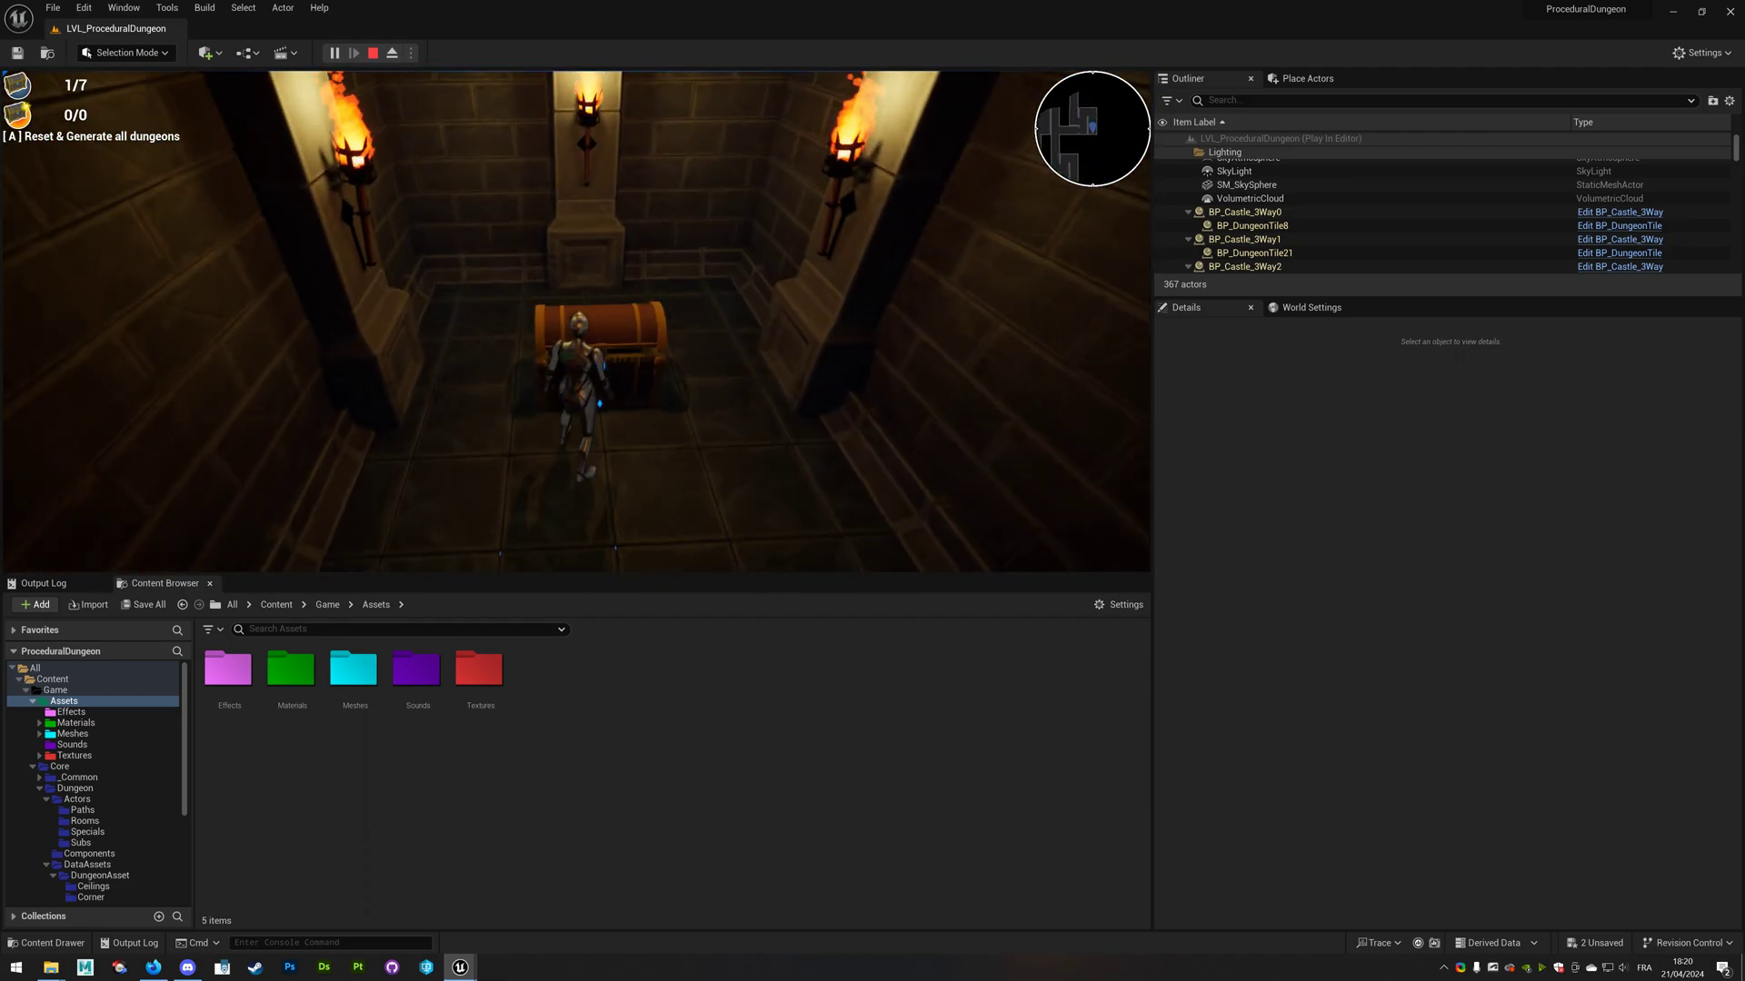
{"action": "key", "text": "w"}
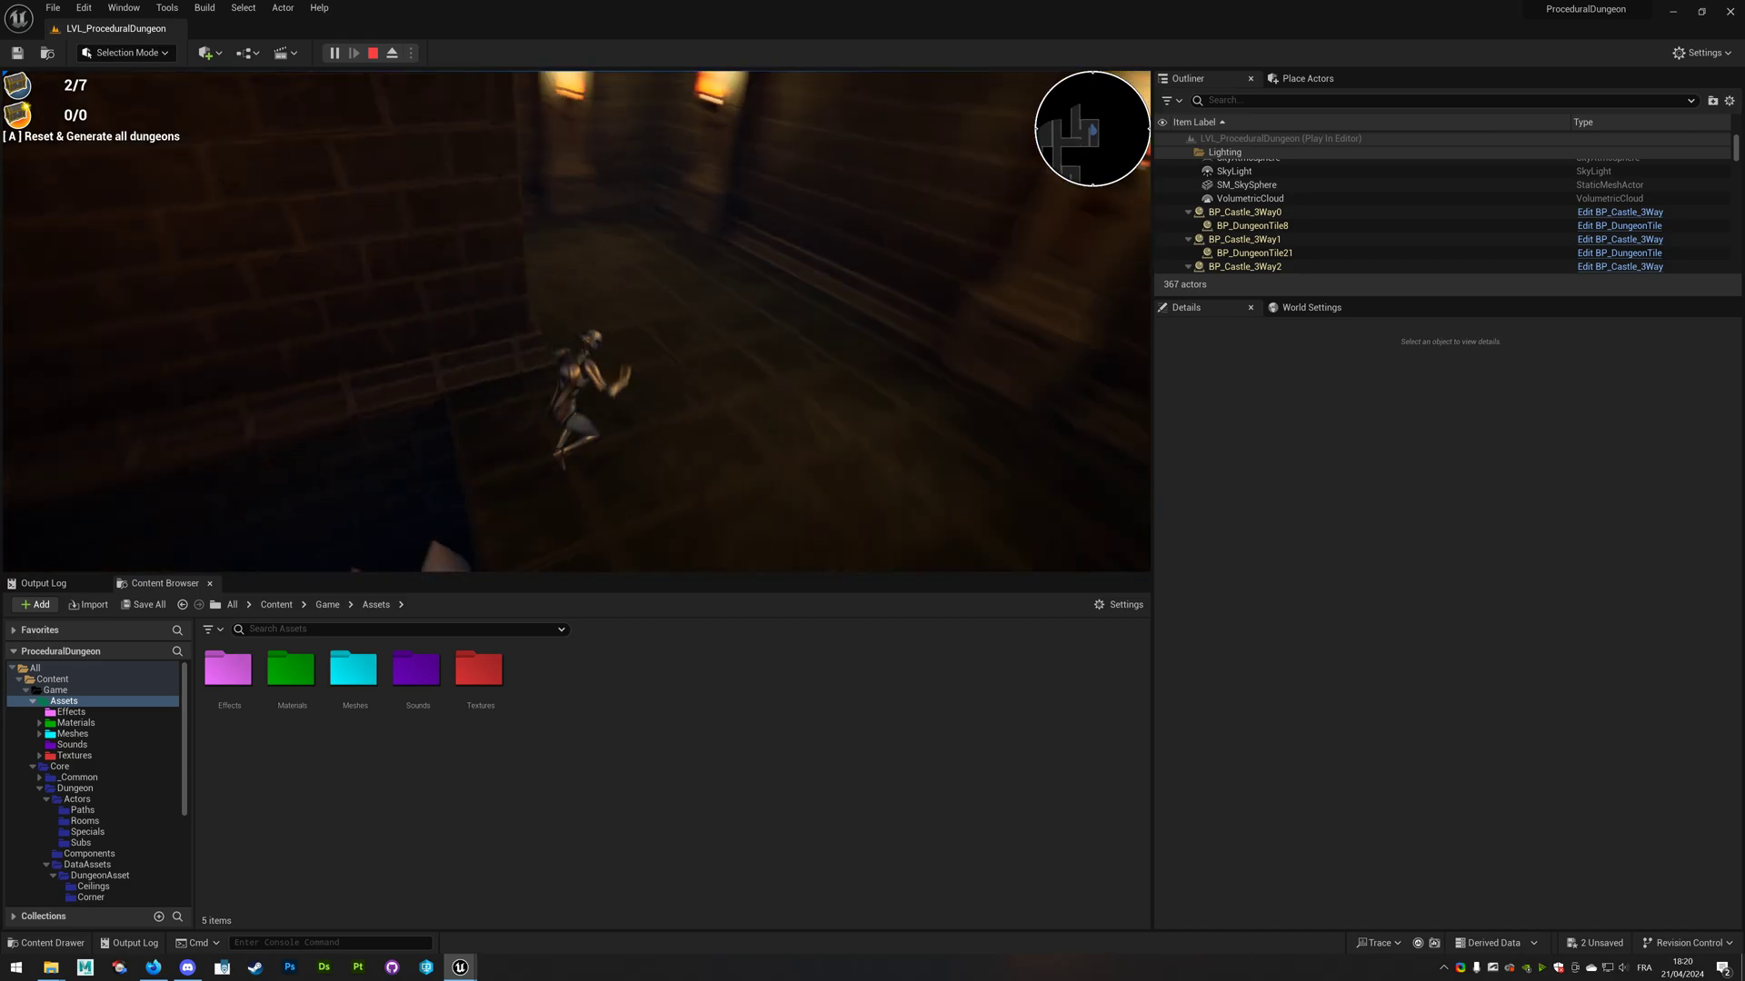
Run through the dark room and long corridor into the pillared hall and onward
{"action": "key", "text": "w"}
{"action": "key", "text": "w"}
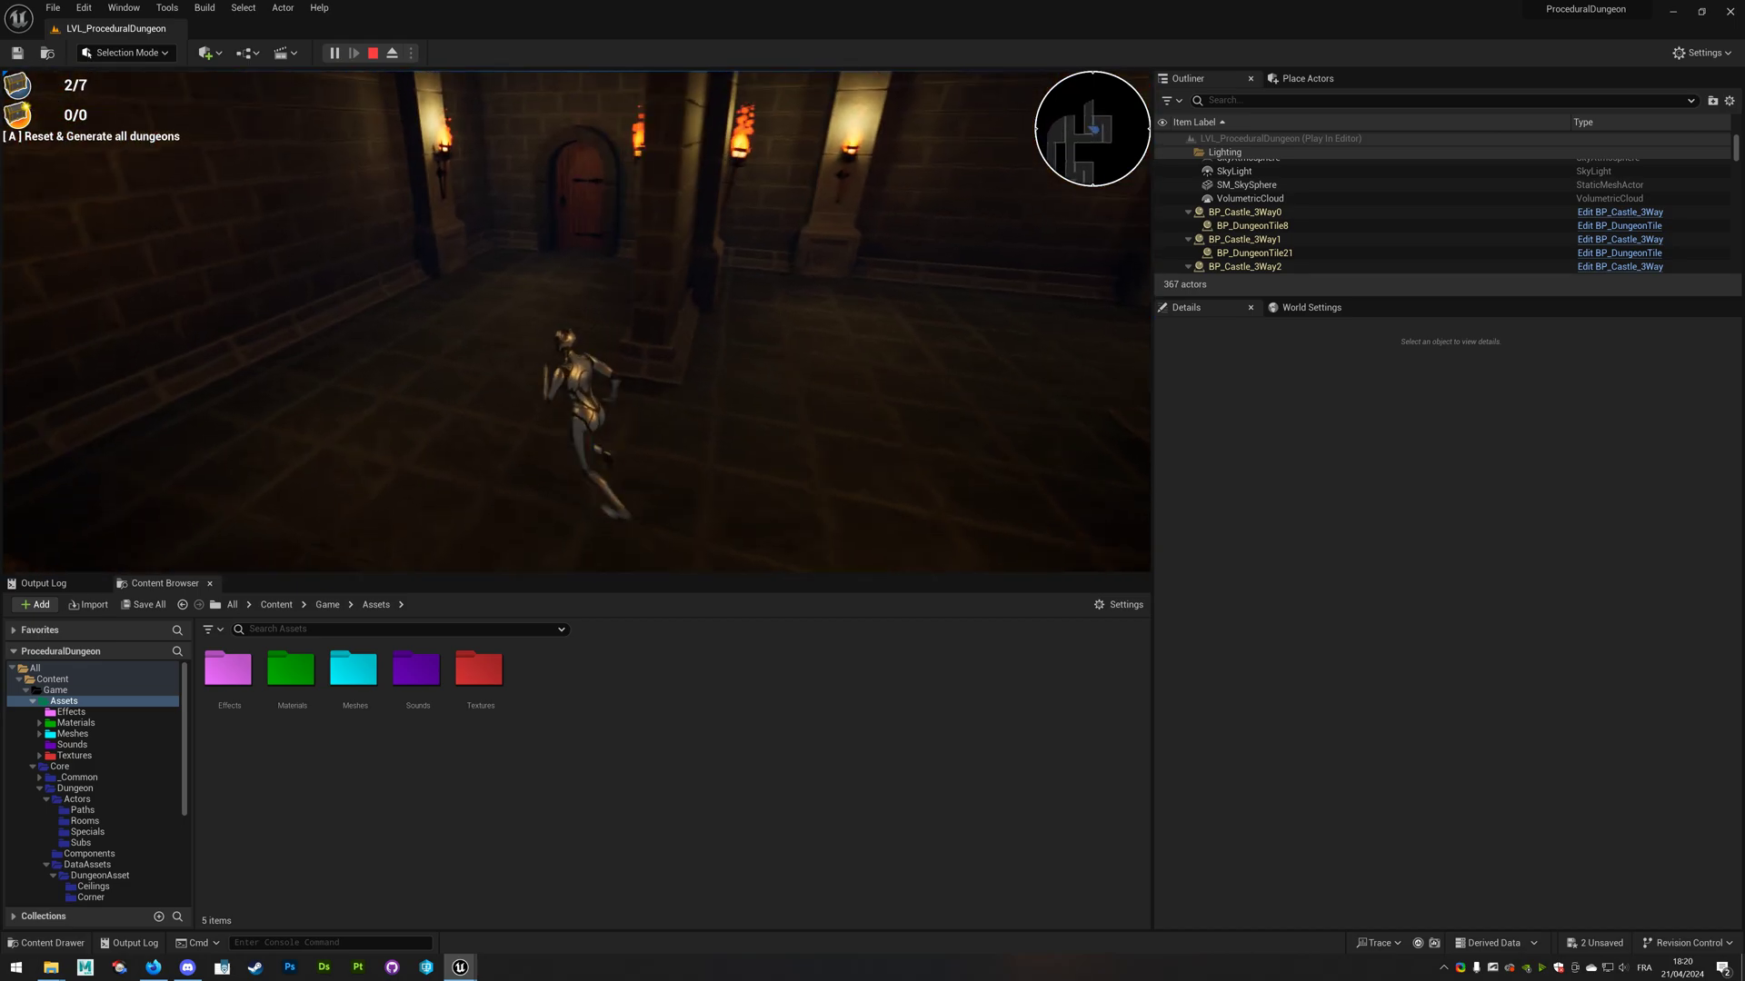
{"action": "key", "text": "w"}
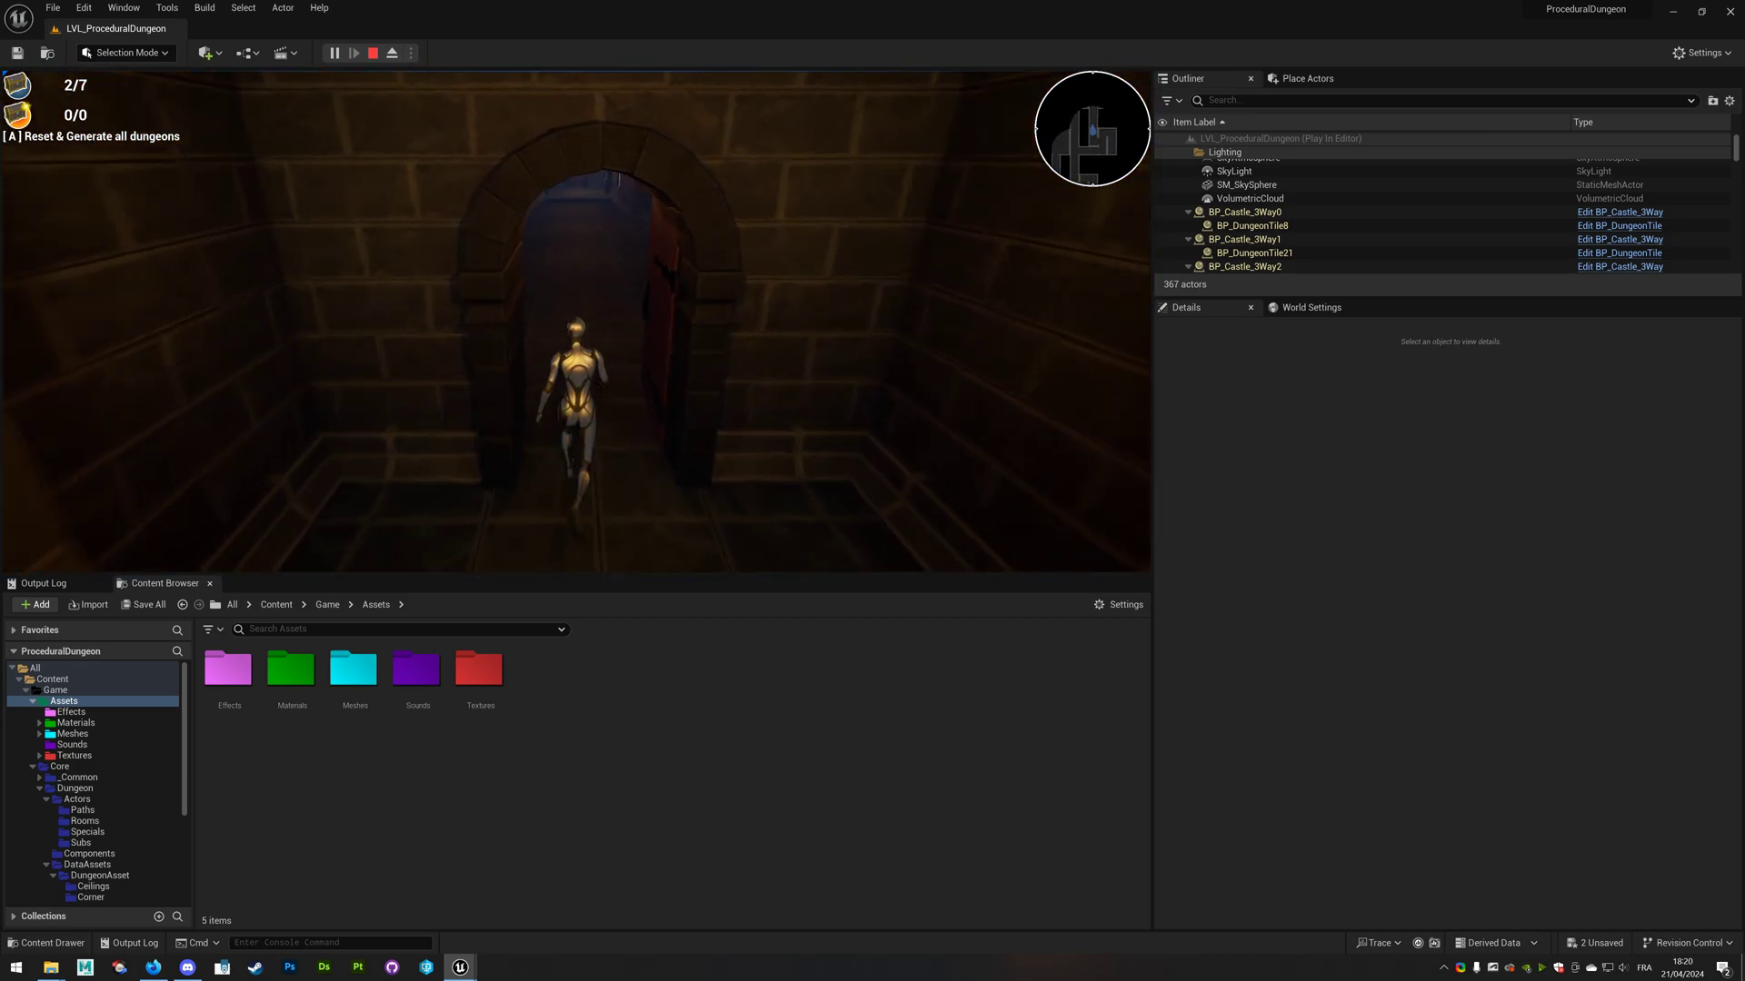
{"action": "key", "text": "w"}
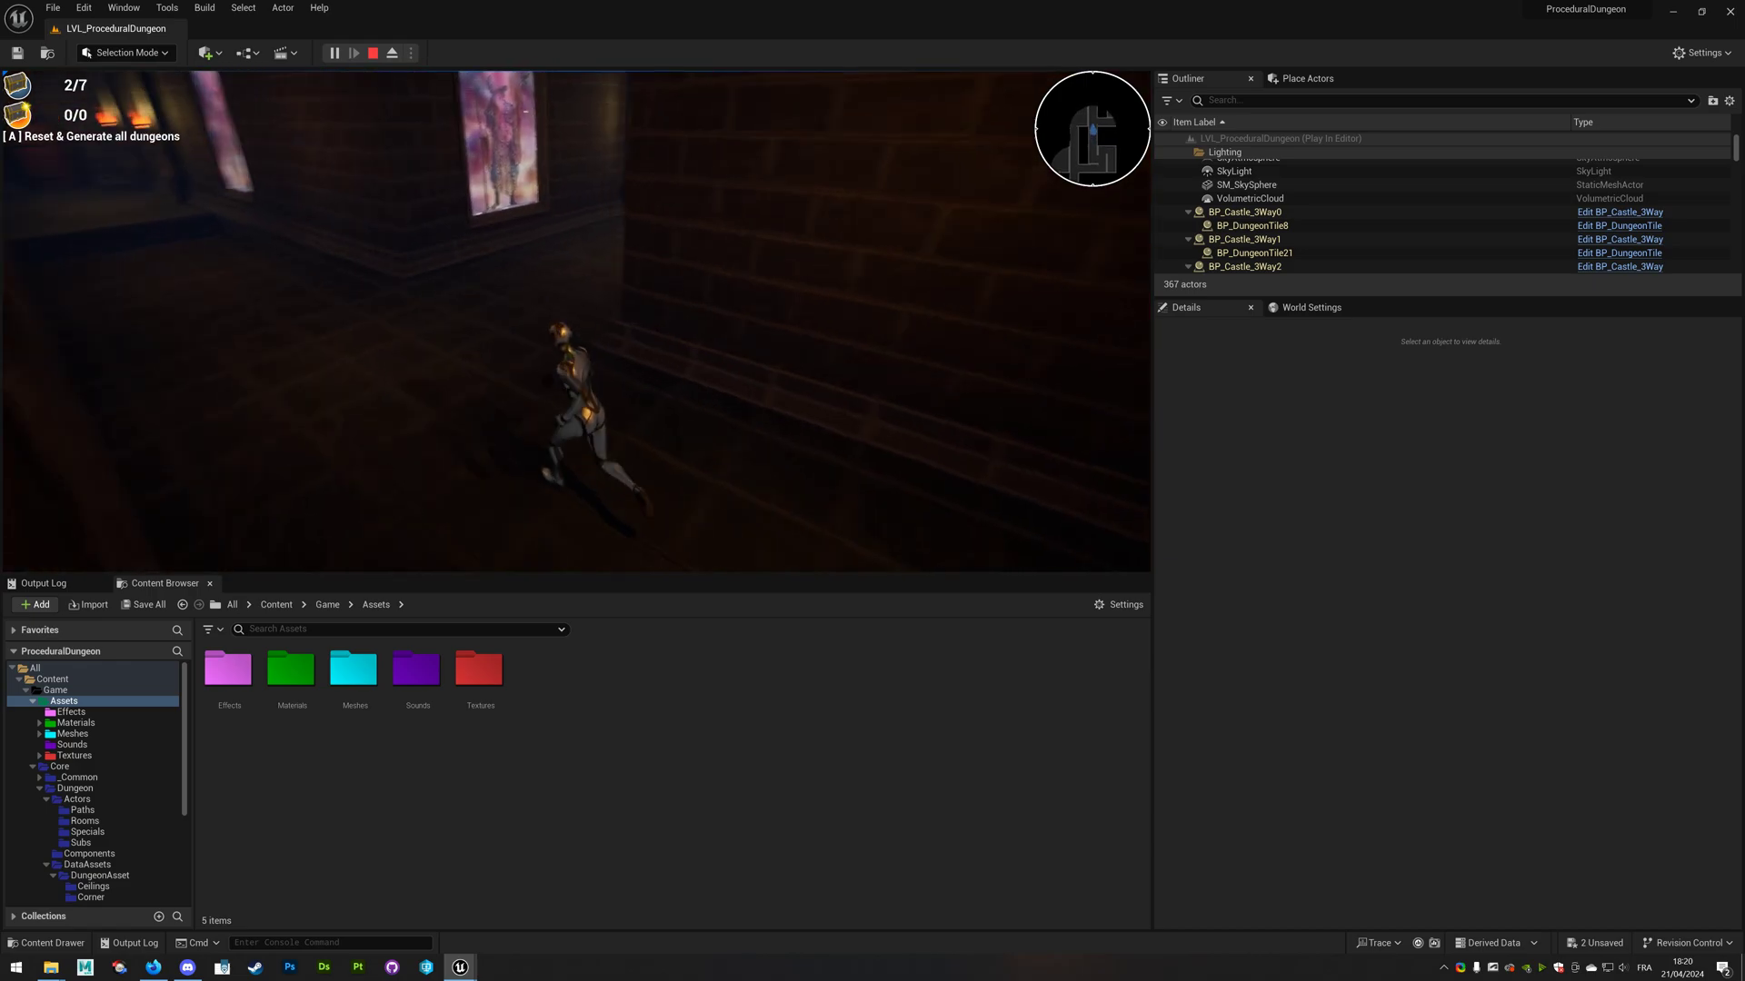
{"action": "key", "text": "w"}
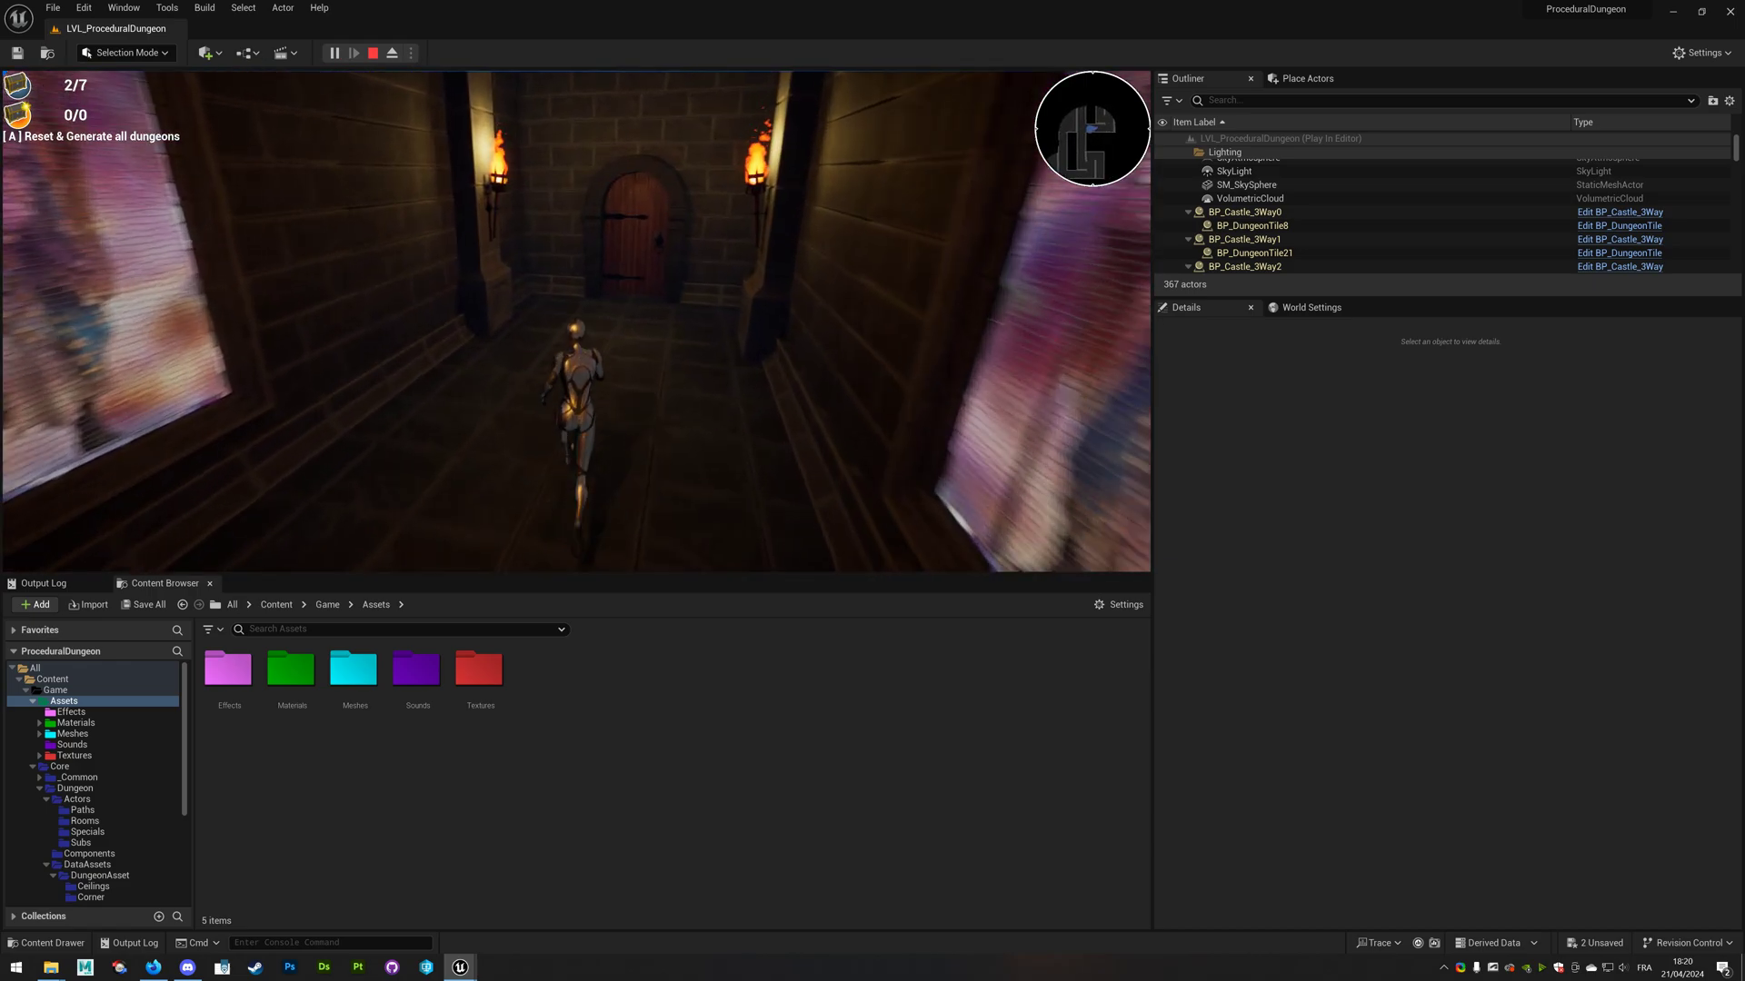
{"action": "key", "text": "w"}
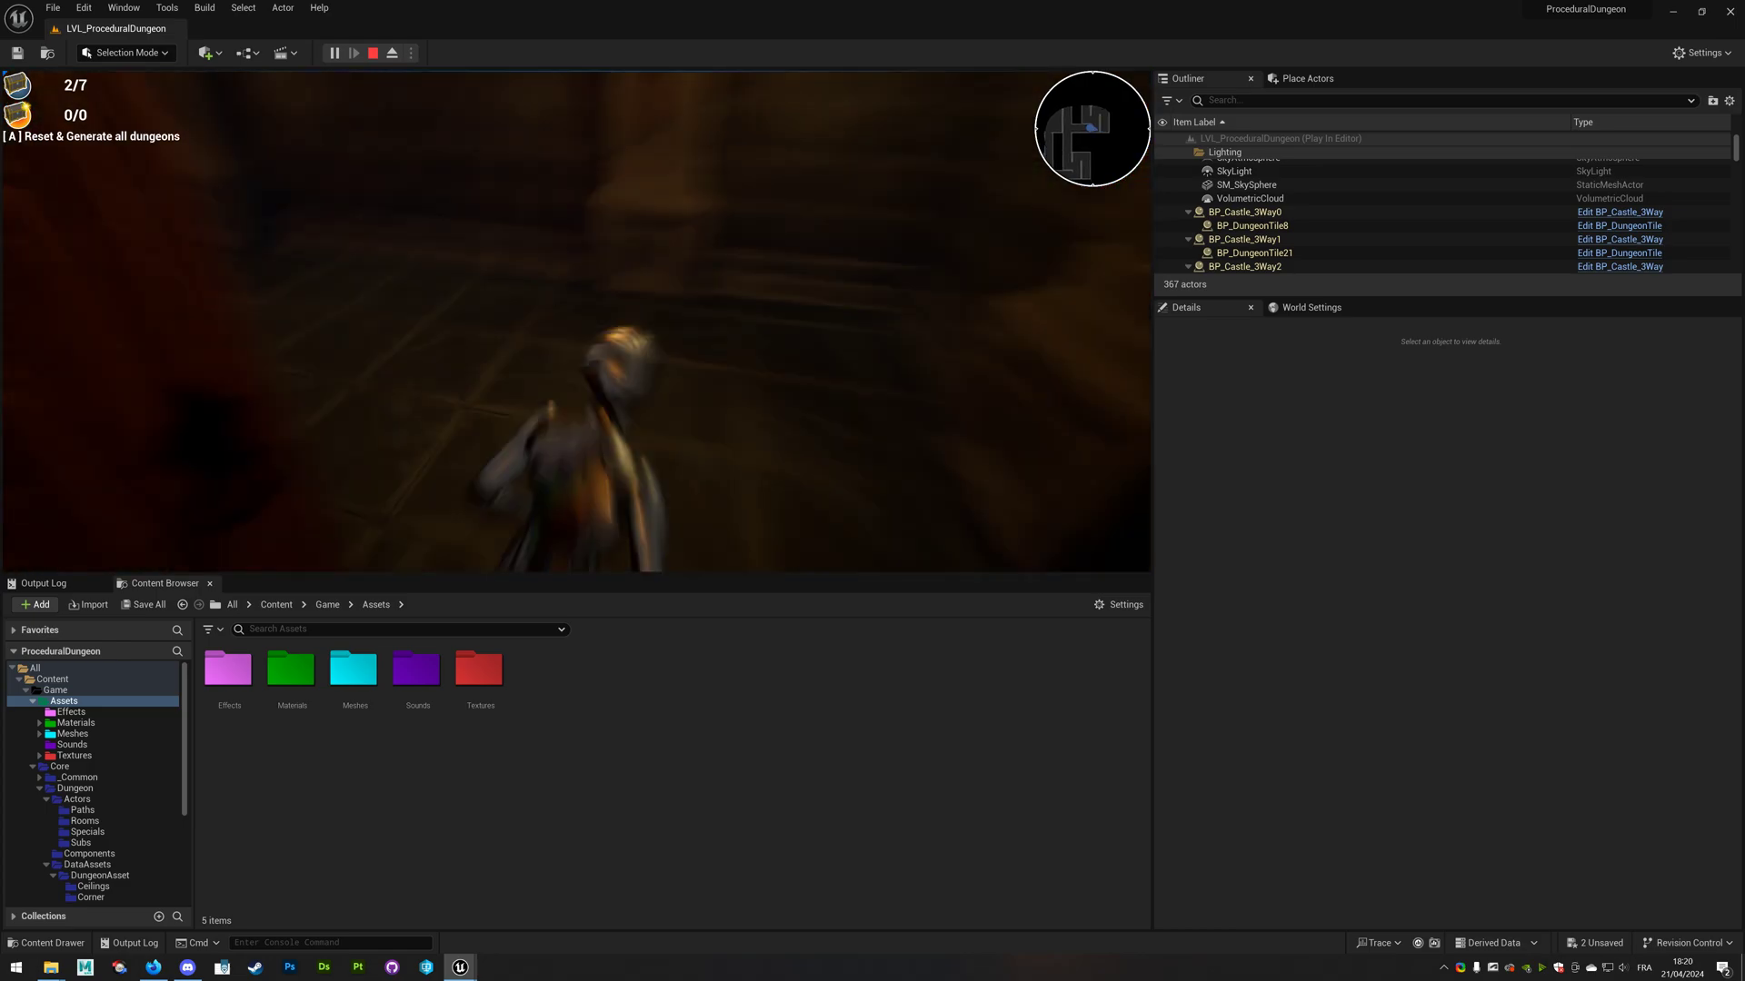
{"action": "key", "text": "w"}
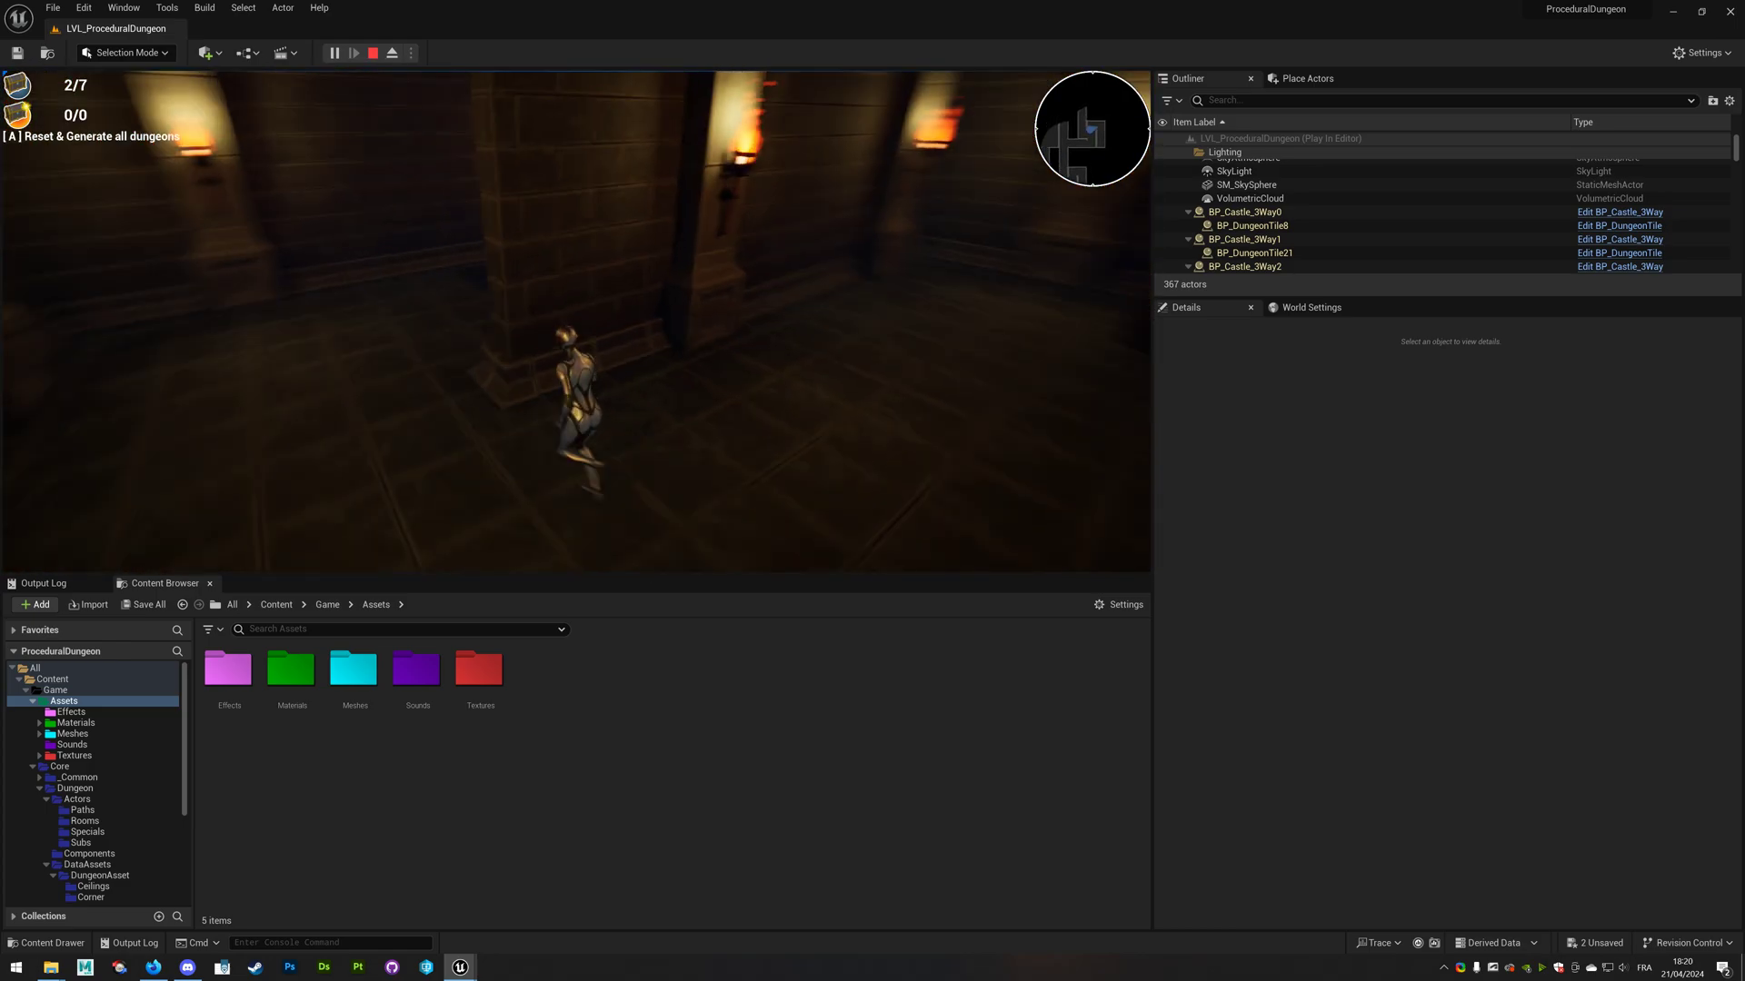
{"action": "key", "text": "w"}
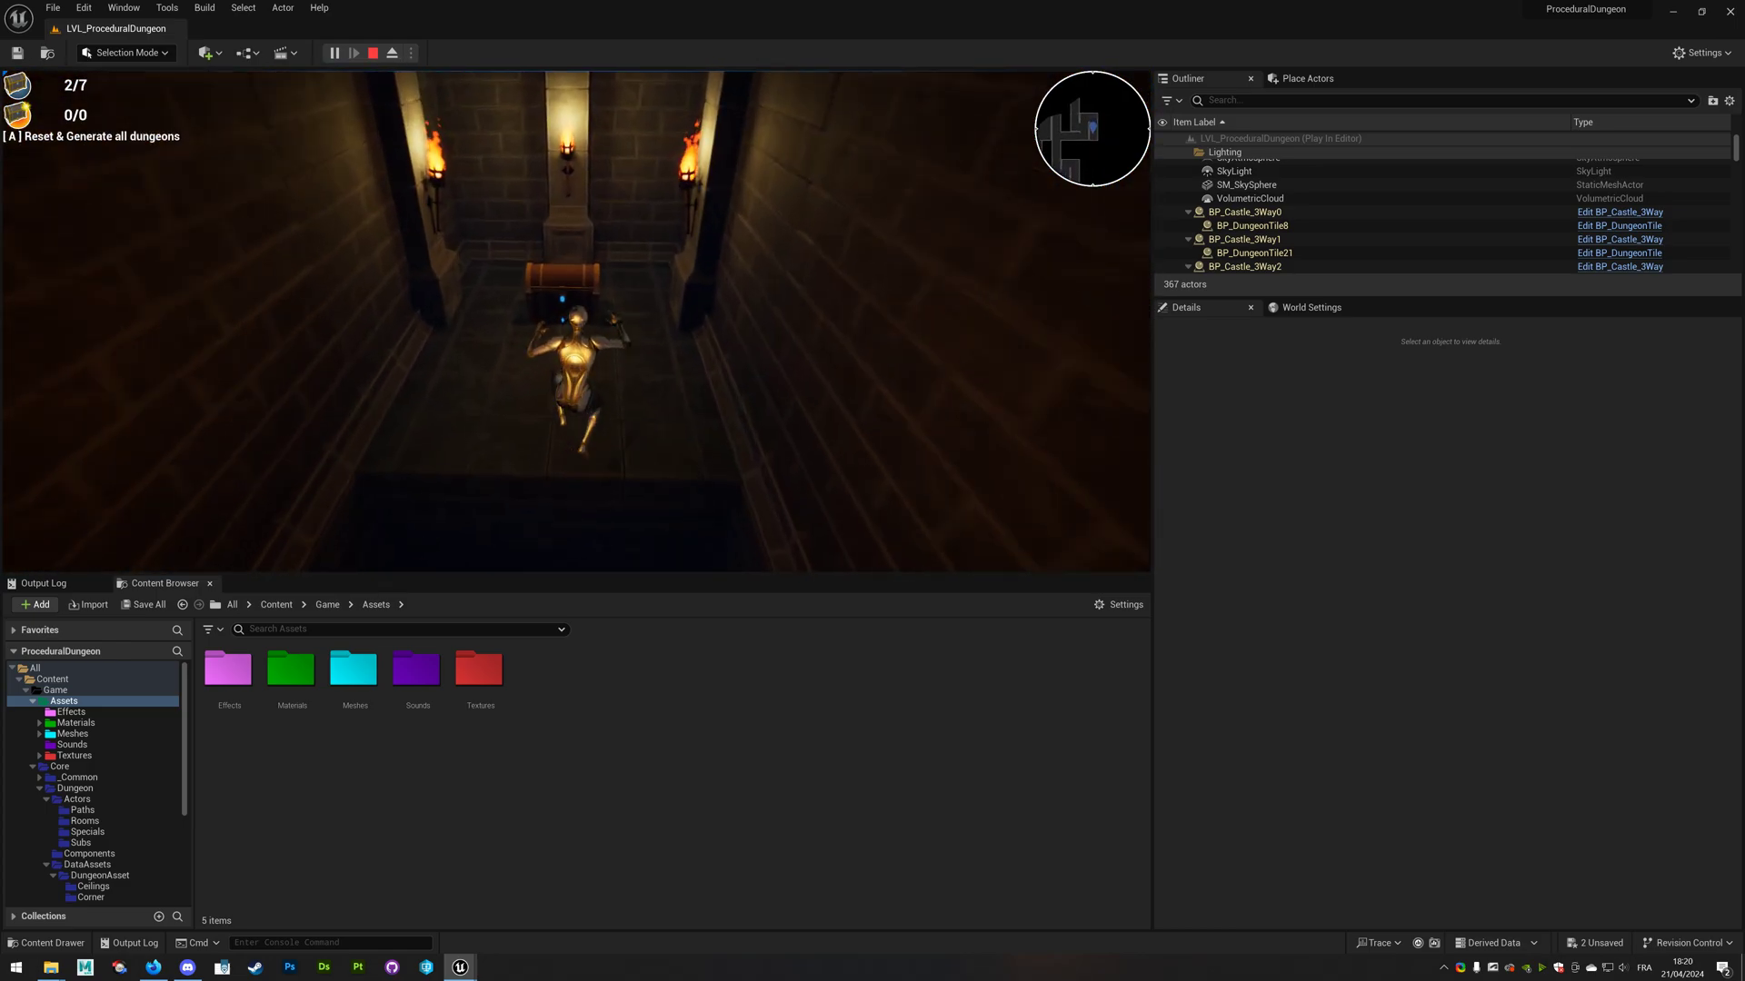
{"action": "key", "text": "w"}
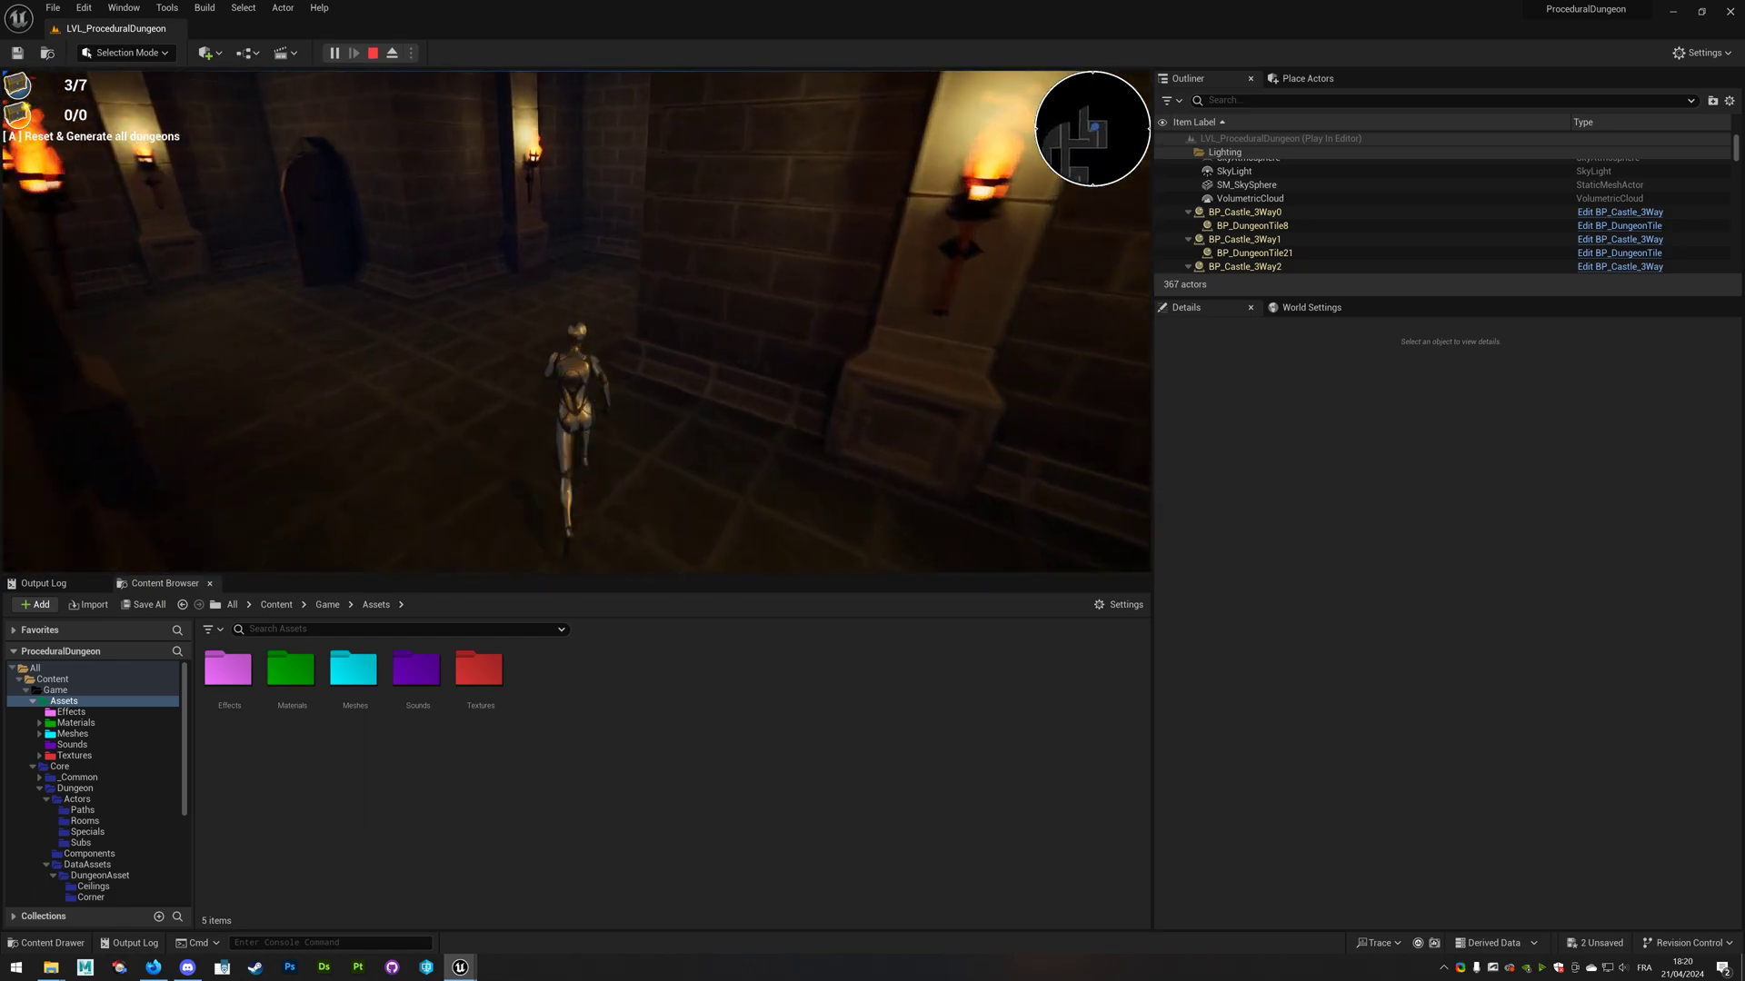
Follow the stained-glass corridor to the torch-lit room and collect its chest (4/7)
{"action": "key", "text": "w"}
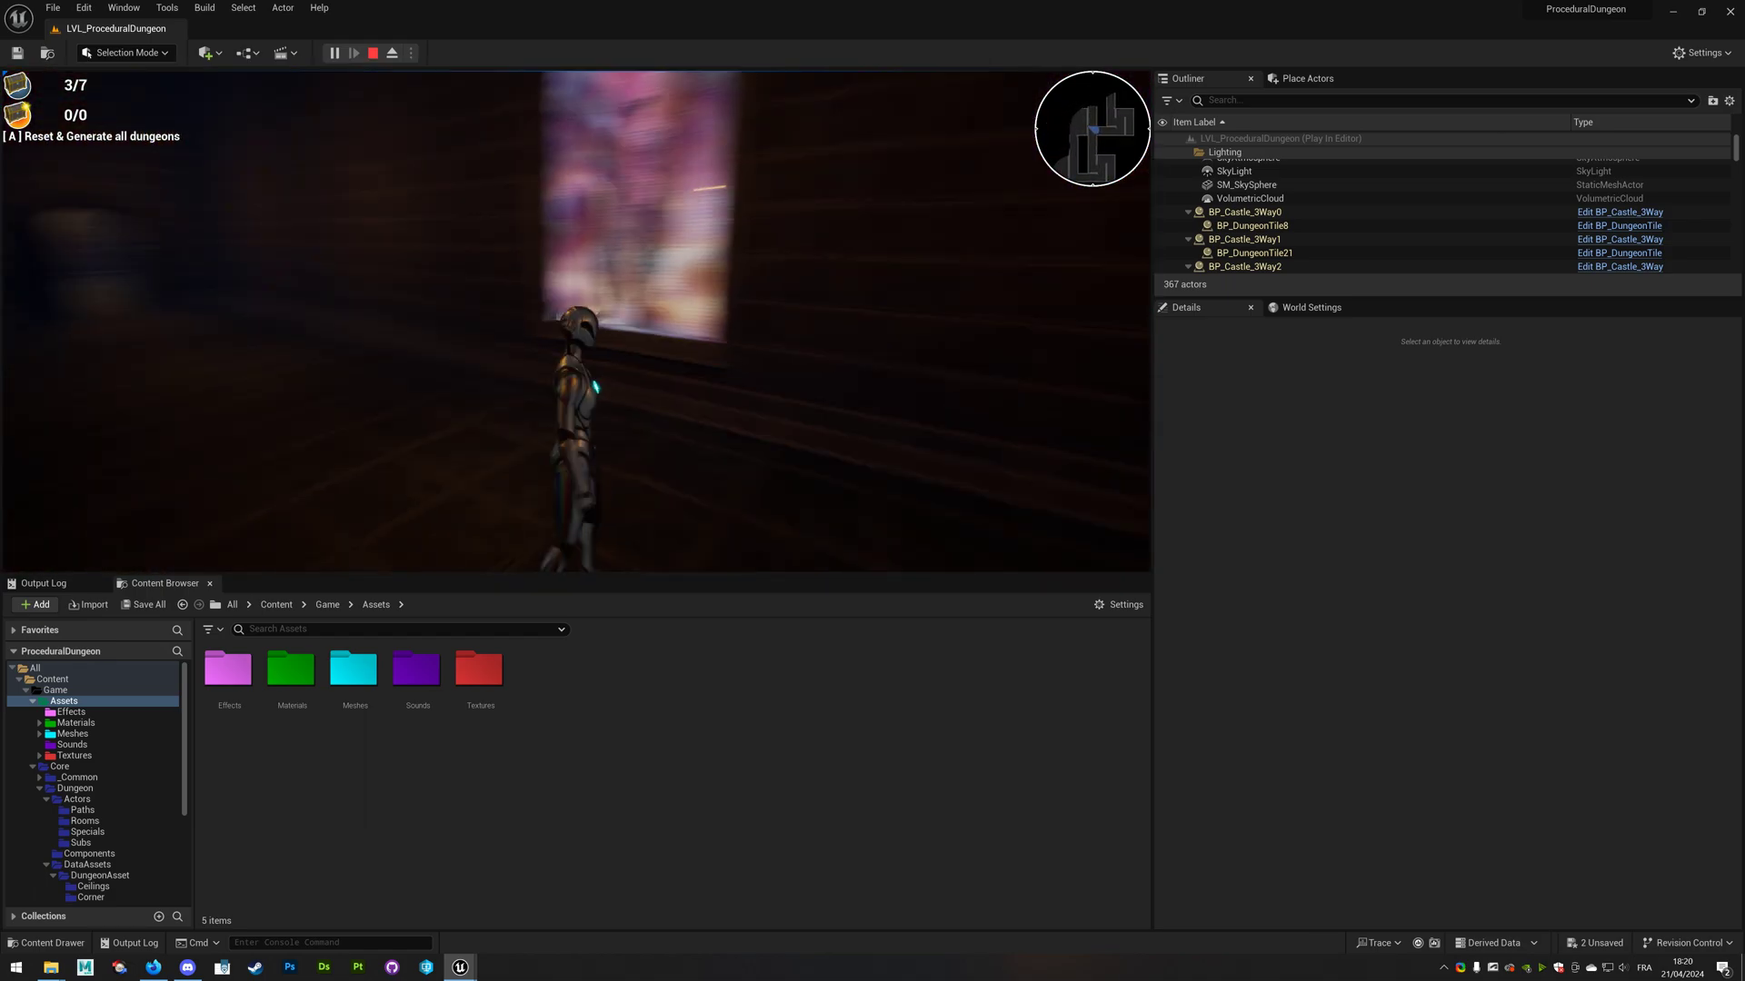
{"action": "key", "text": "w"}
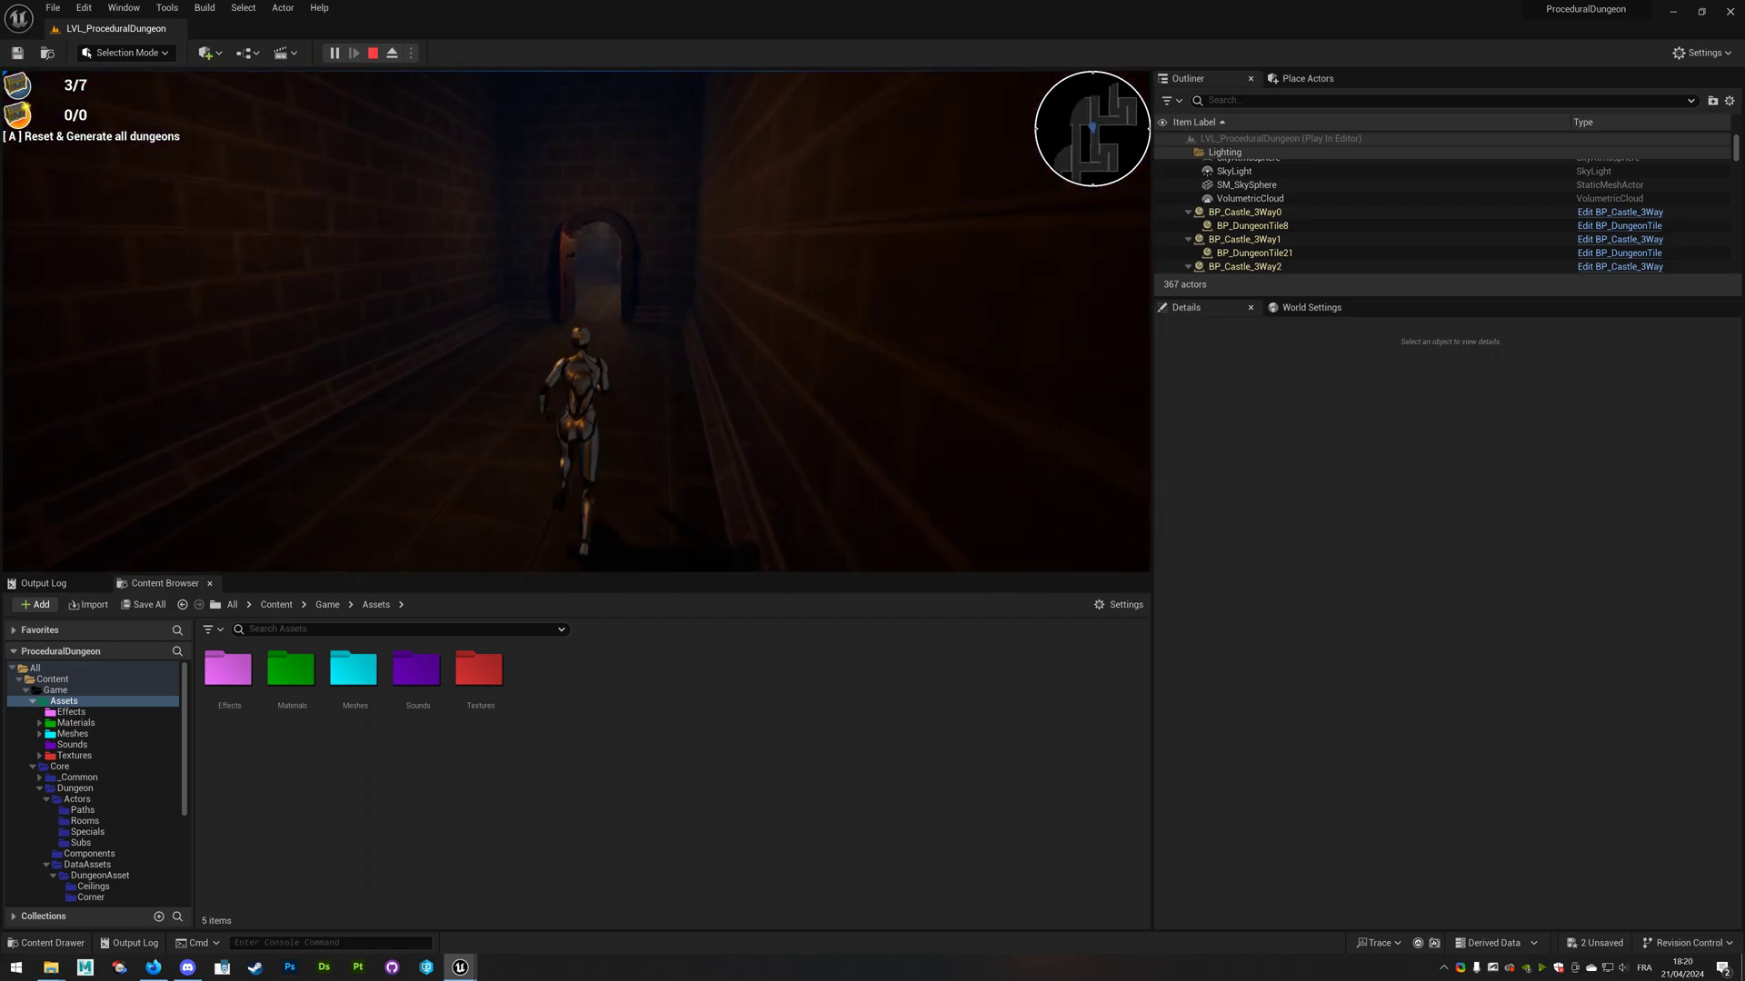
{"action": "key", "text": "w"}
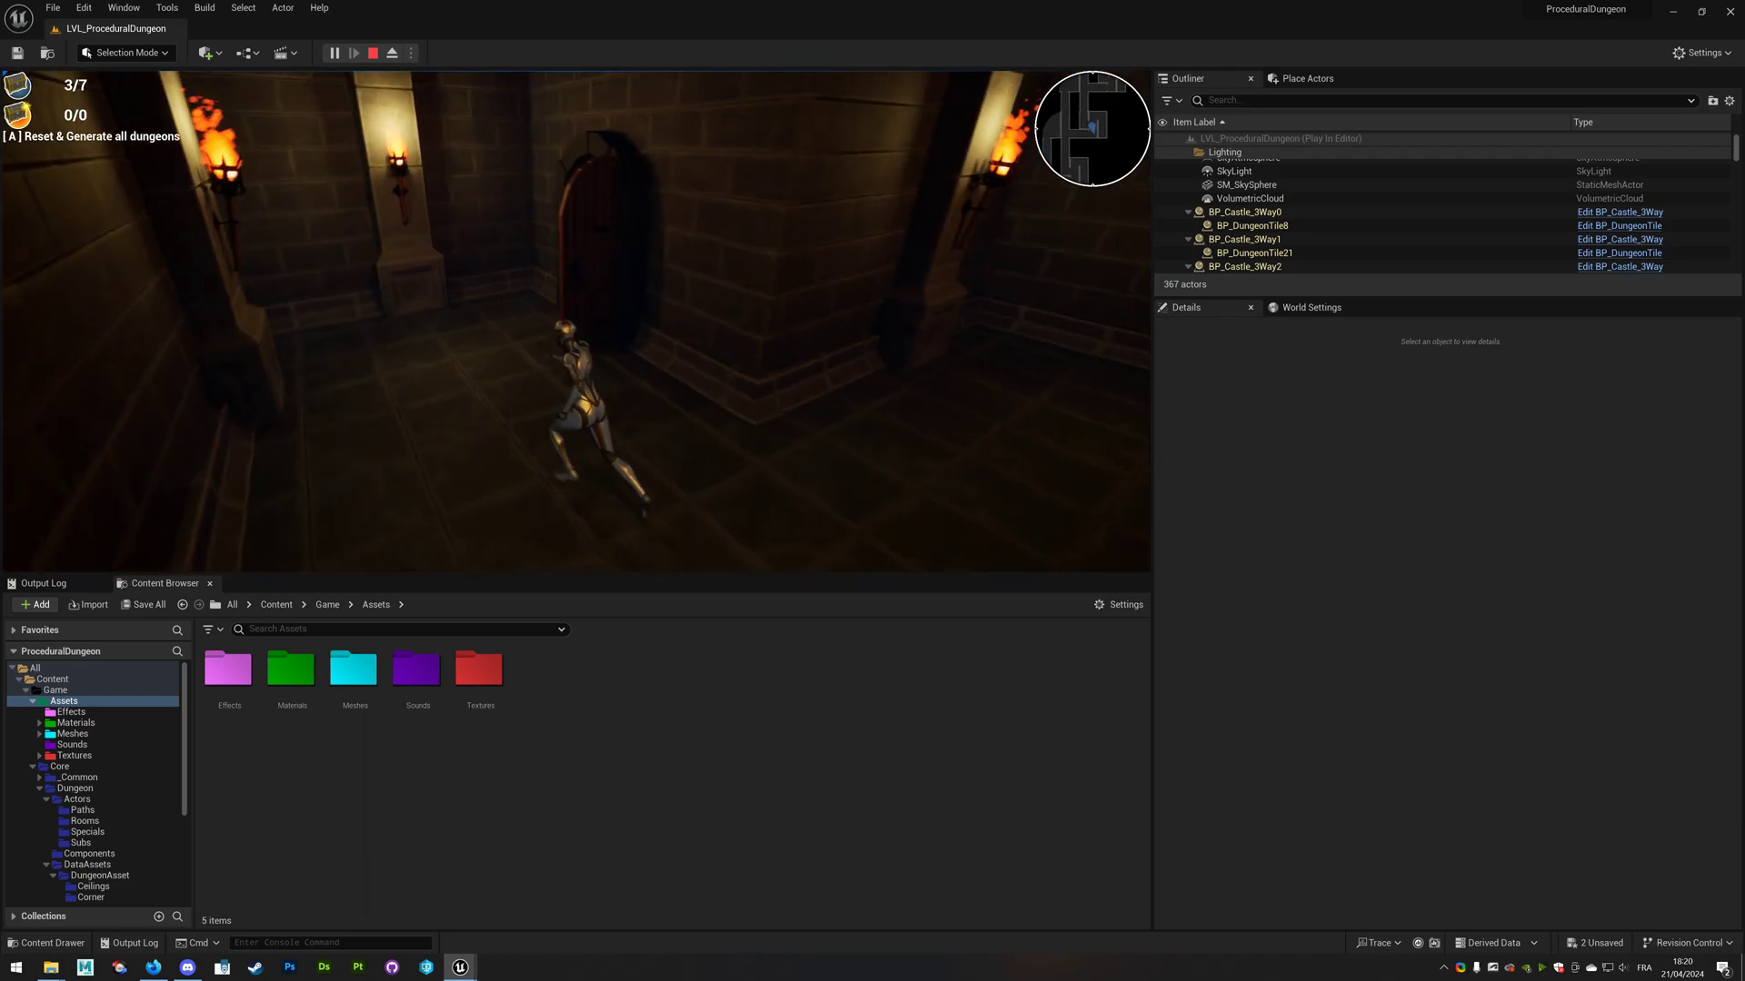
{"action": "key", "text": "w"}
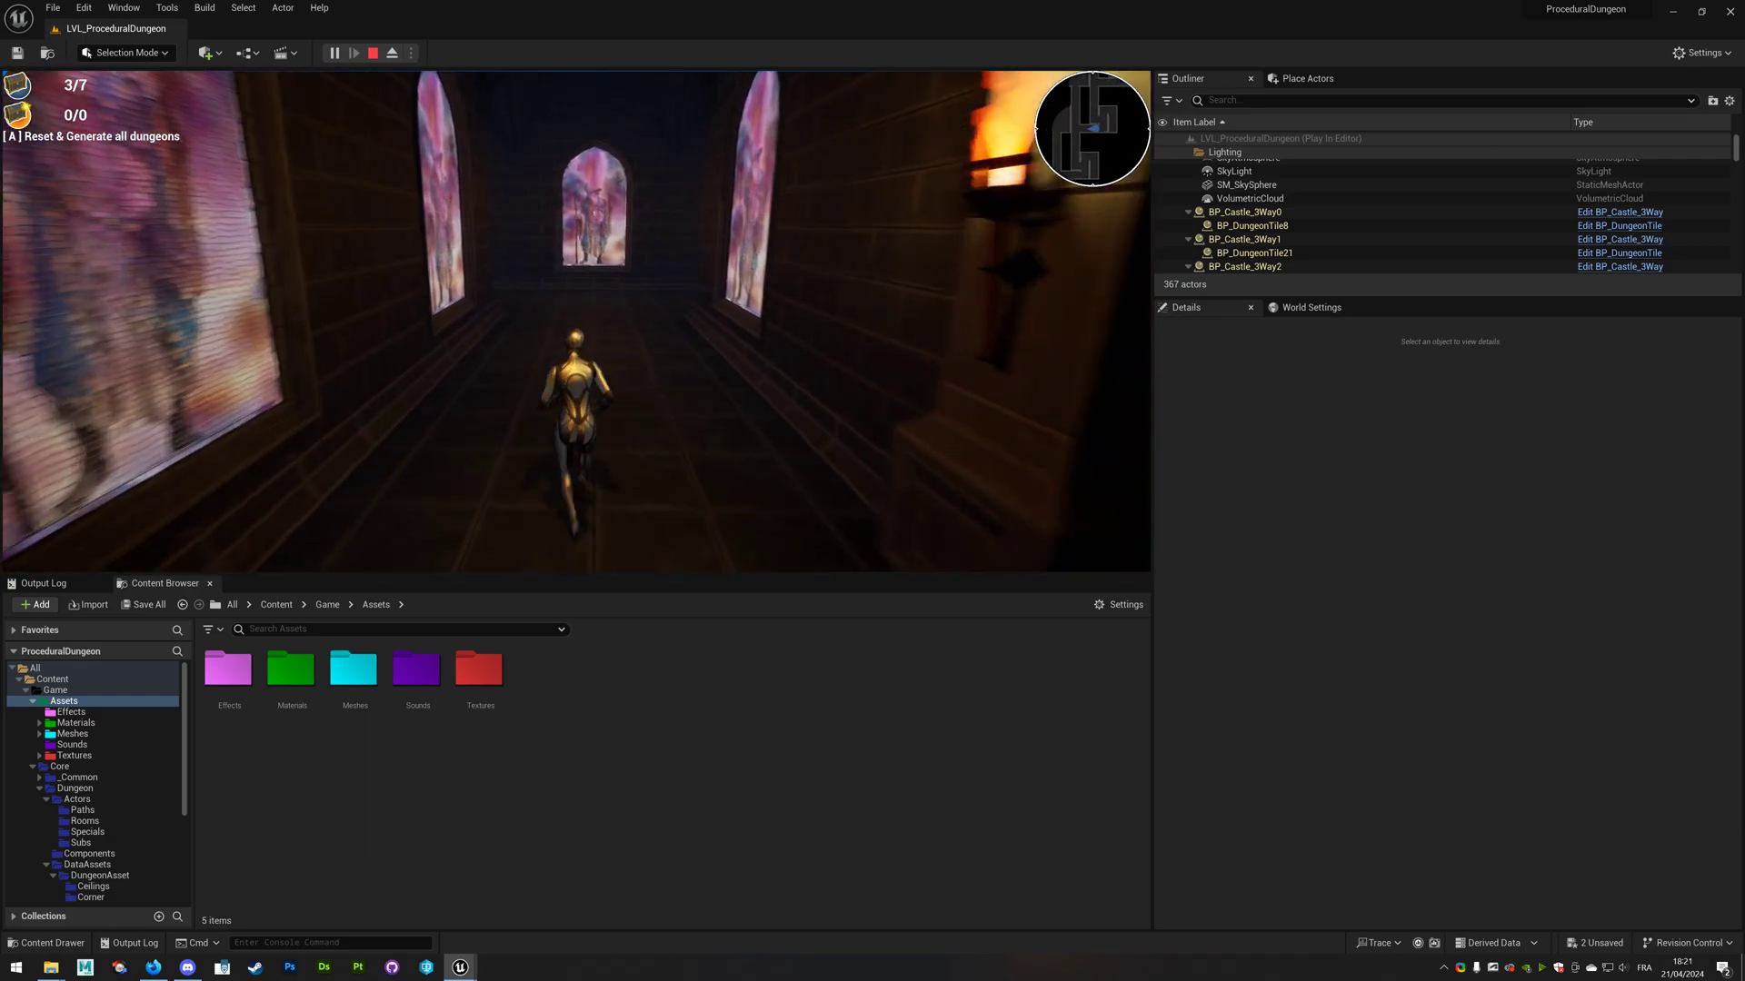
{"action": "key", "text": "w"}
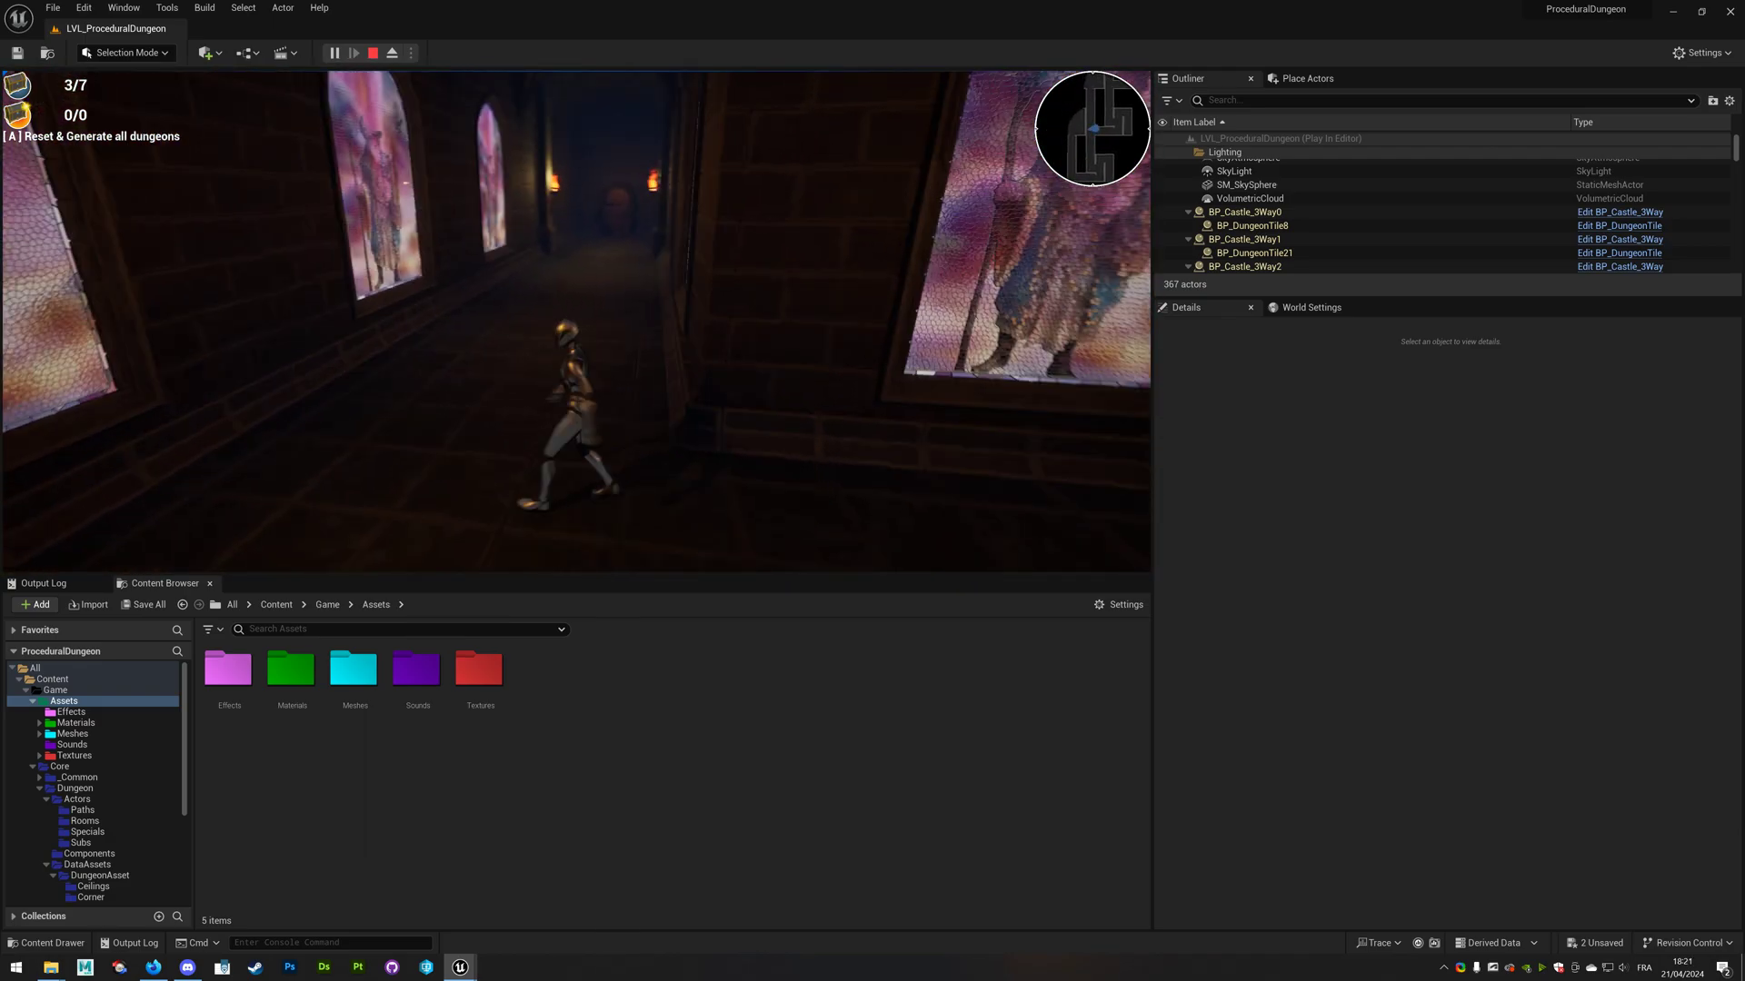
{"action": "key", "text": "w"}
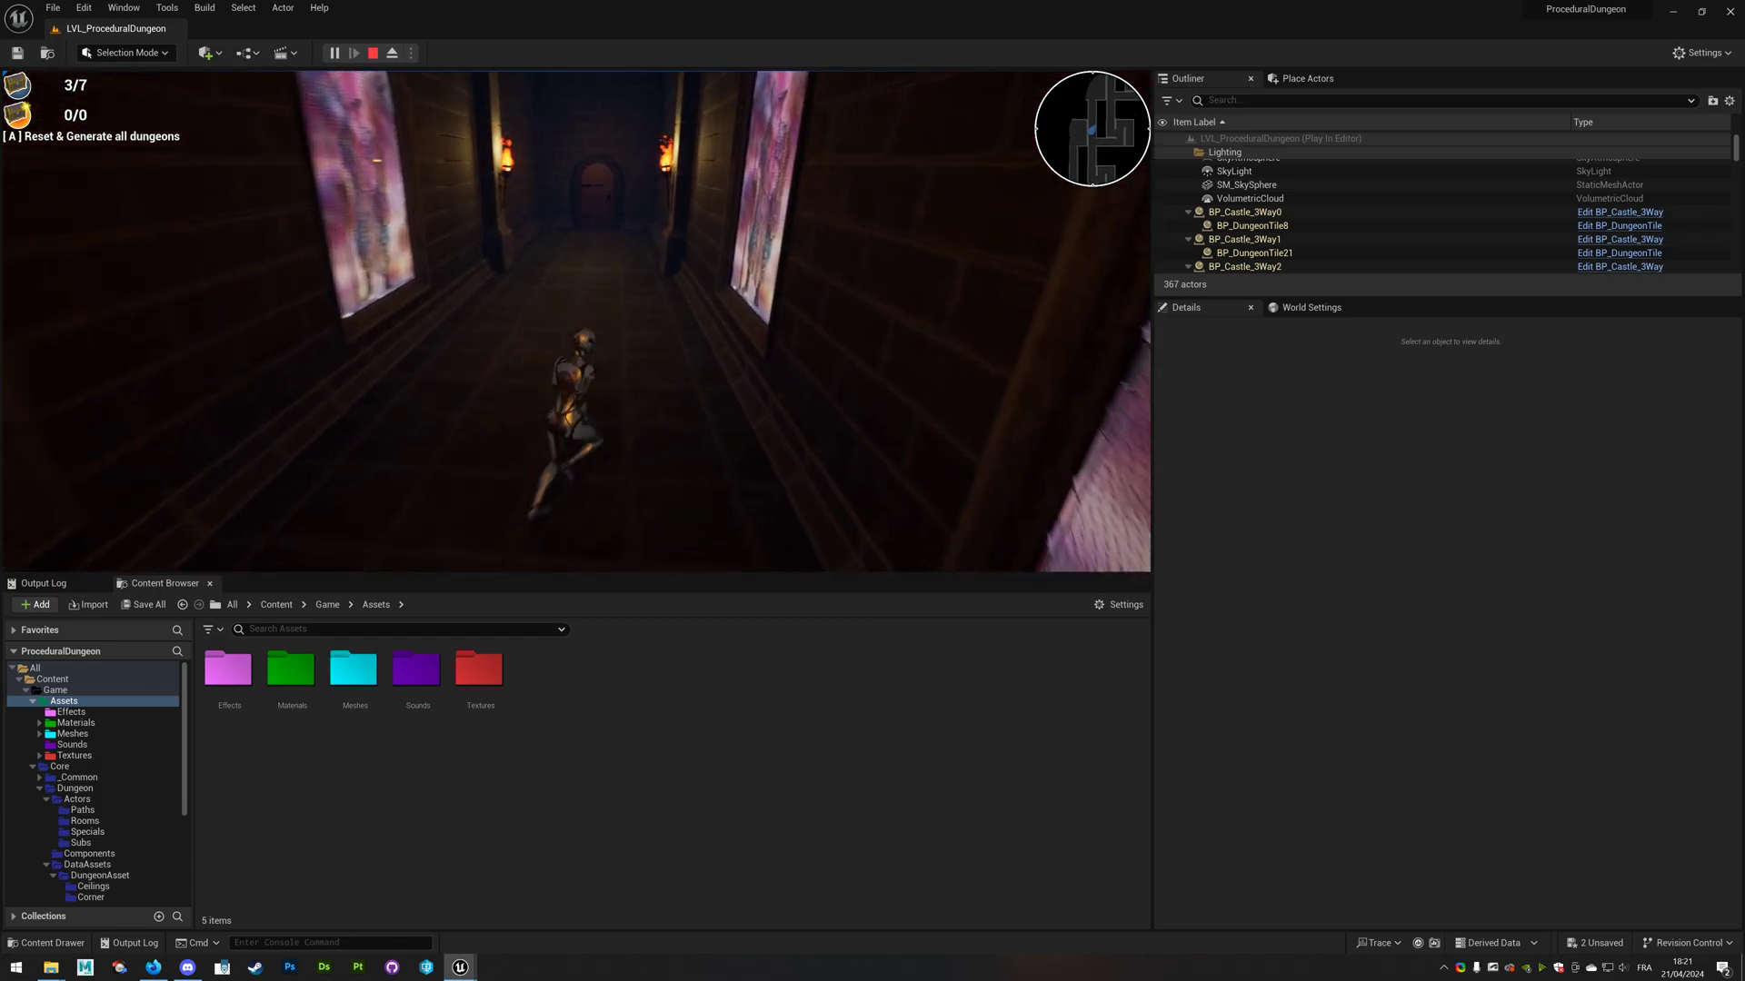
{"action": "key", "text": "w"}
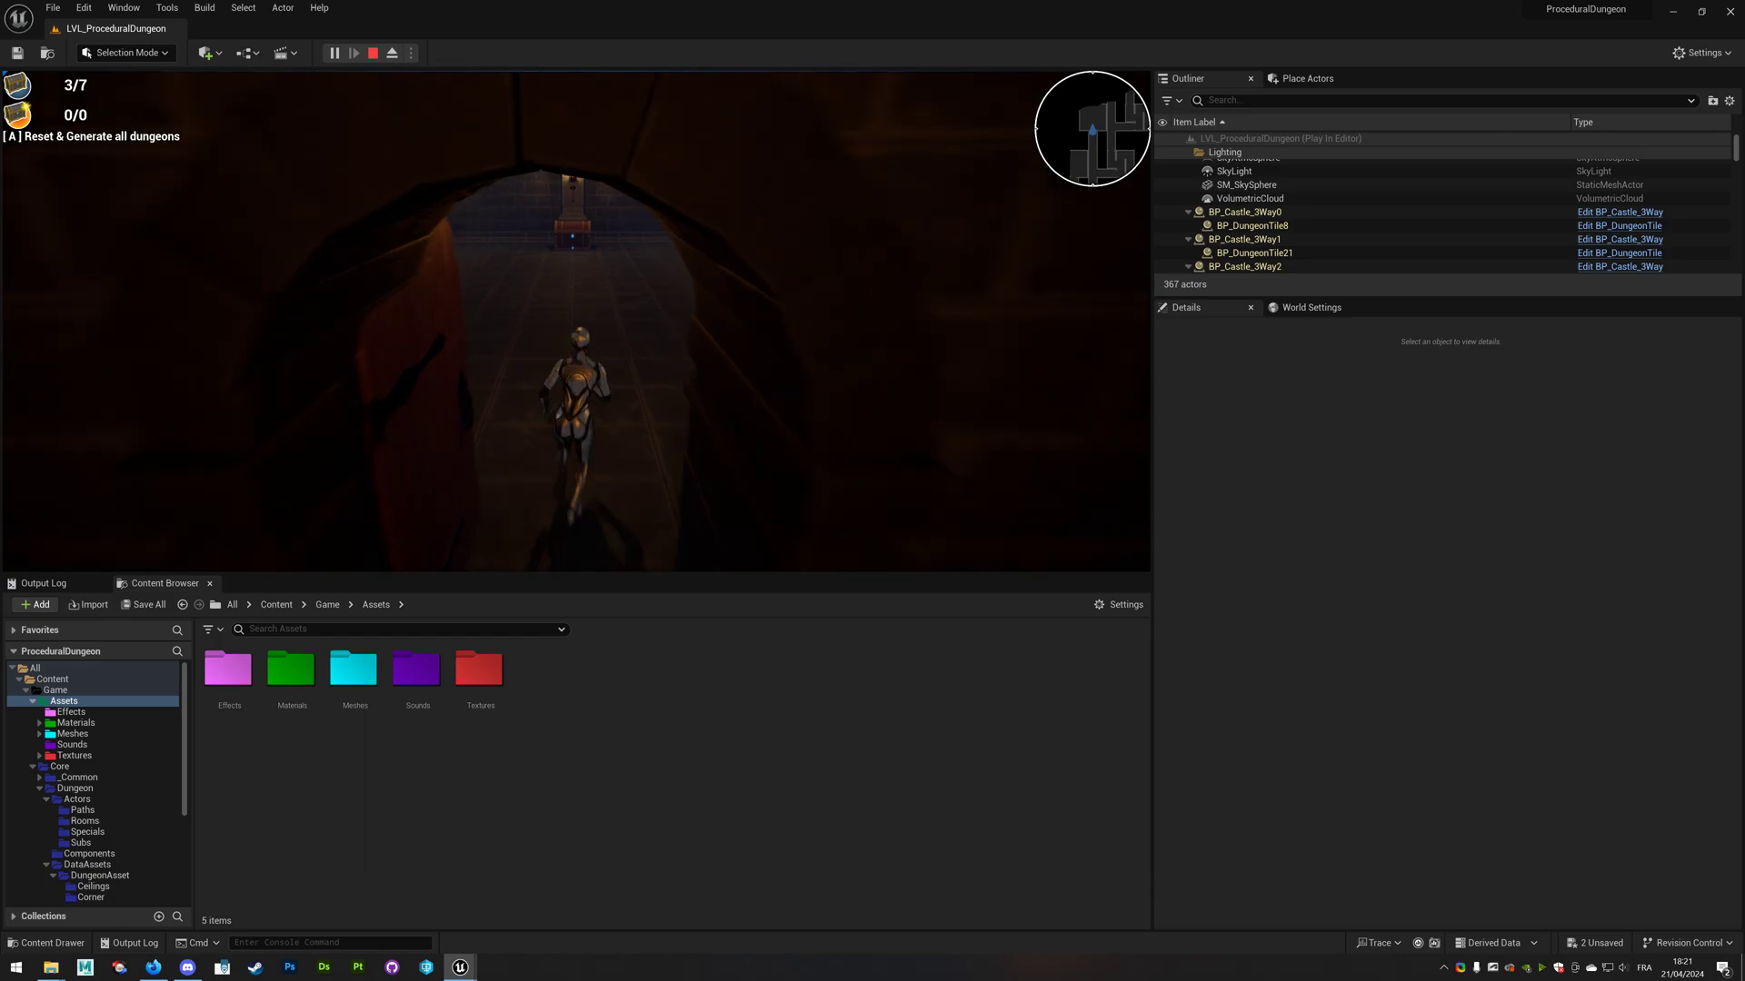
{"action": "key", "text": "w"}
{"action": "key", "text": "w"}
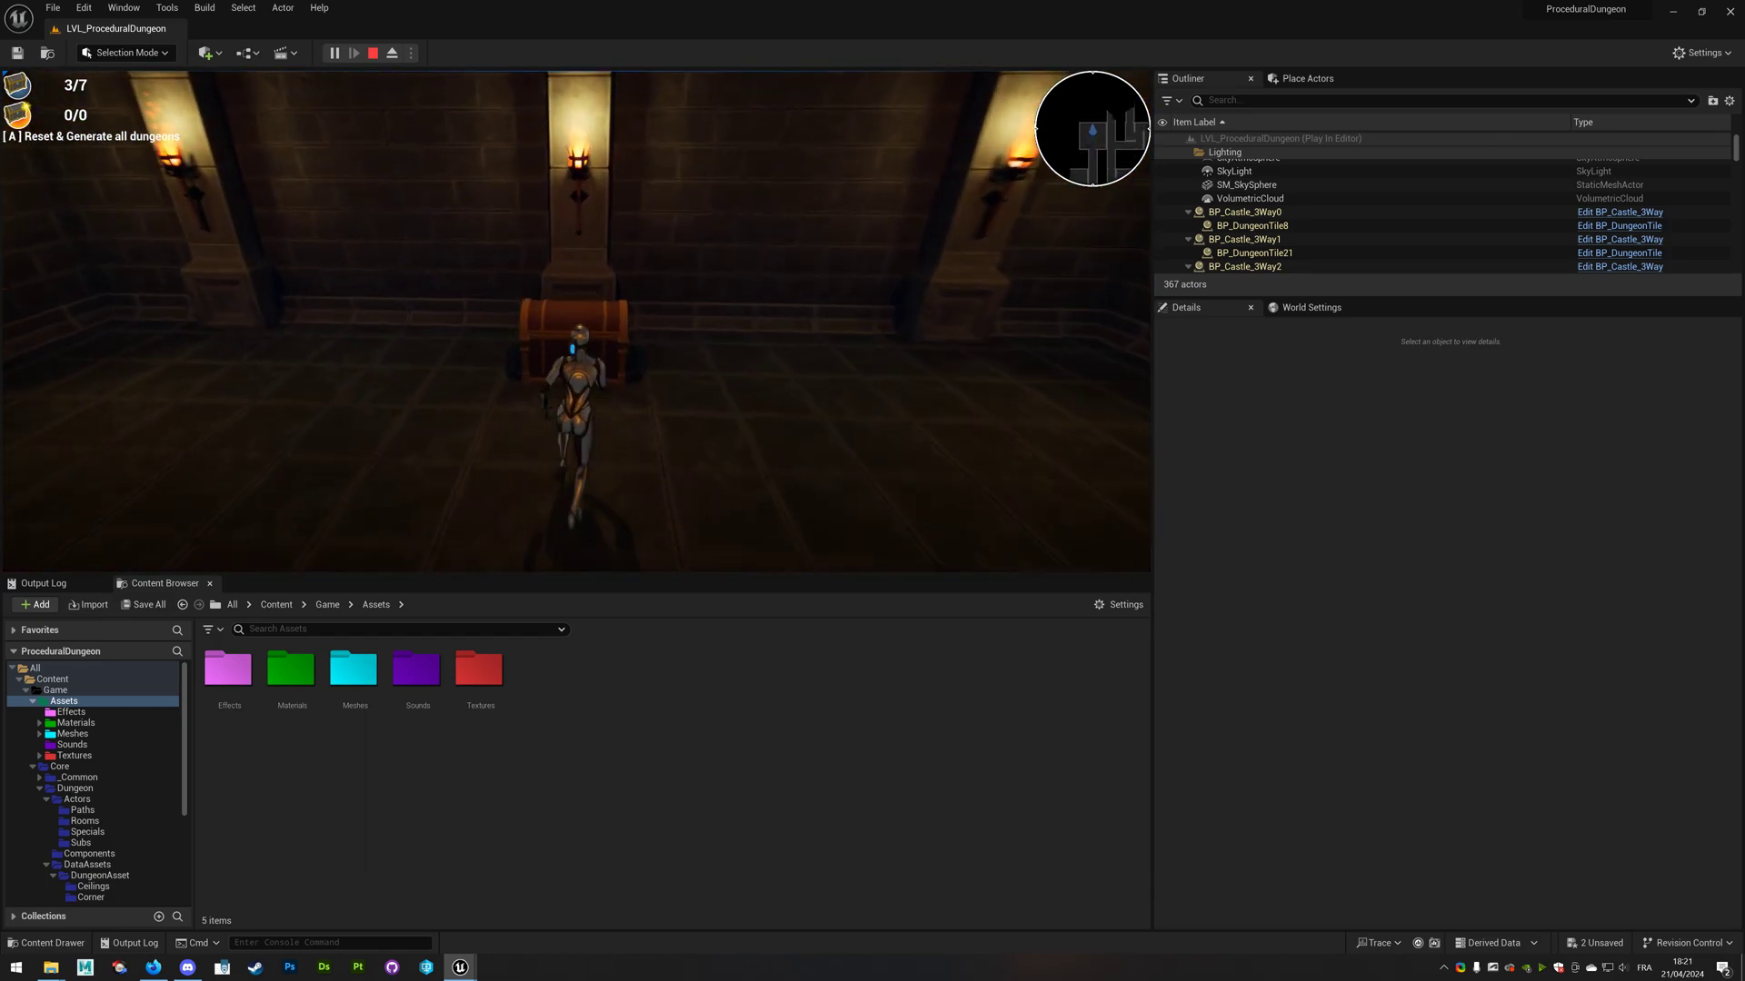
Continue through corridors and the painting-lined passage to collect the chest for 5/7
{"action": "key", "text": "w"}
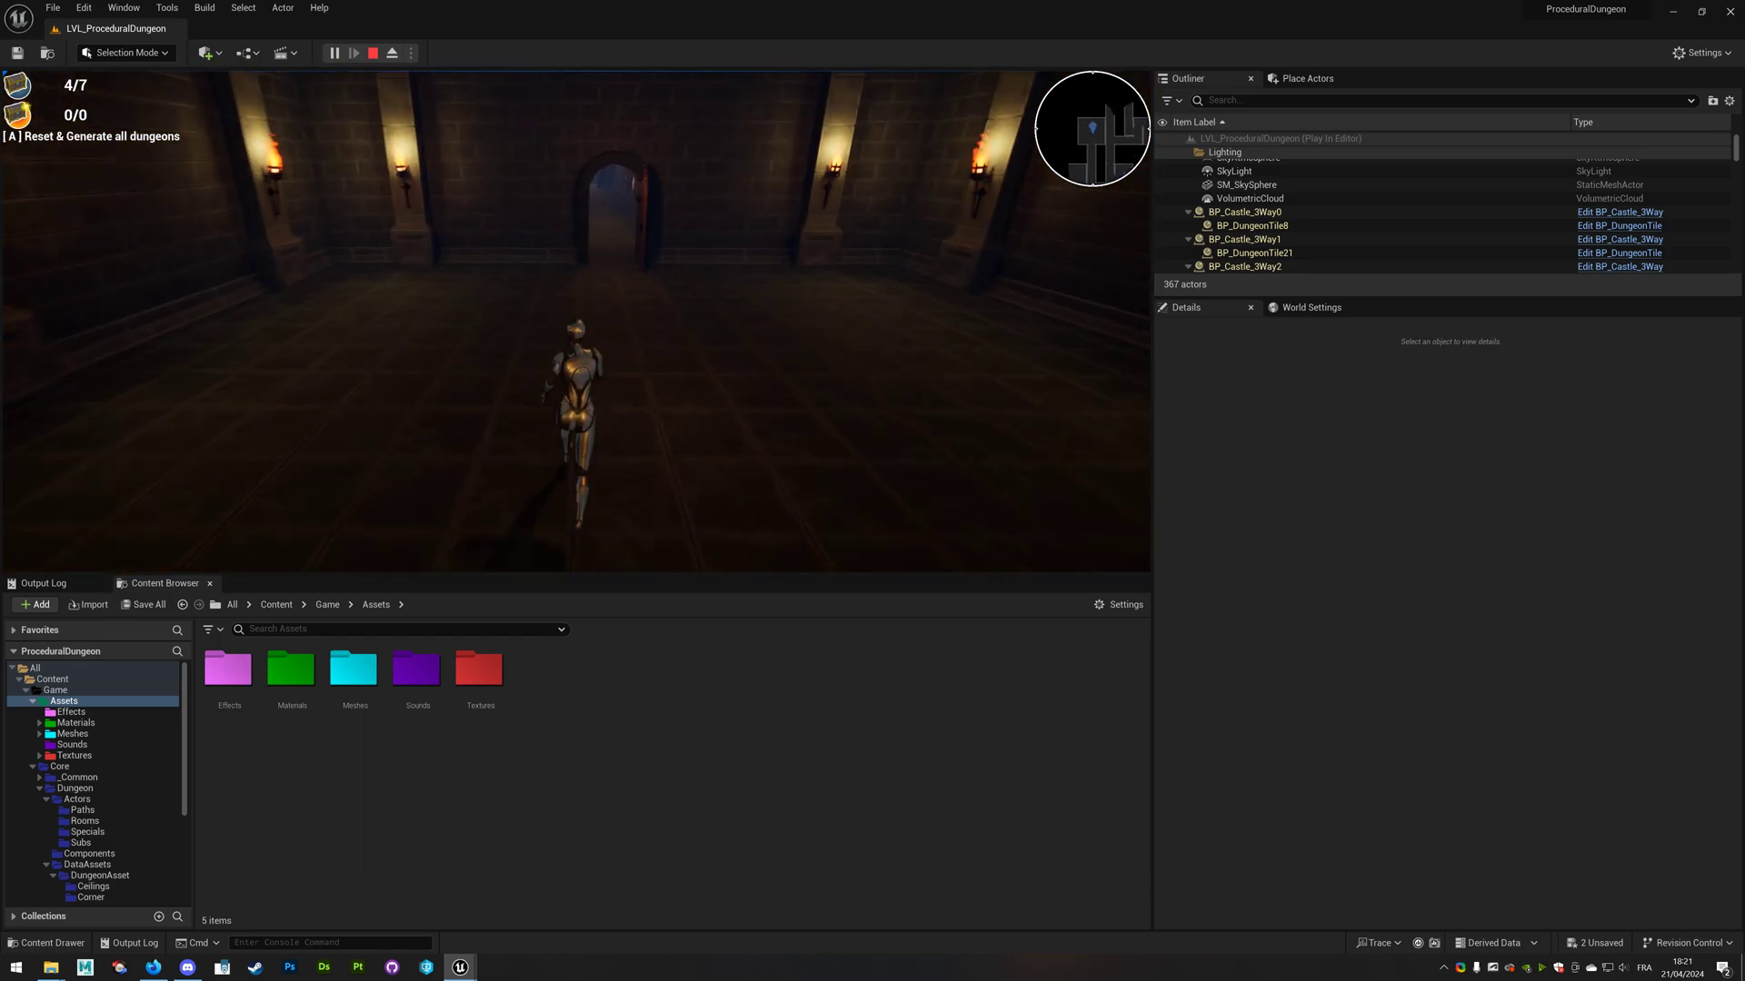
{"action": "key", "text": "w"}
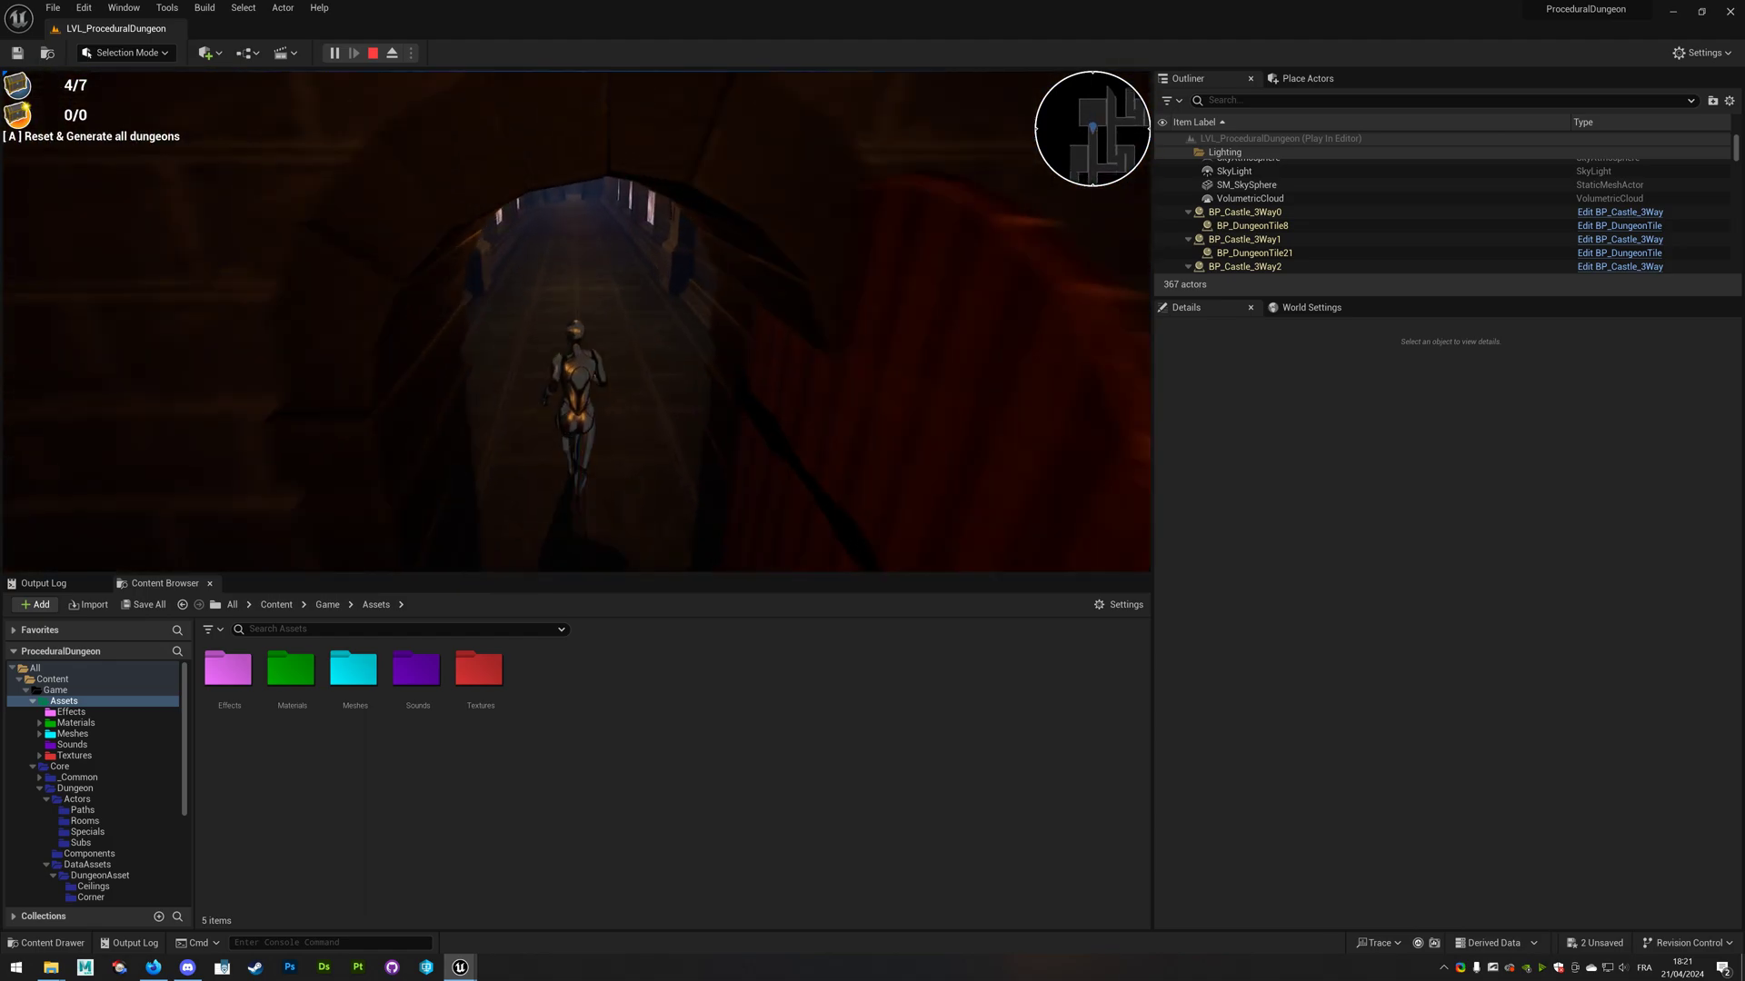
{"action": "key", "text": "w"}
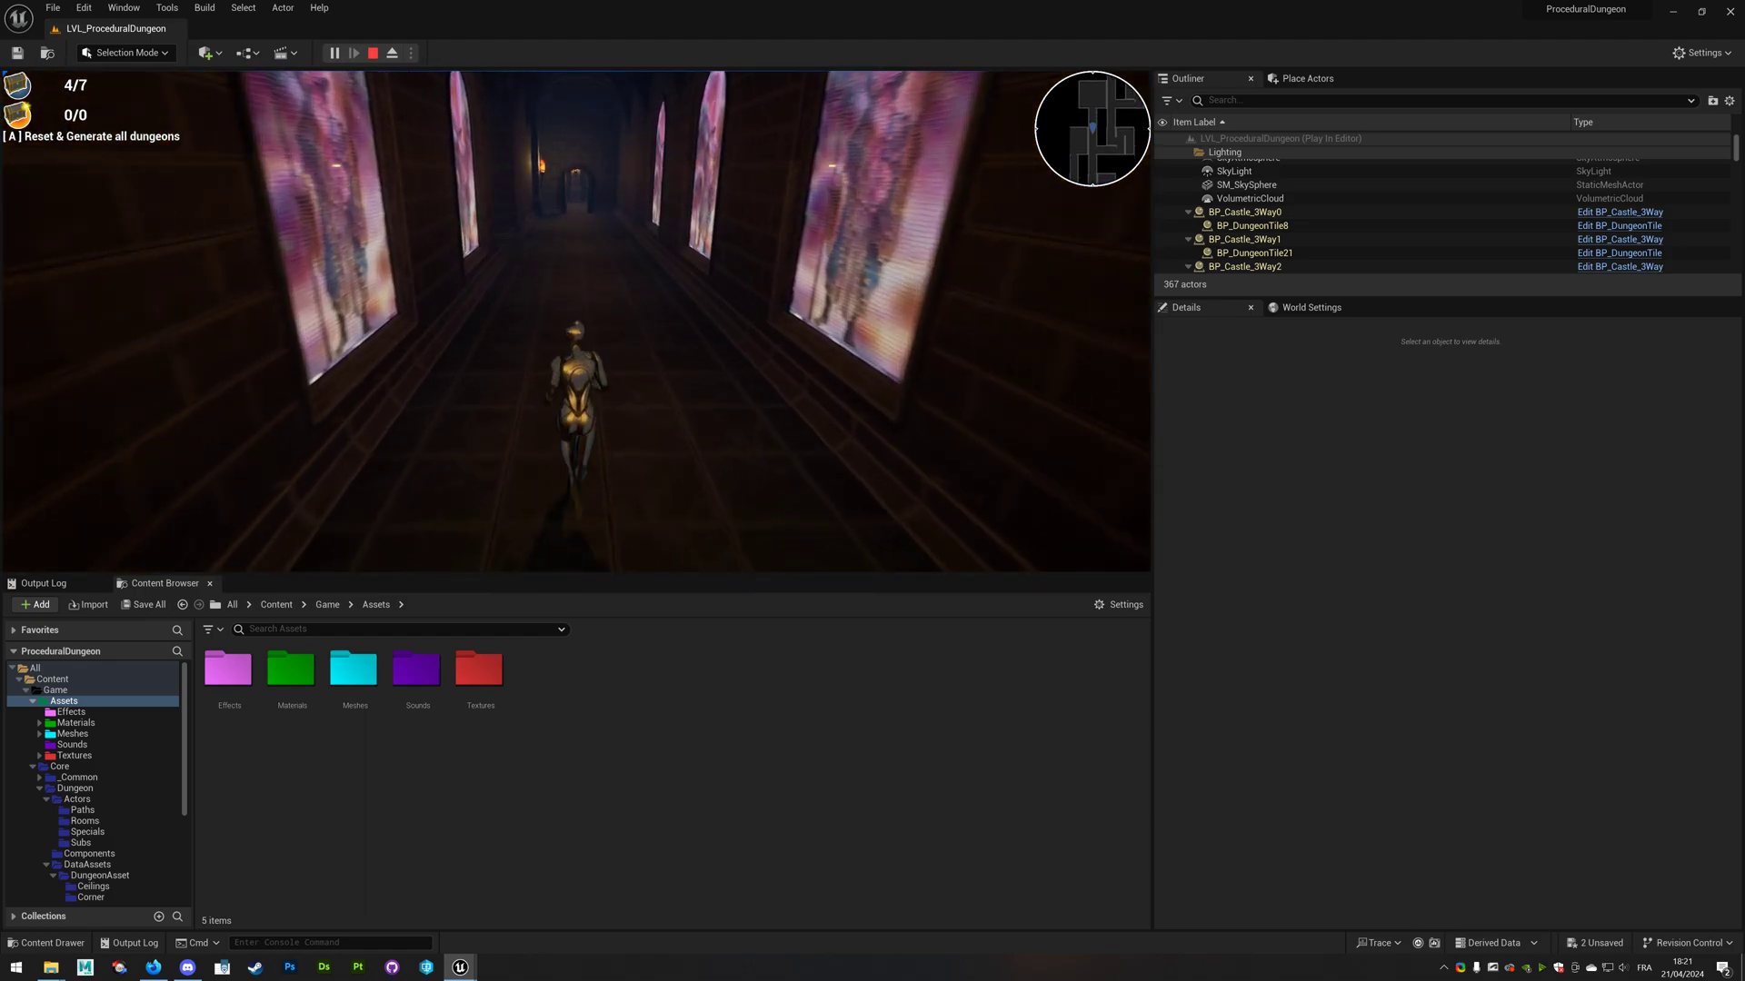
{"action": "key", "text": "w"}
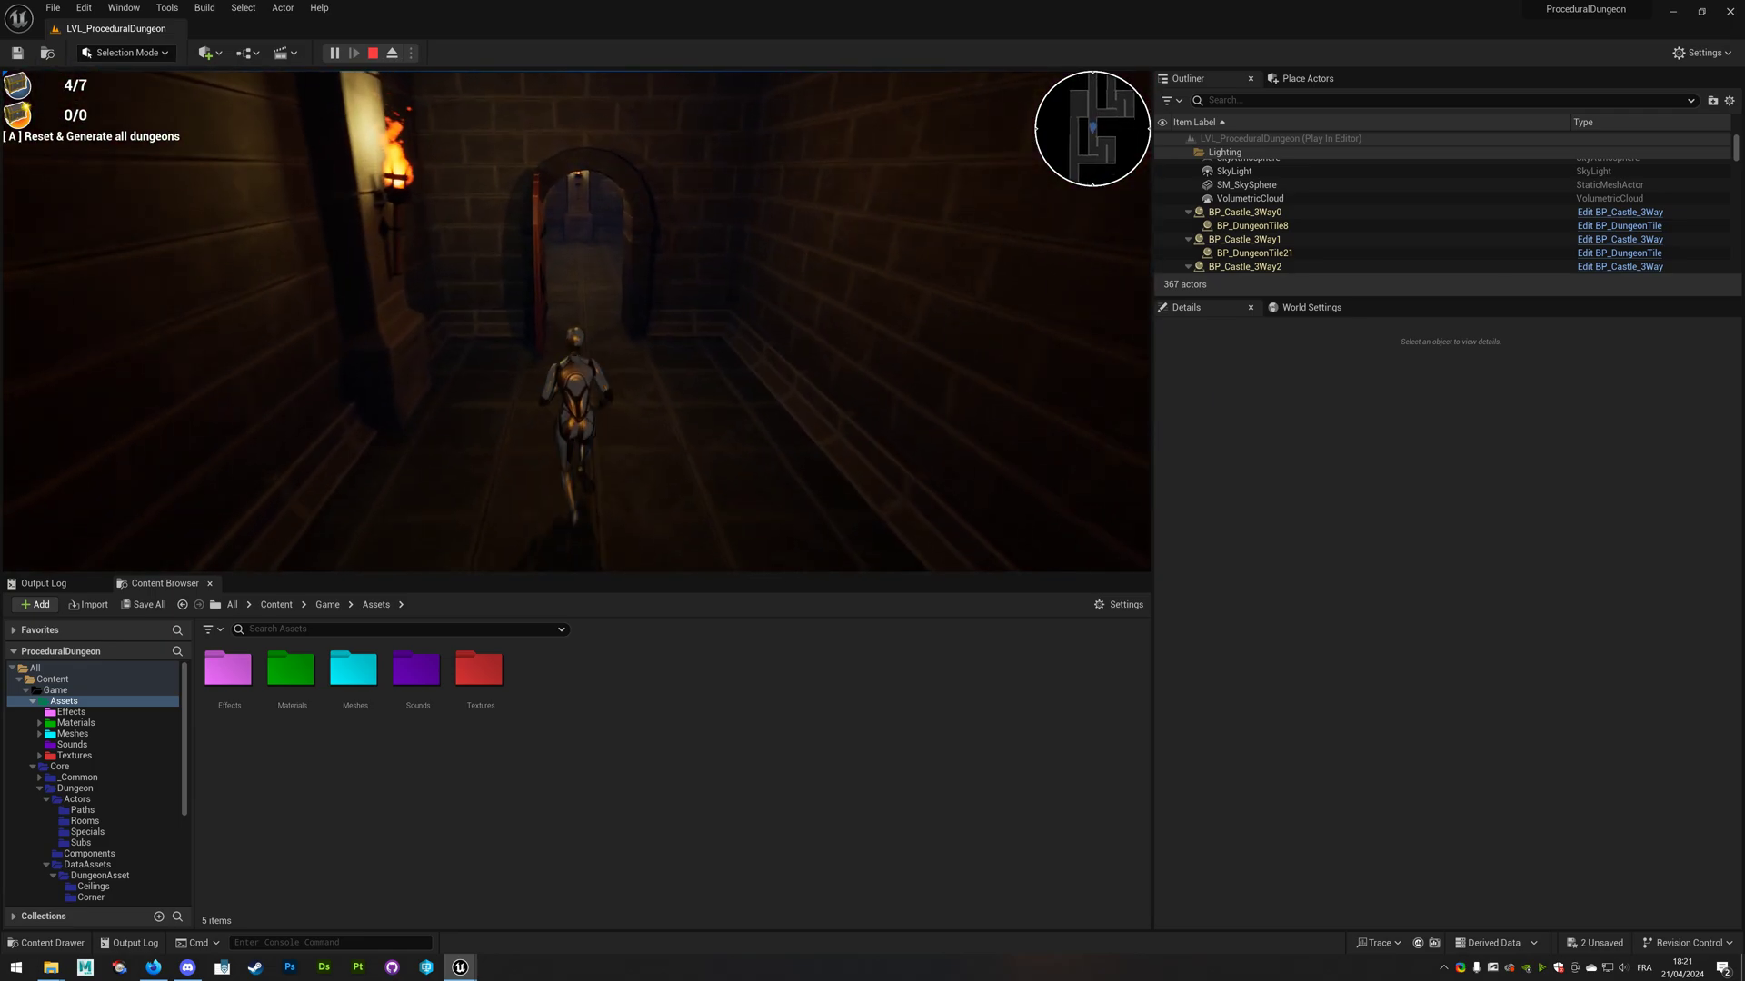
{"action": "key", "text": "w"}
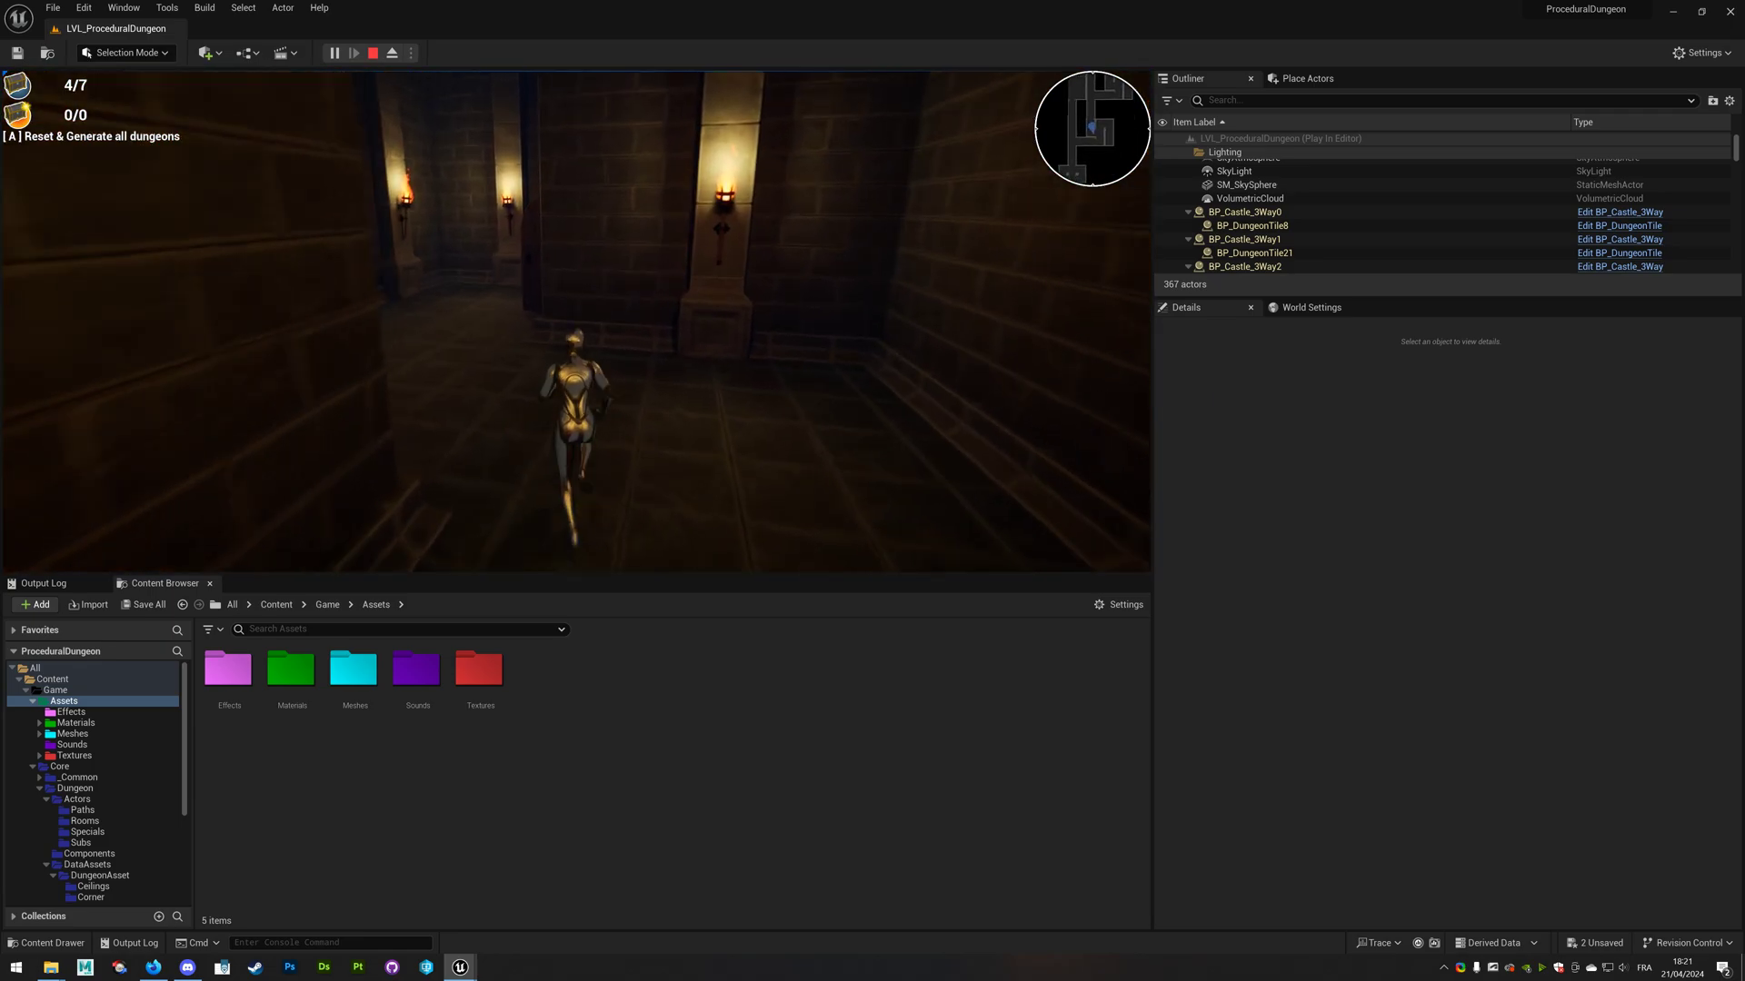
{"action": "key", "text": "w"}
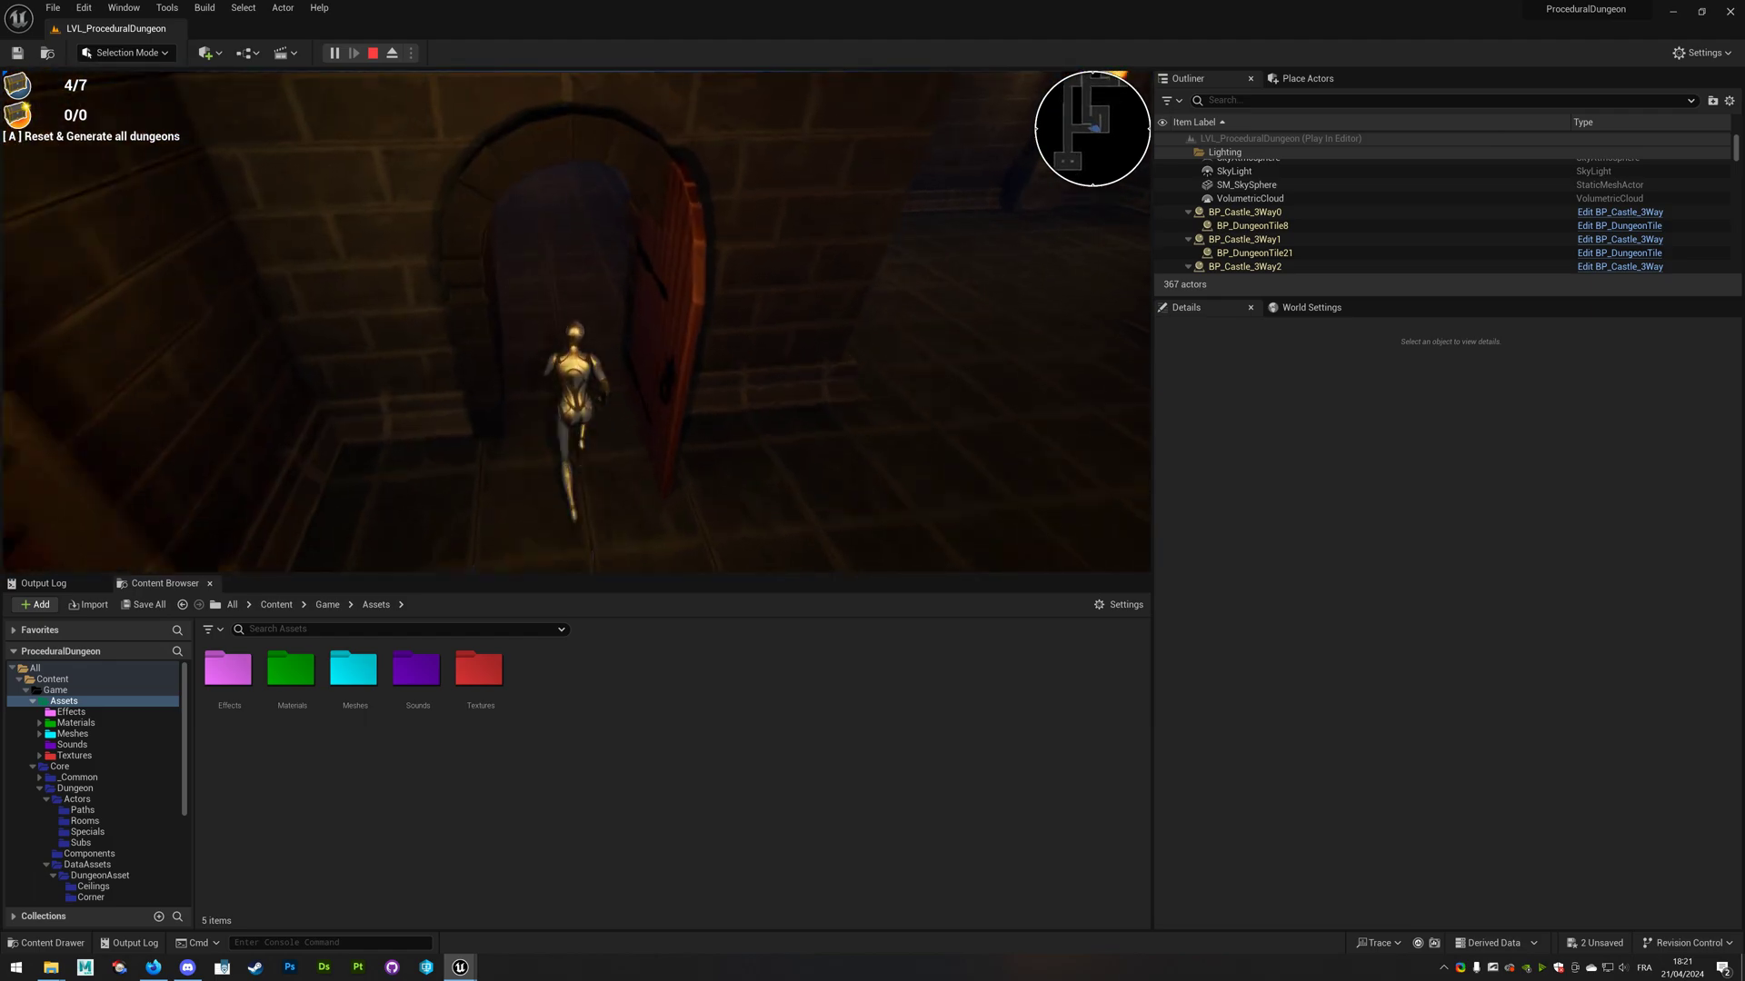
{"action": "key", "text": "w"}
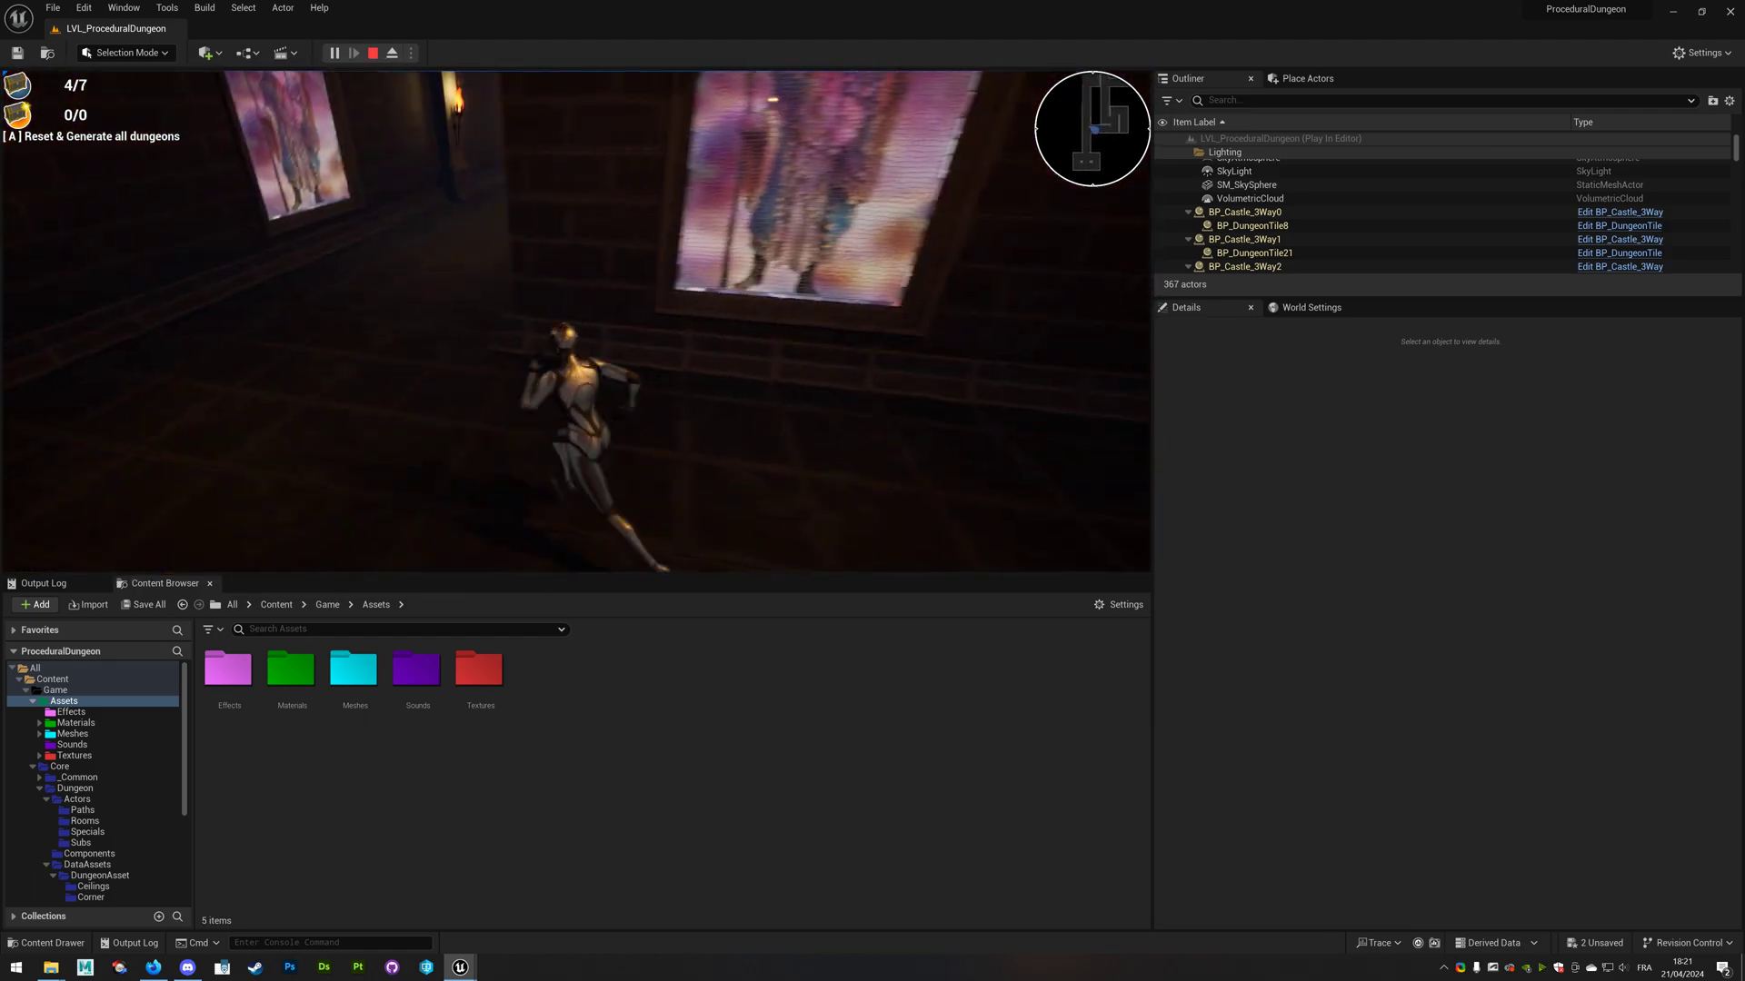
{"action": "key", "text": "w"}
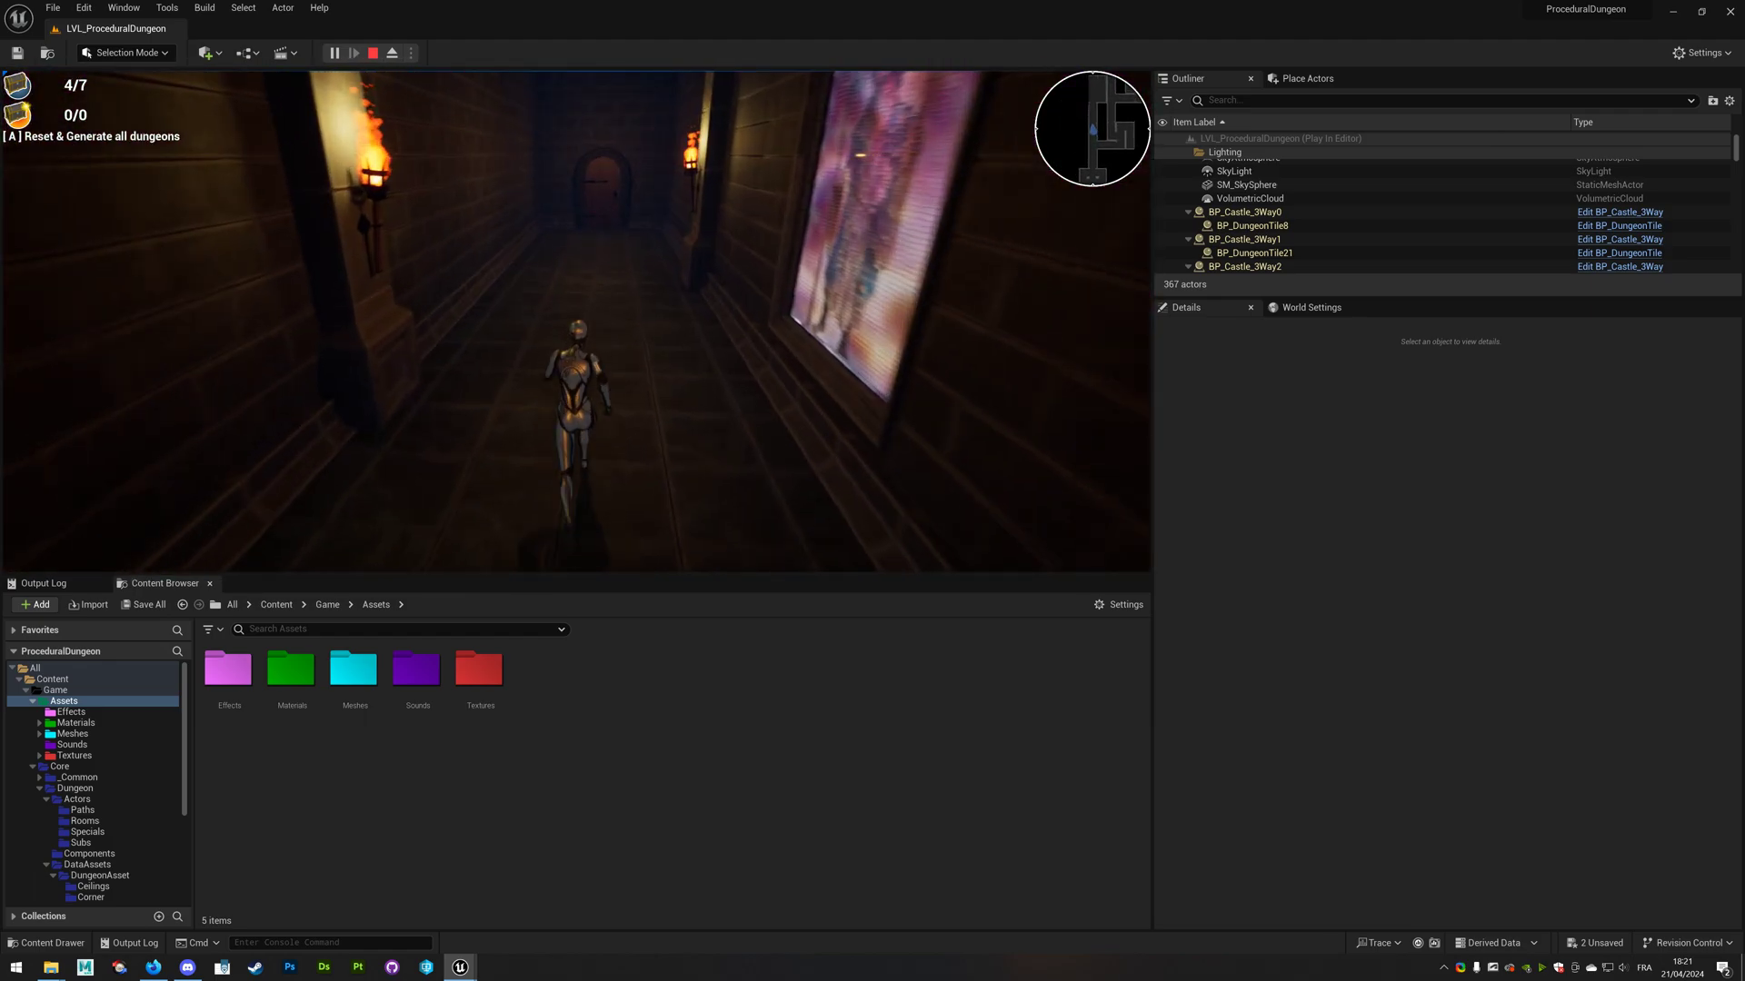
{"action": "key", "text": "w"}
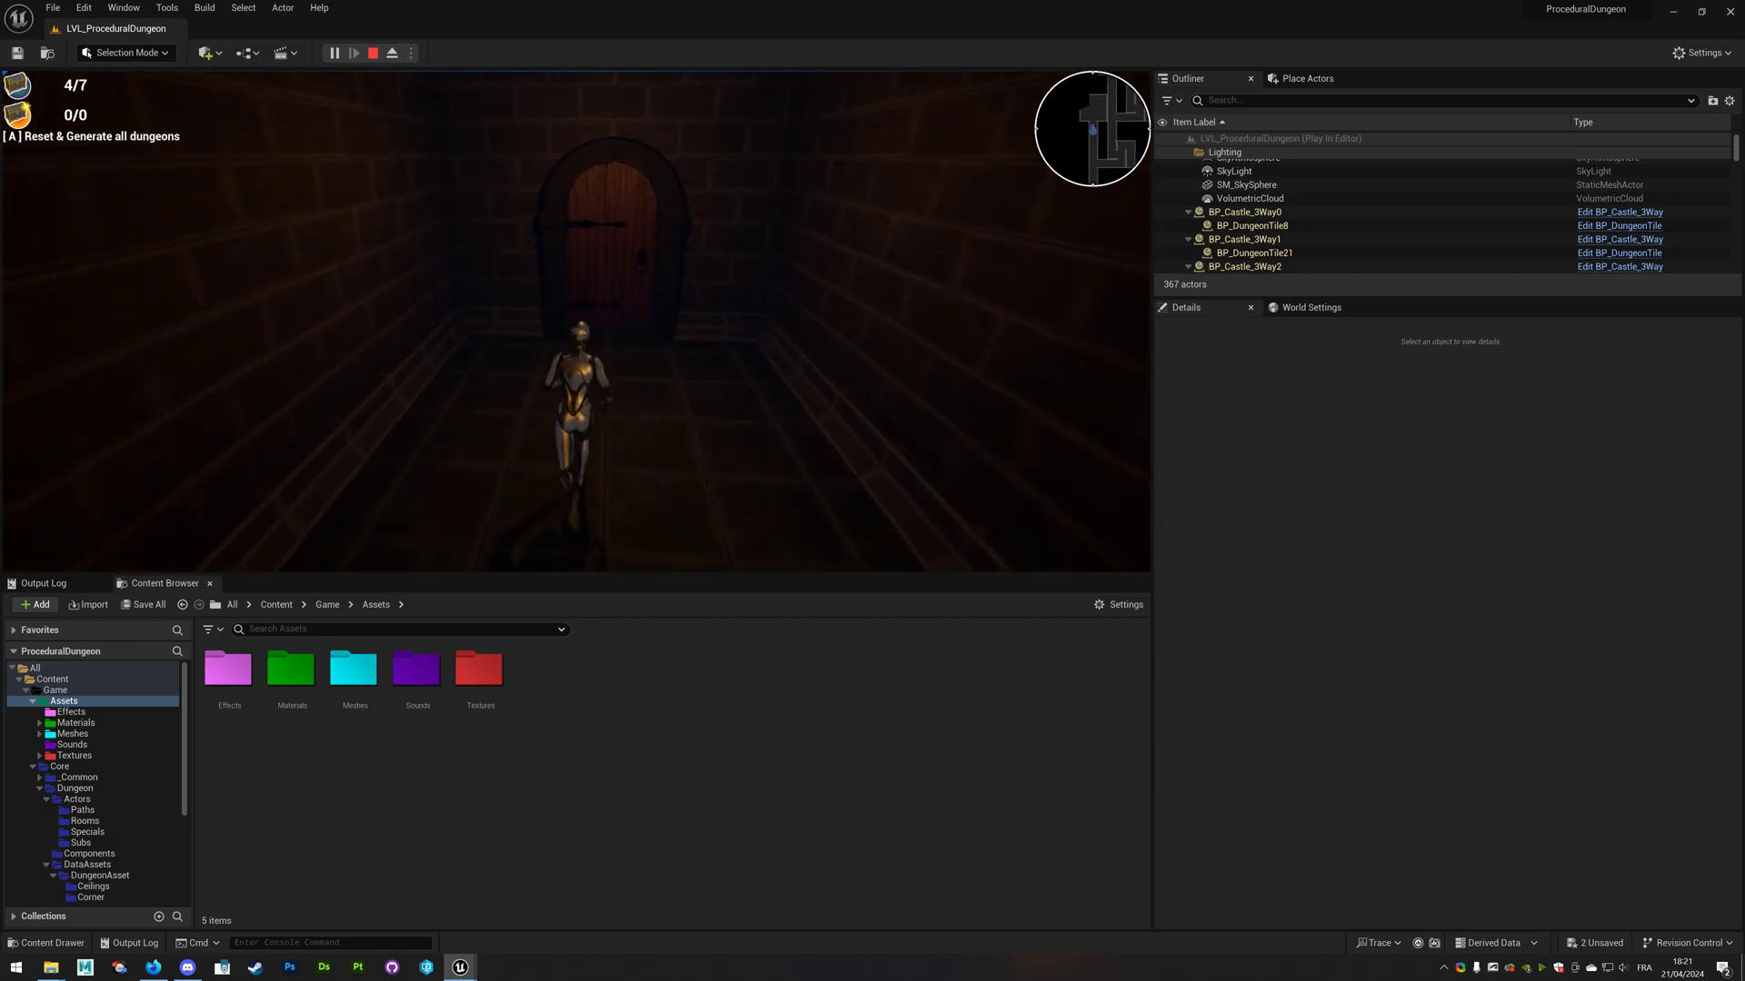
{"action": "key", "text": "w"}
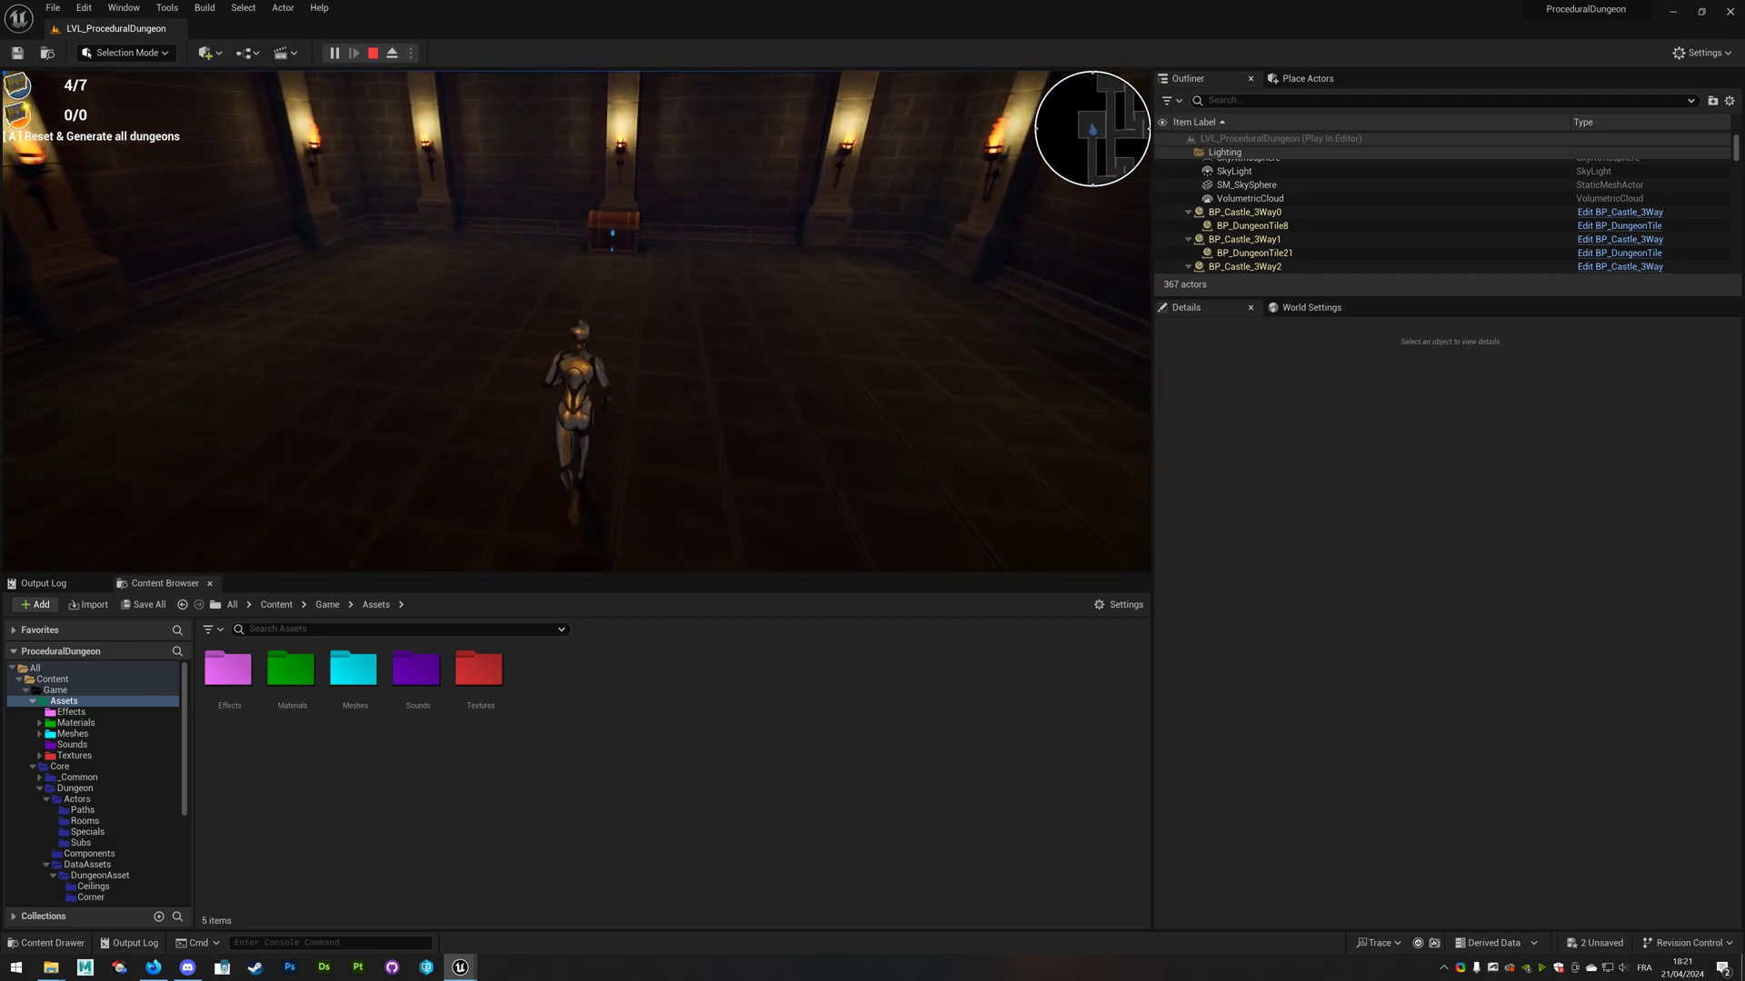
{"action": "key", "text": "w"}
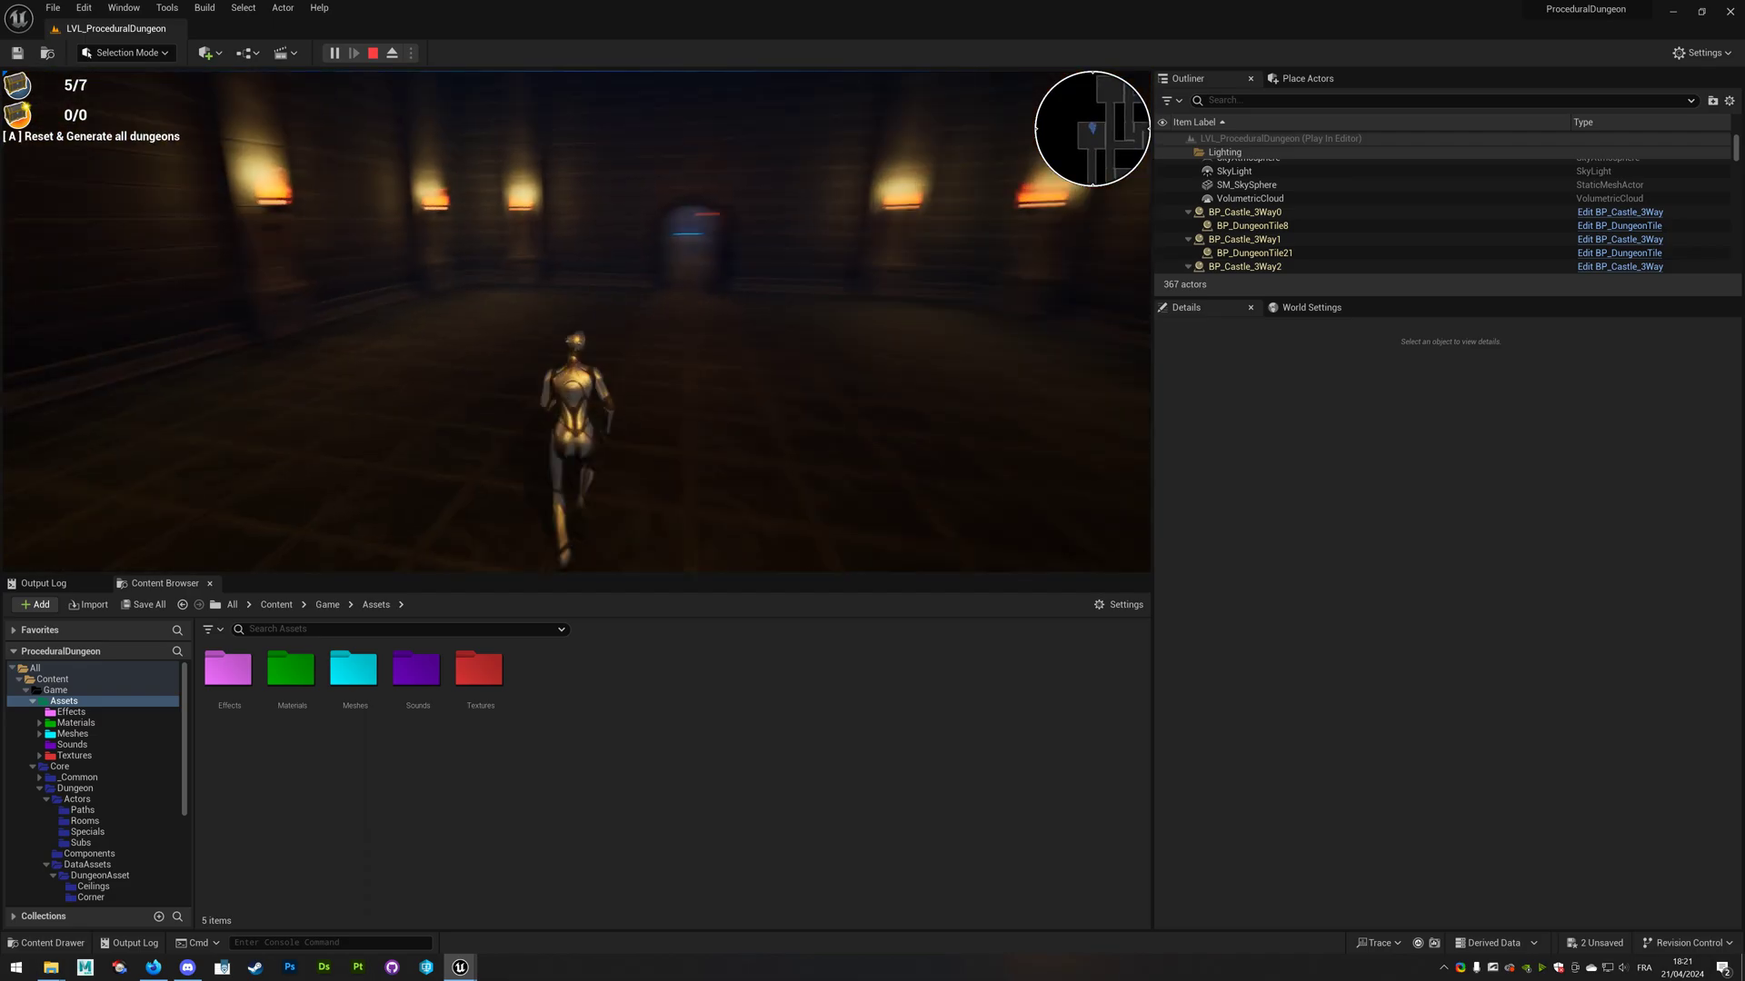
Run down the torch-lit corridor past the stained-glass windows into the glowing exit portal
{"action": "key", "text": "w"}
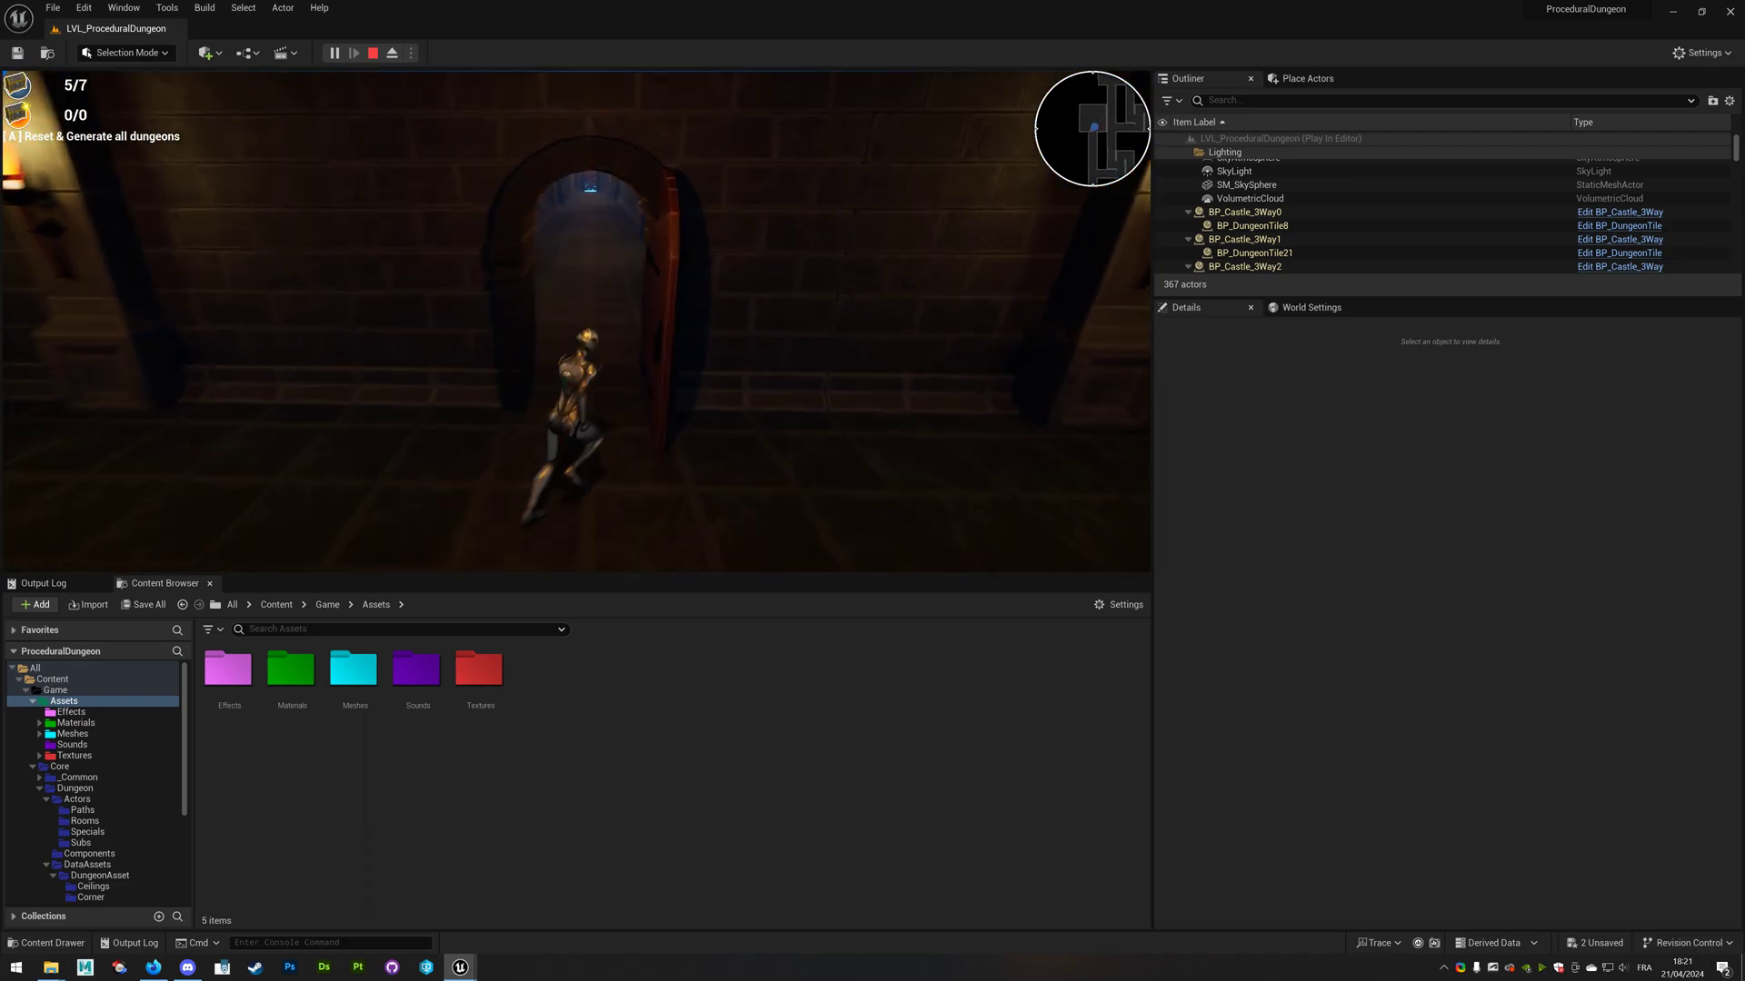
{"action": "key", "text": "w"}
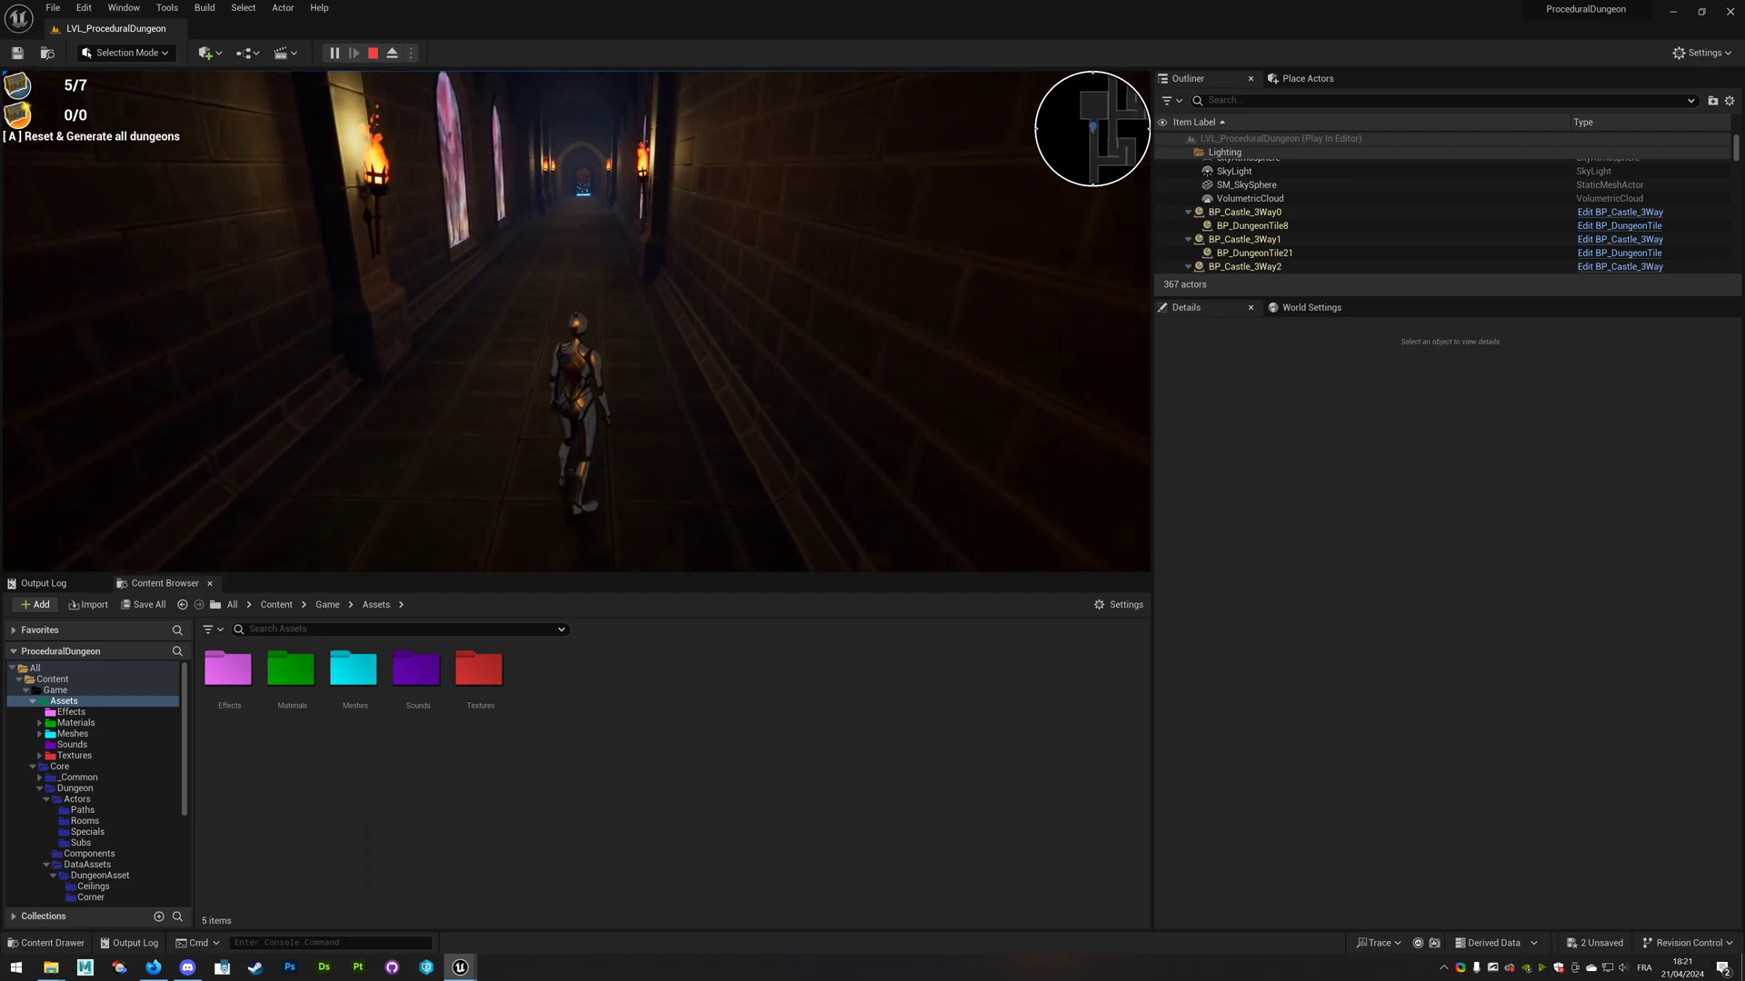
{"action": "key", "text": "w"}
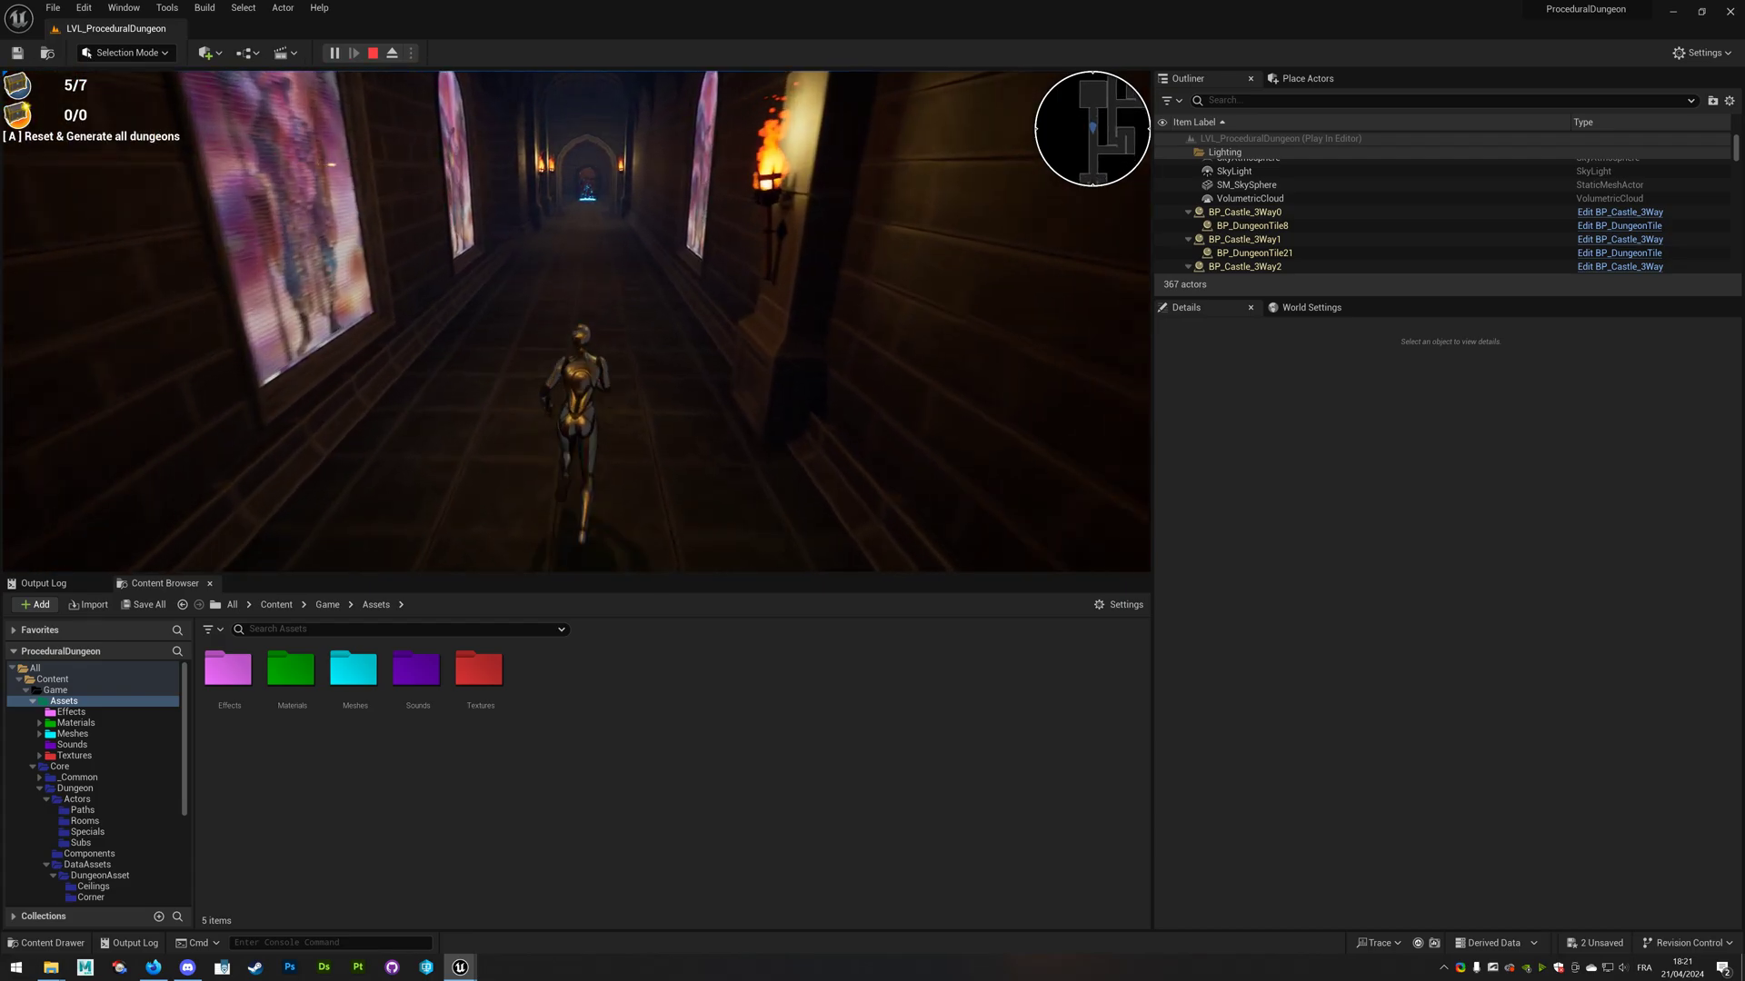
{"action": "key", "text": "w"}
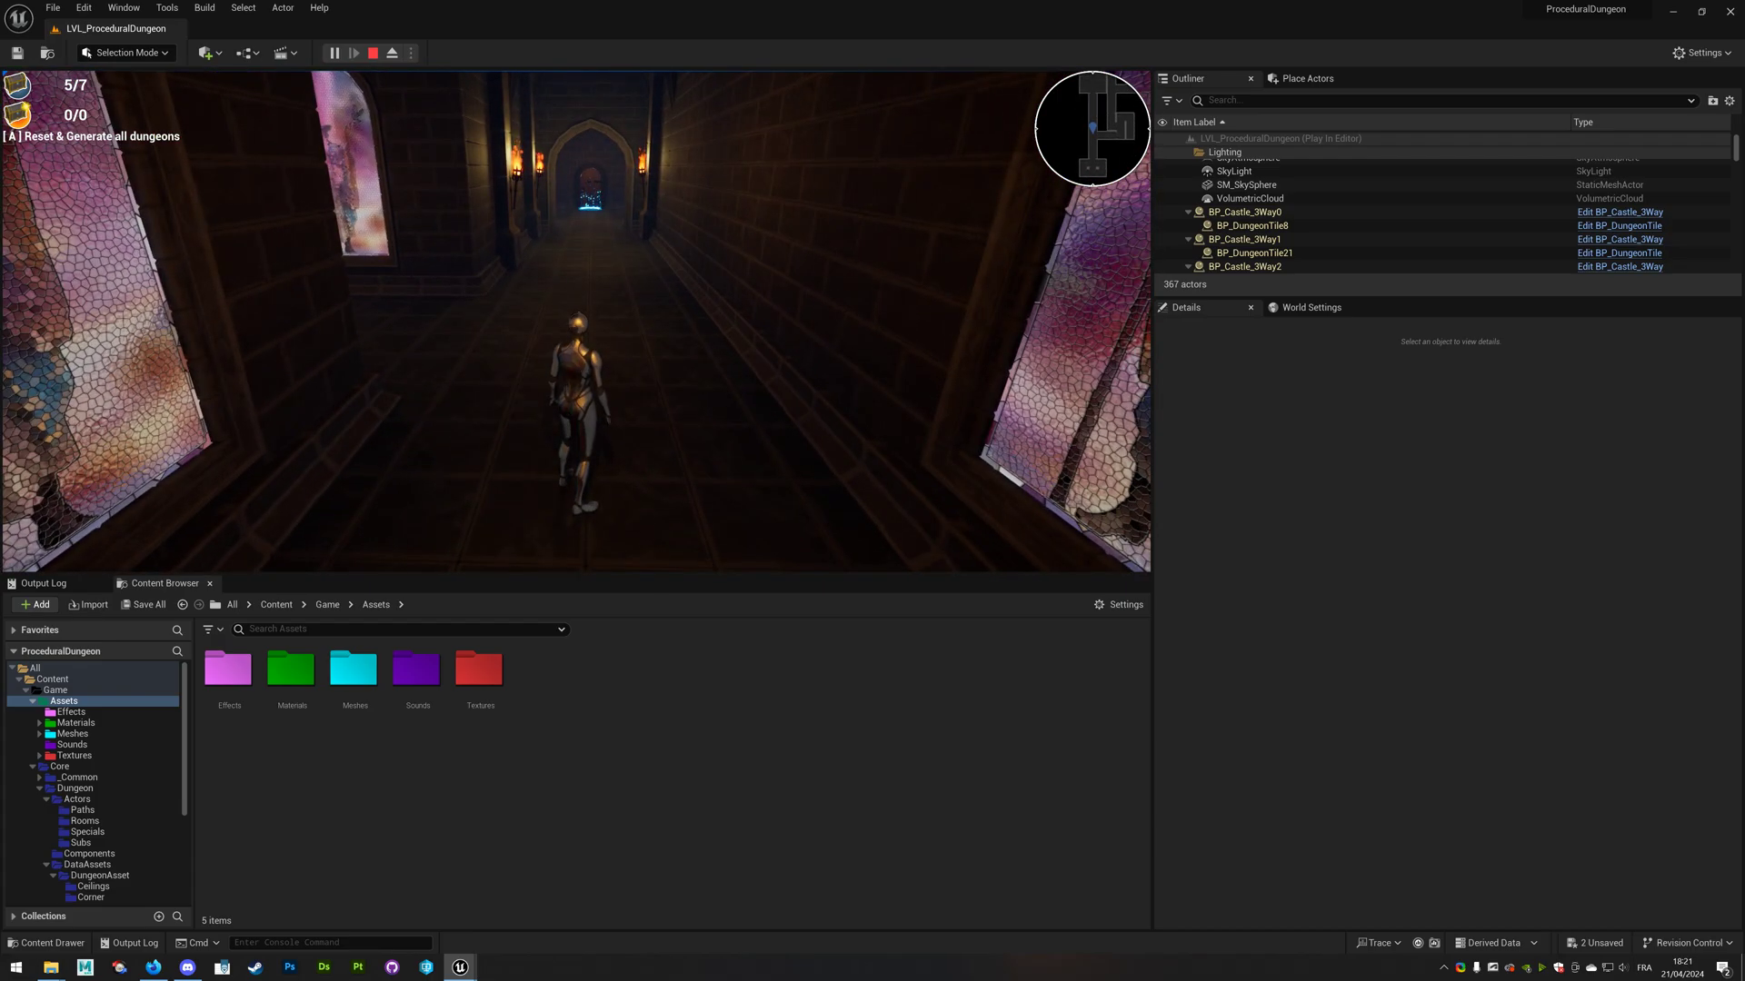
{"action": "key", "text": "w"}
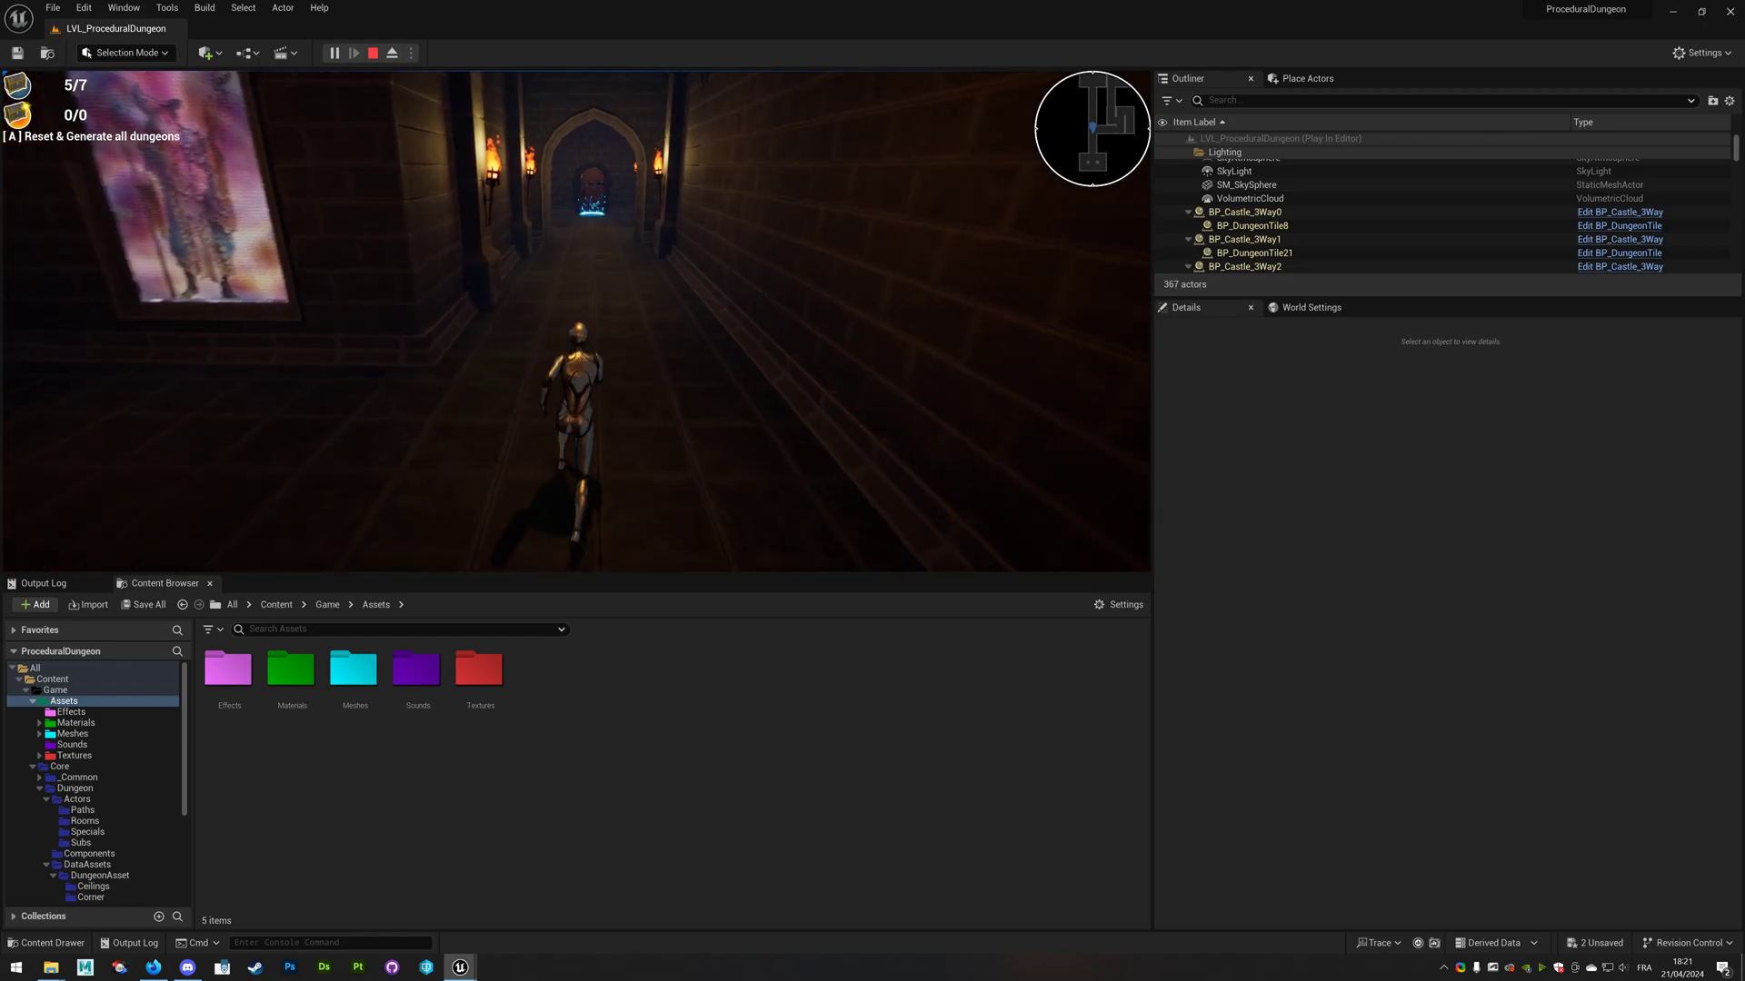
{"action": "key", "text": "w"}
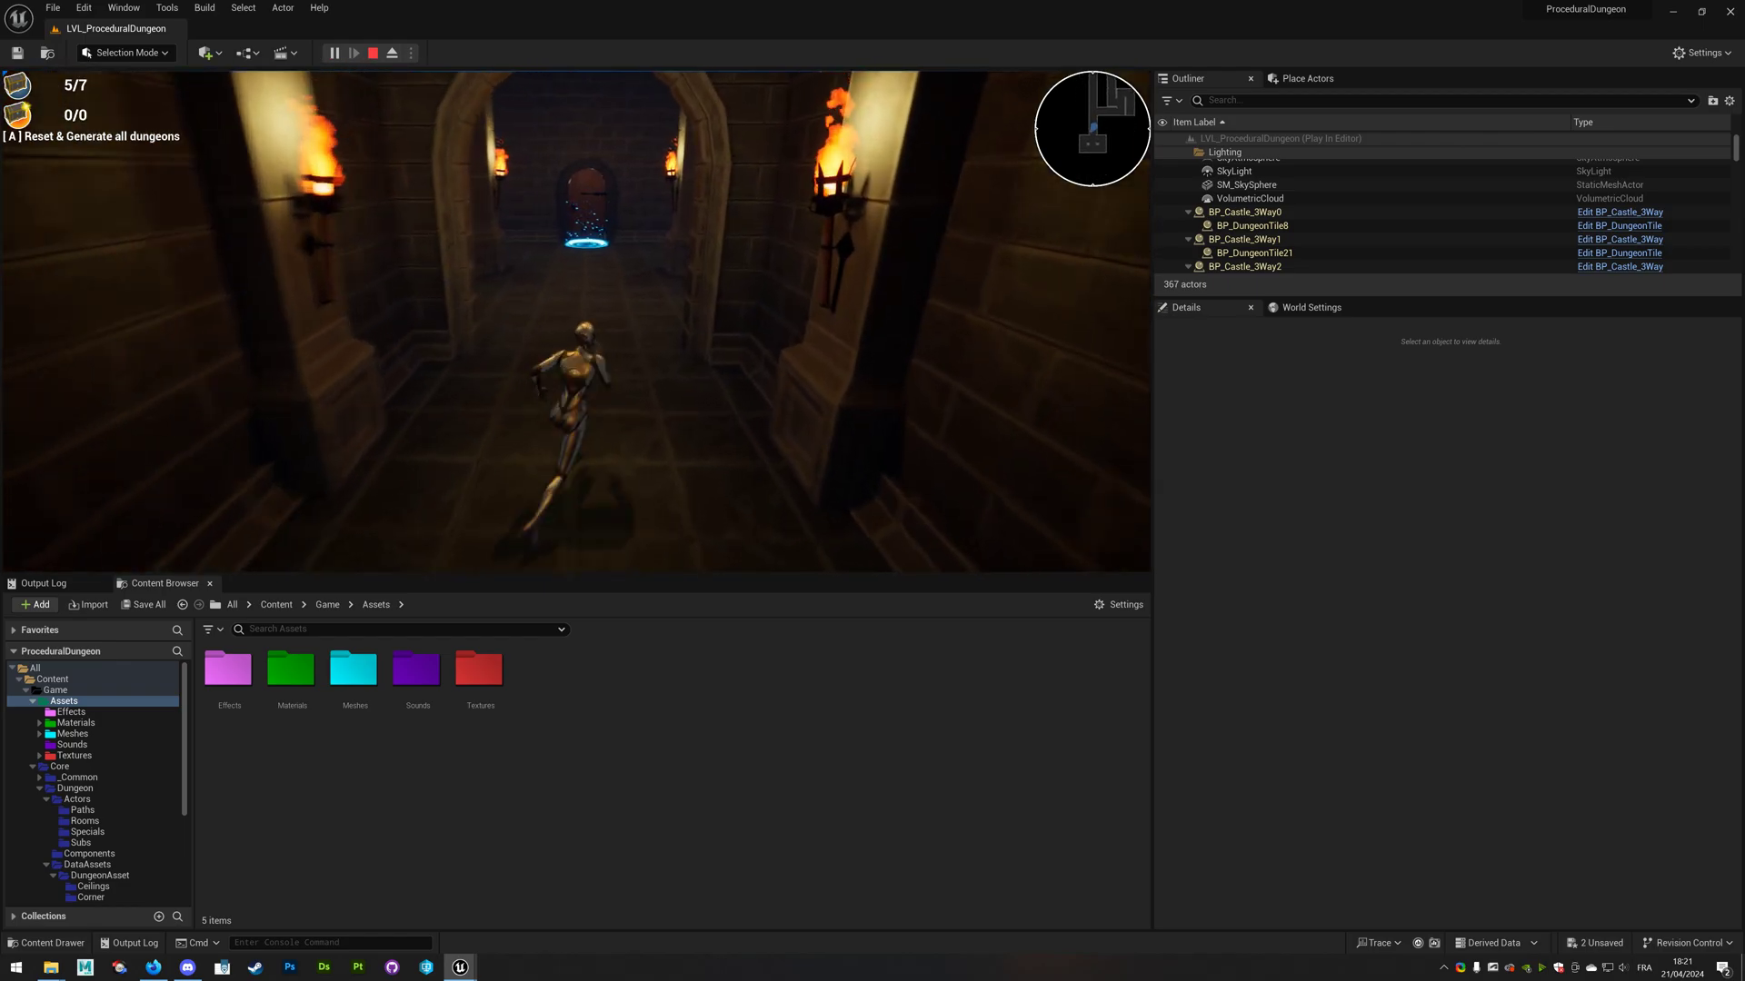
{"action": "key", "text": "w"}
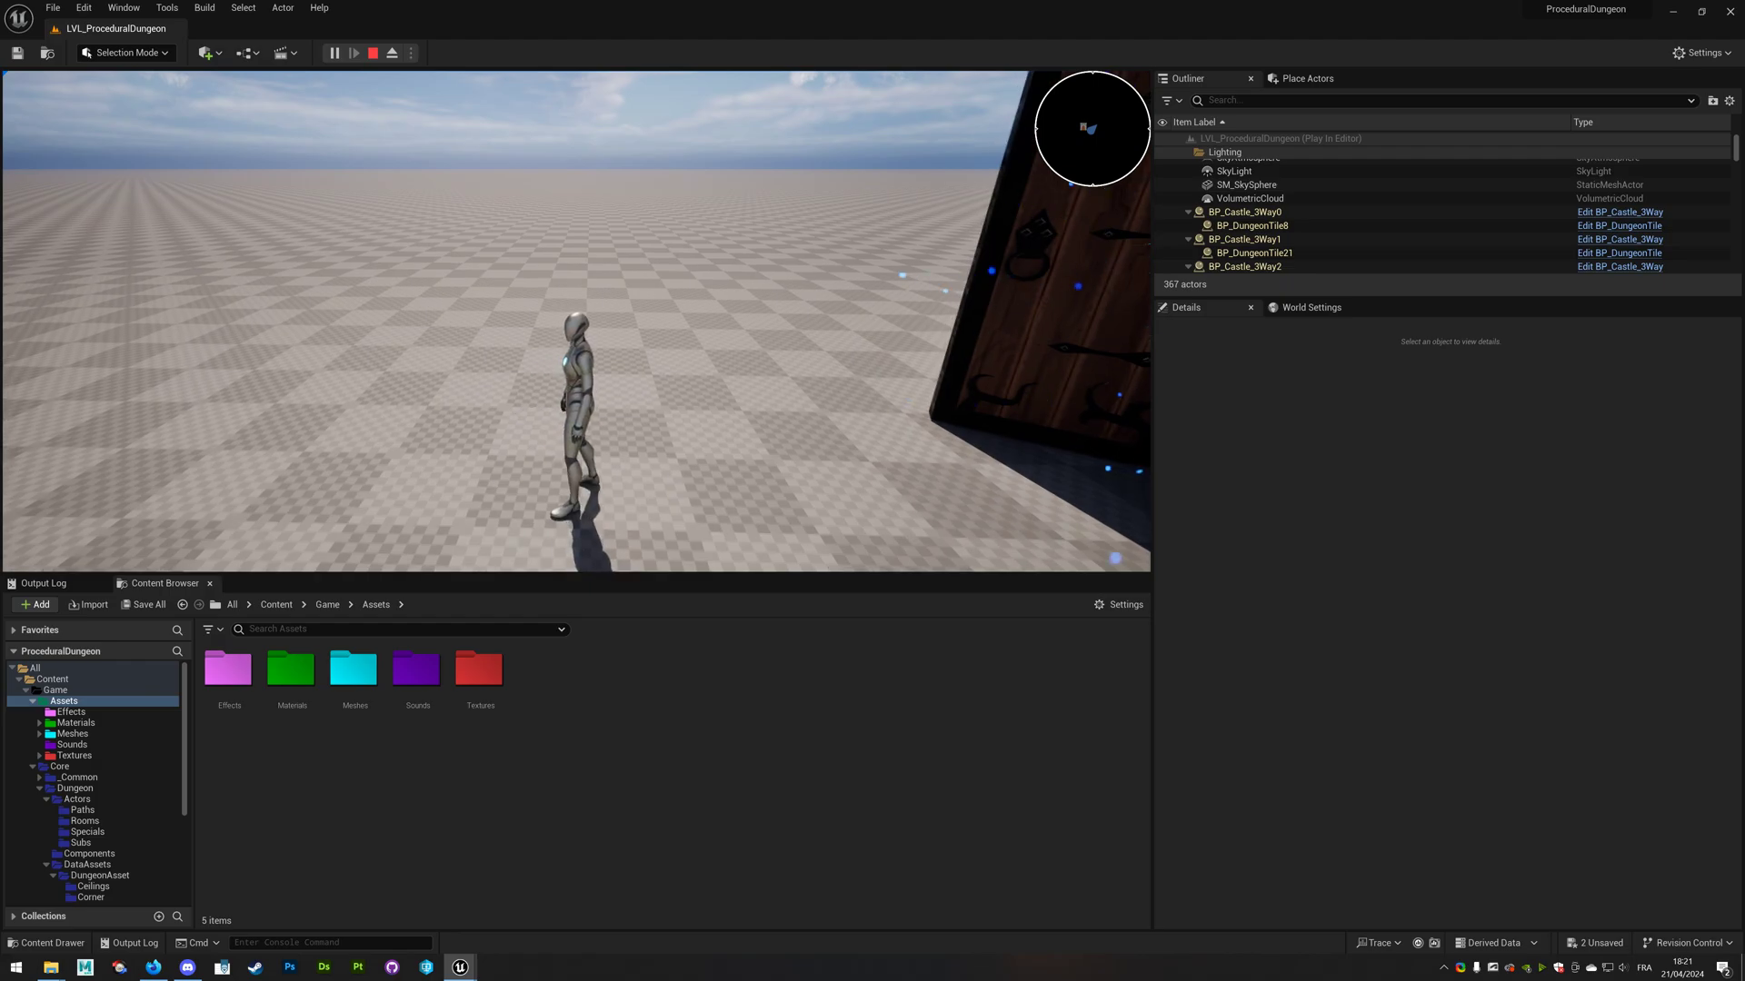
Walk forward, back and left around the portal doors, then end the play session
{"action": "key", "text": "w"}
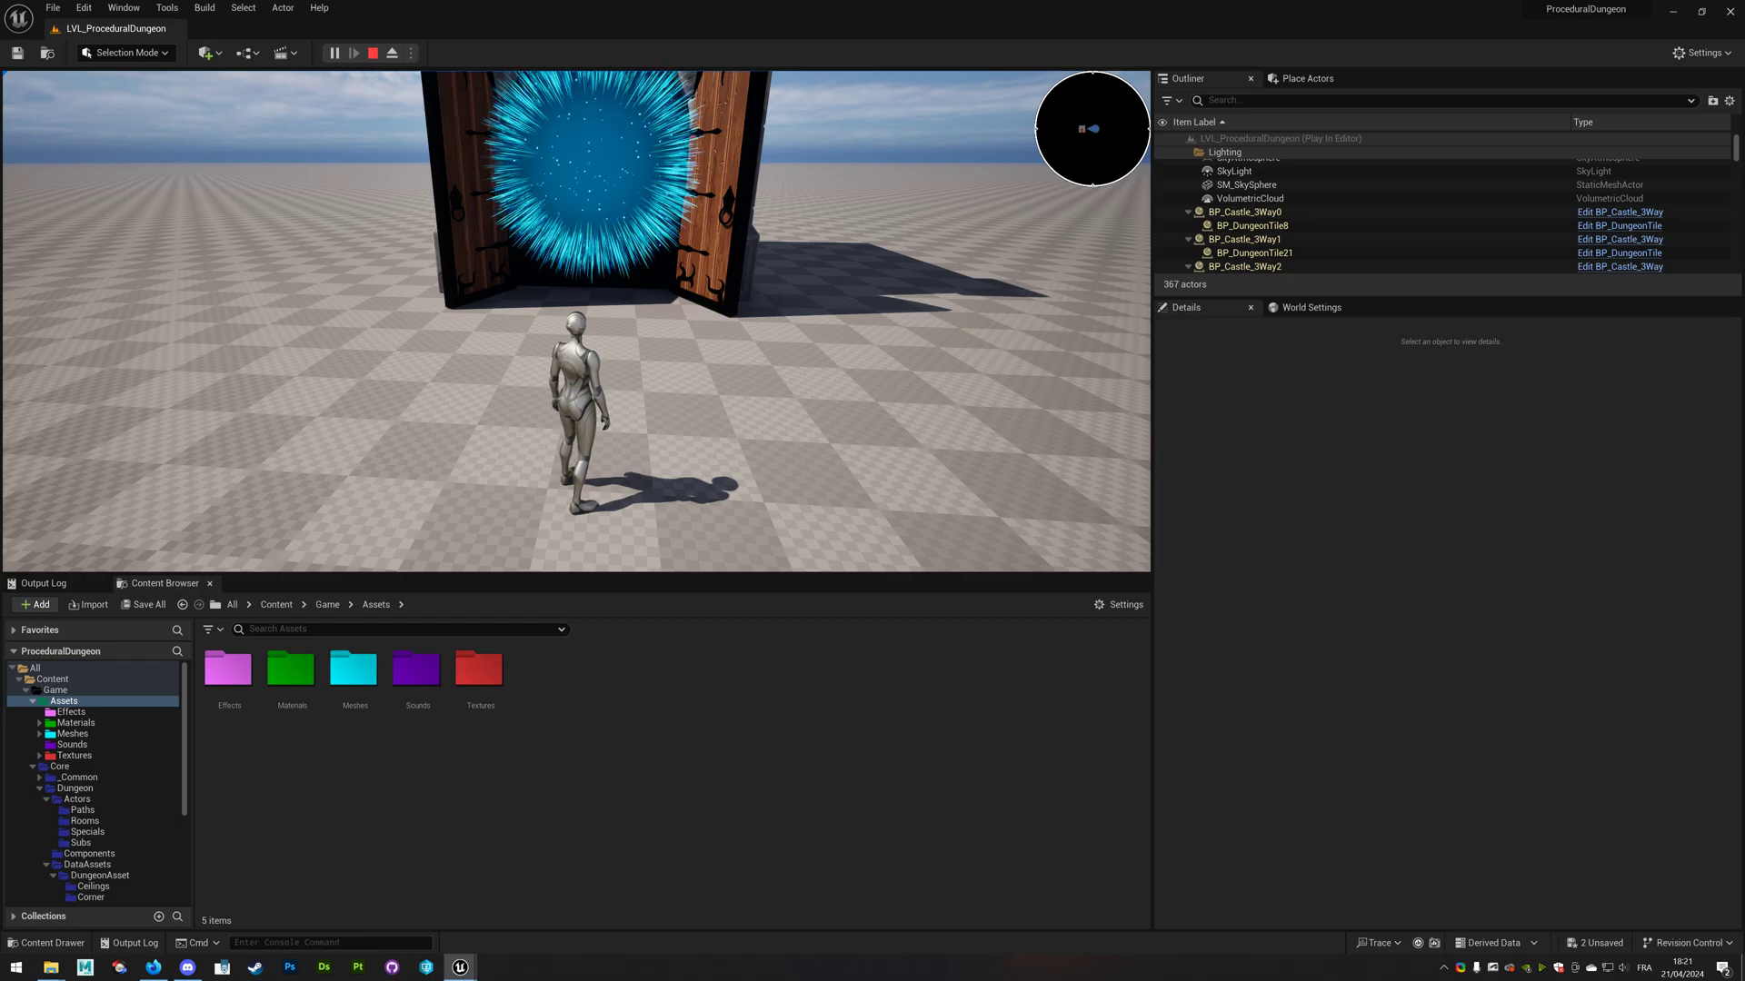
{"action": "key", "text": "s"}
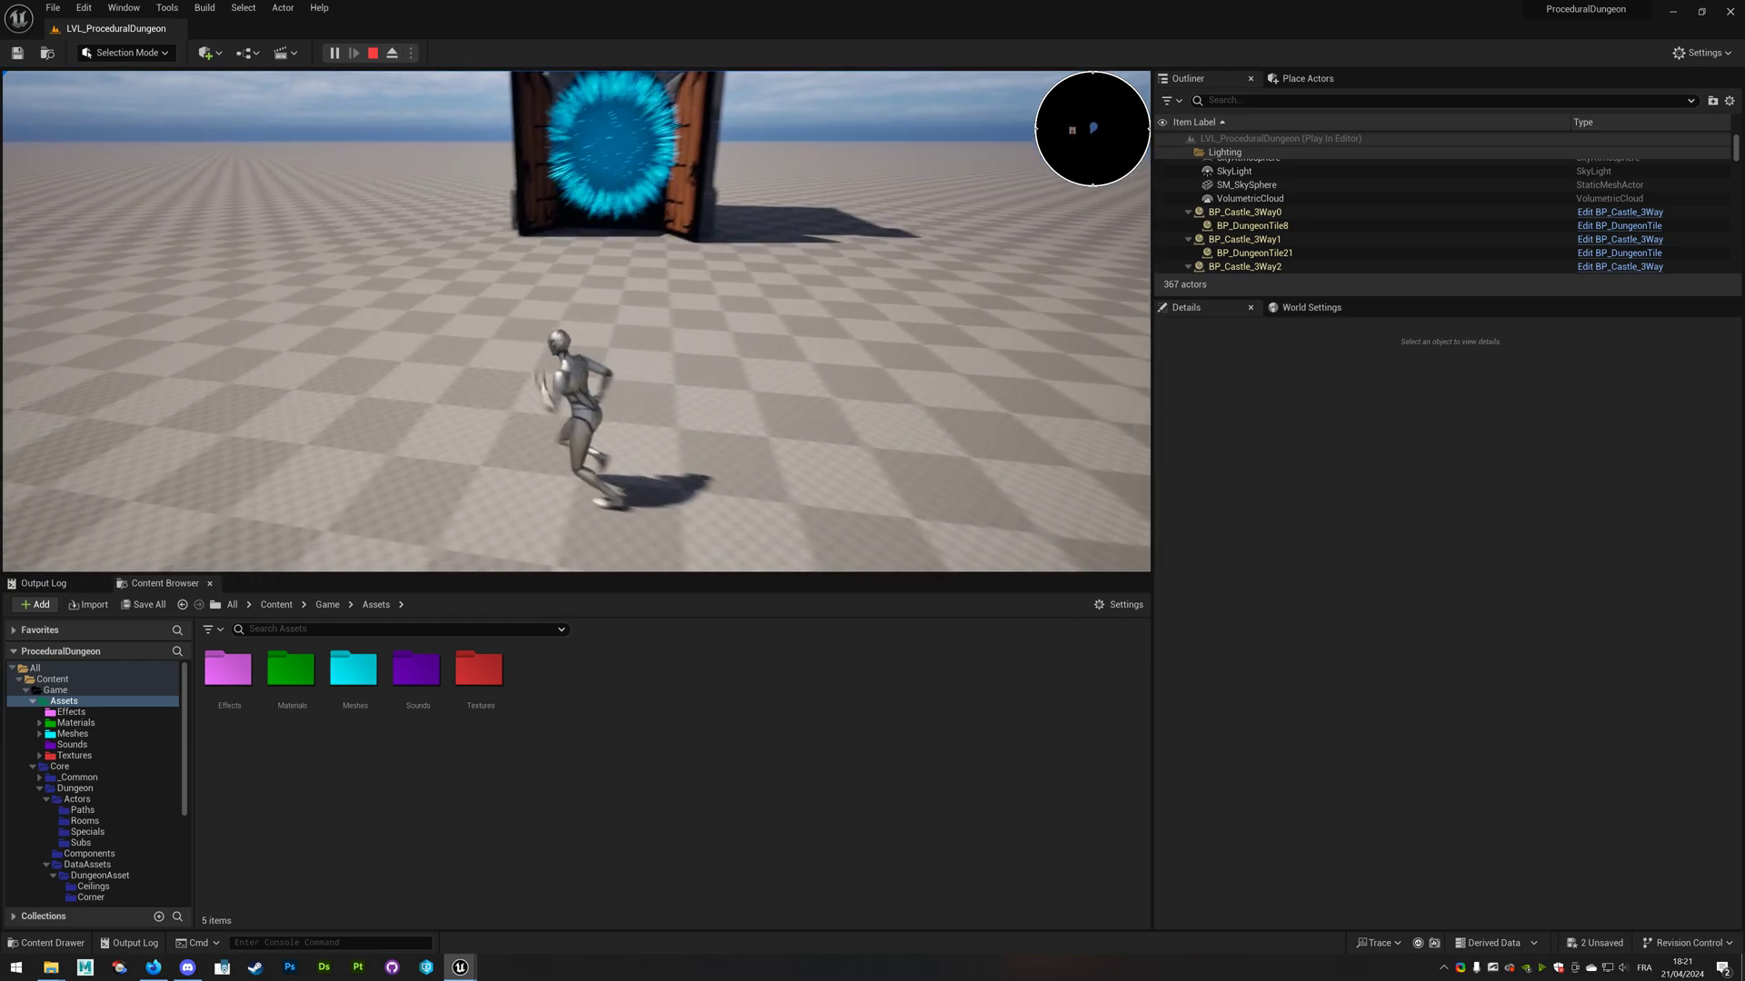
{"action": "key", "text": "w"}
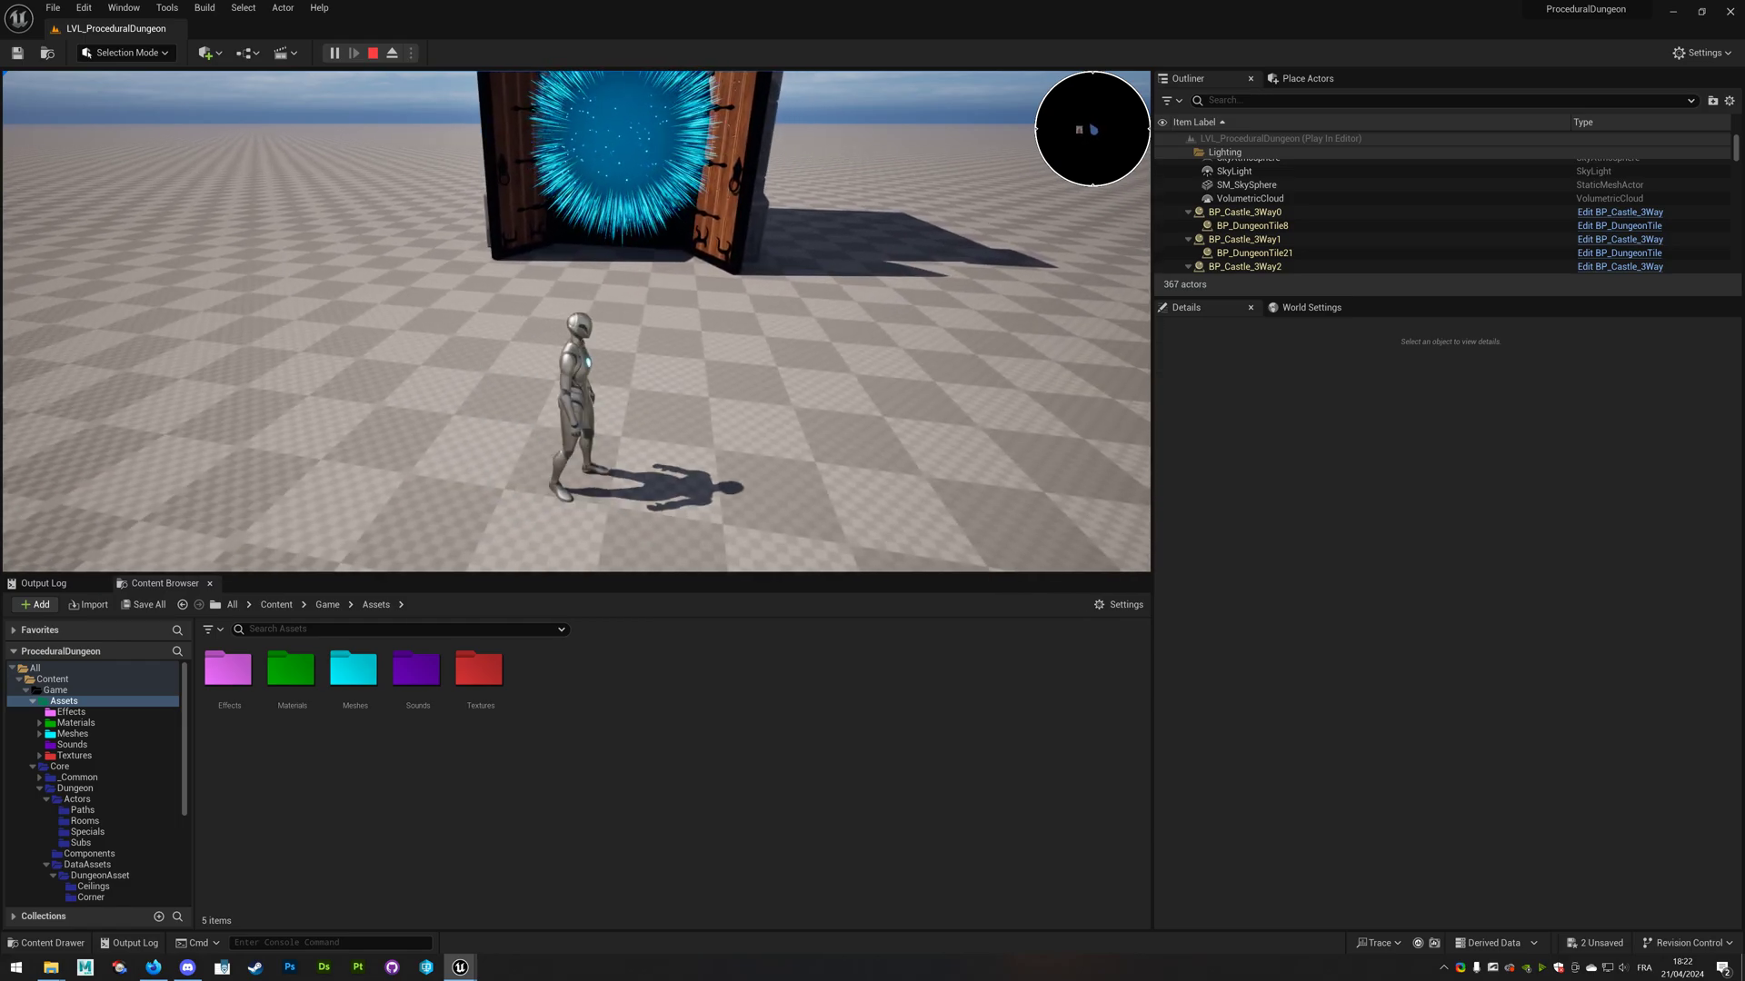
{"action": "key", "text": "a"}
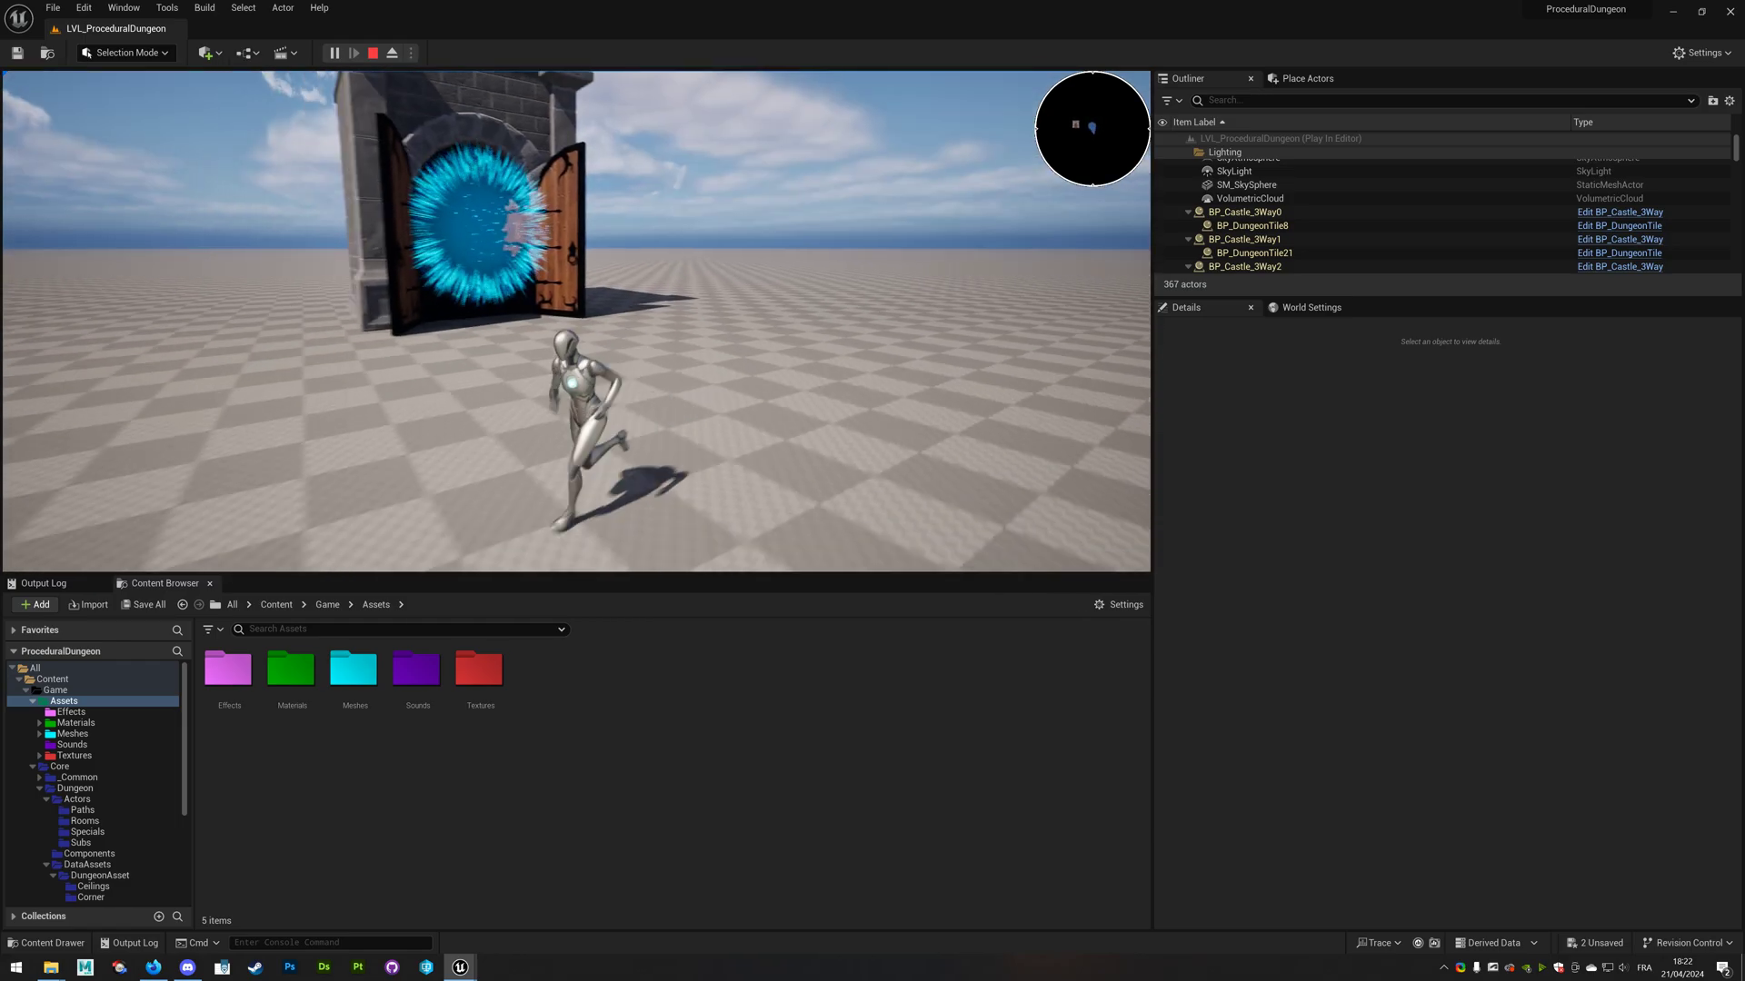
{"action": "key", "text": "Escape"}
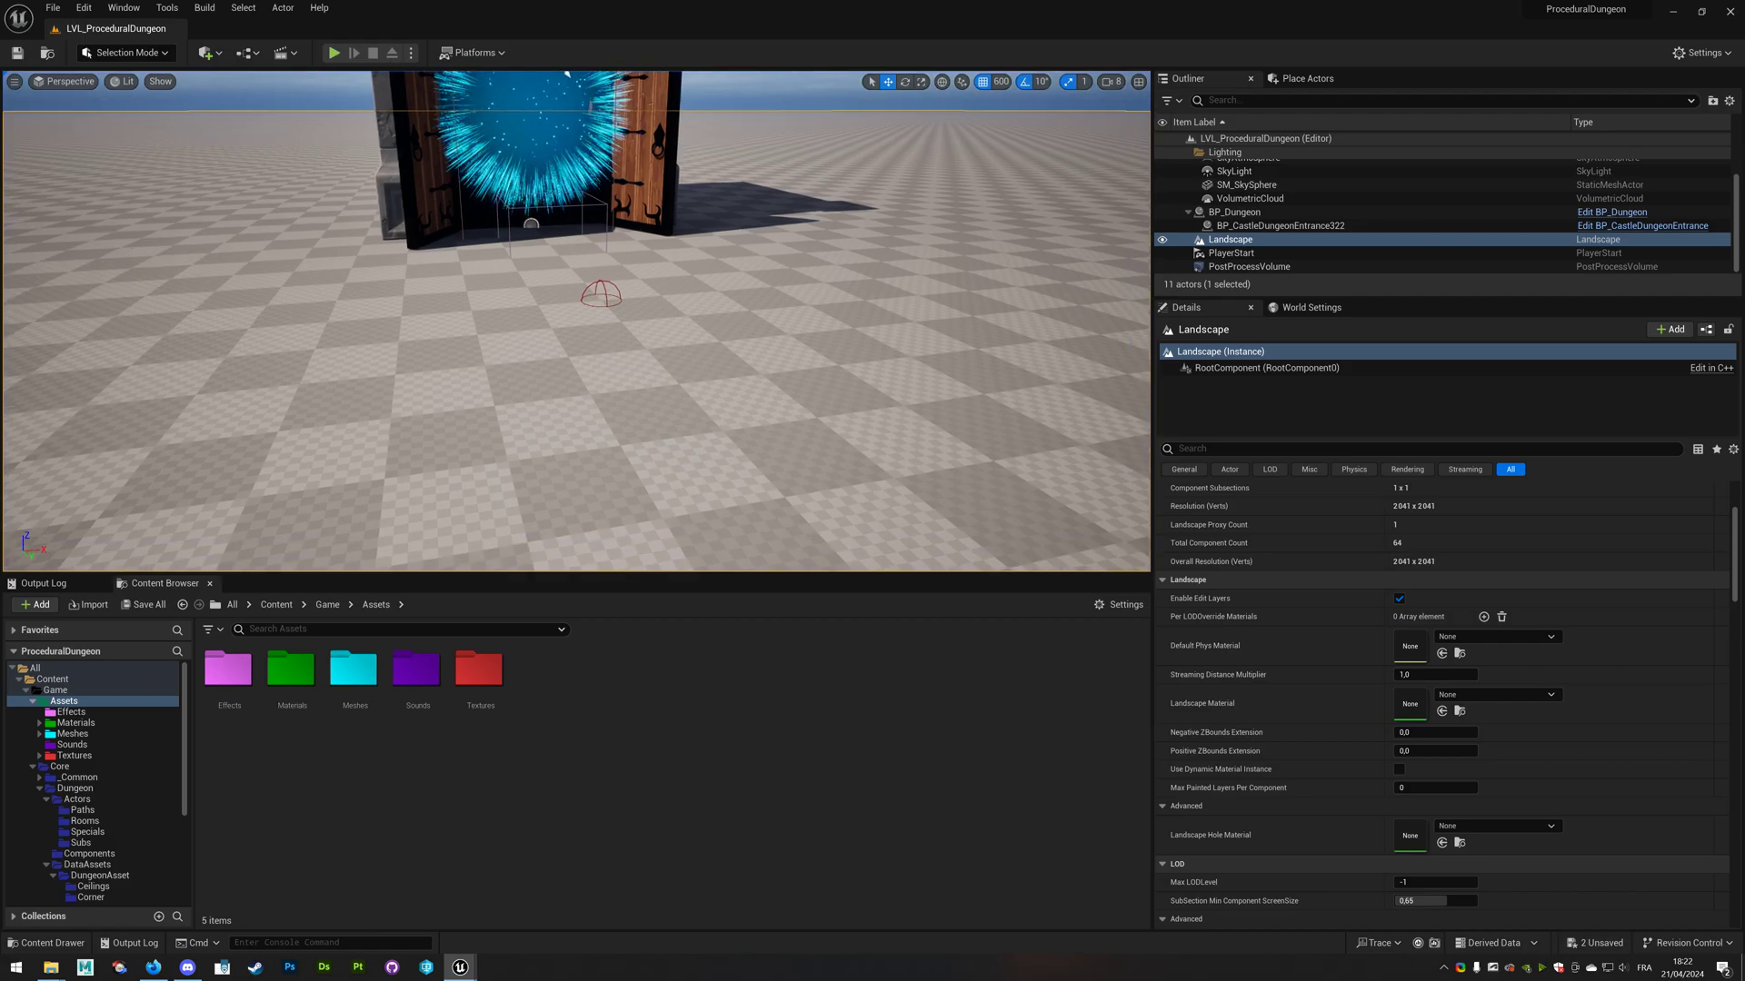
Fly to the castle entrance and select BP_Dungeon to show DungeonStyle_Castle, DA_Complex2 and -6000 offset
{"action": "right_click_drag", "start_coordinate": [606, 362], "coordinate": [592, 542]}
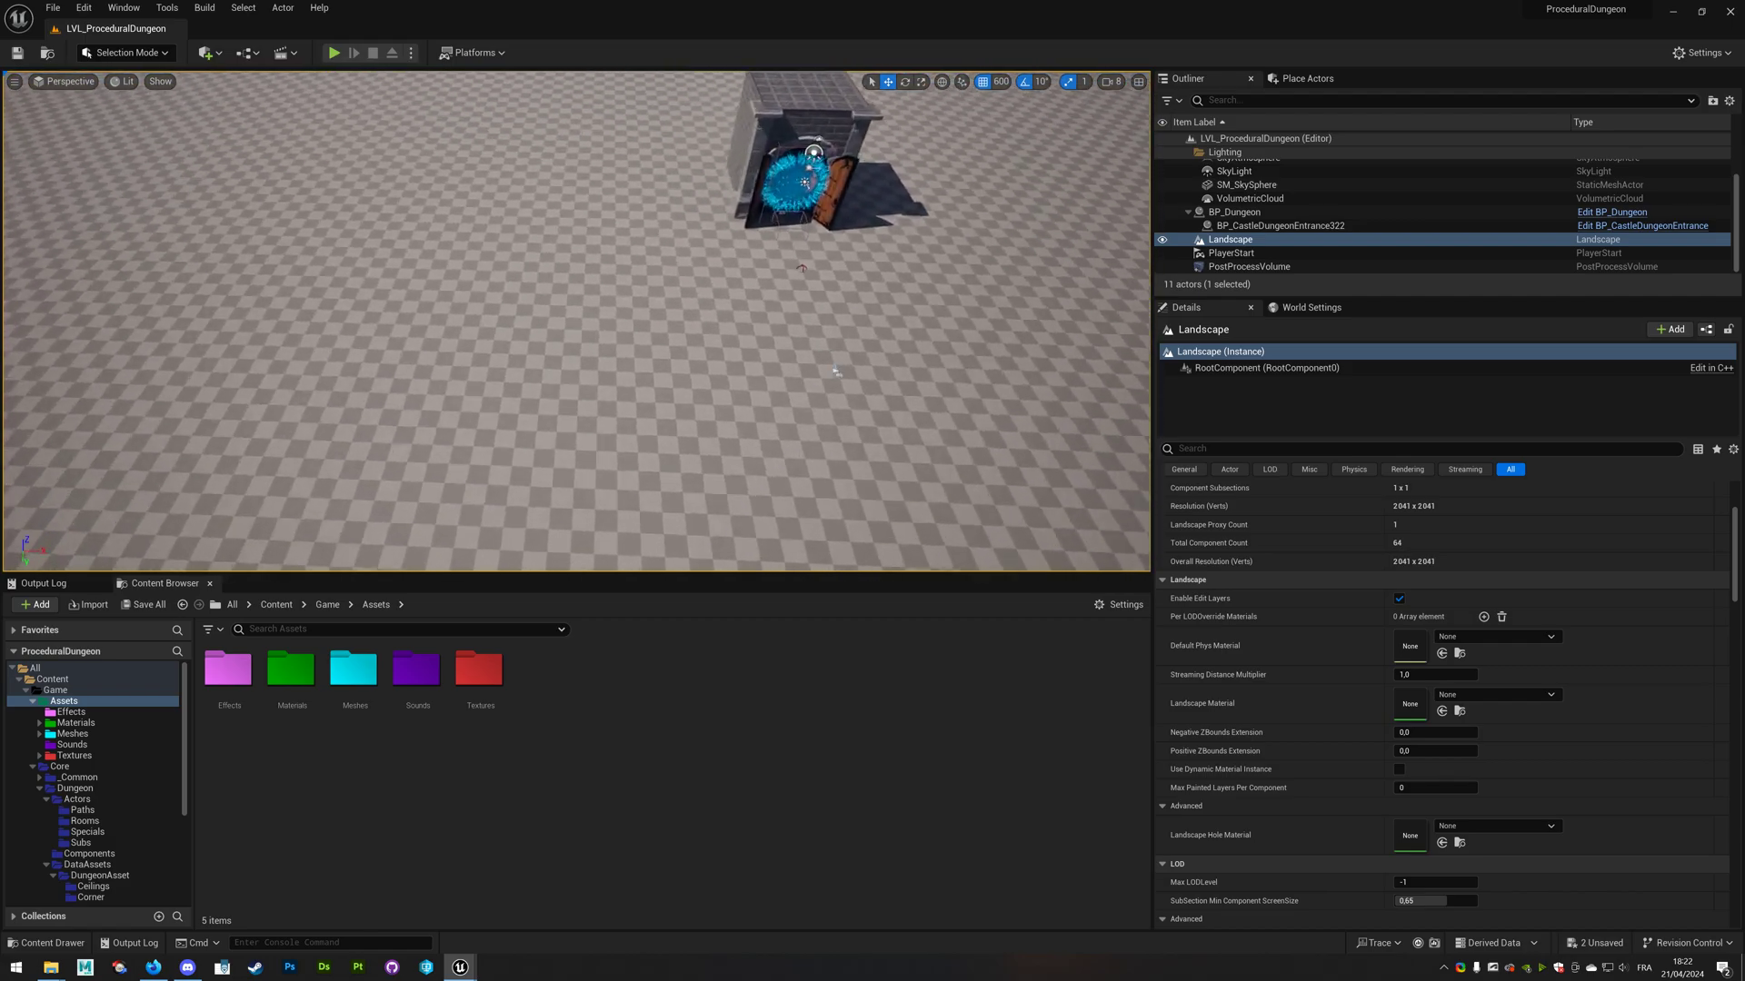
{"action": "right_click_drag", "start_coordinate": [606, 362], "coordinate": [604, 363]}
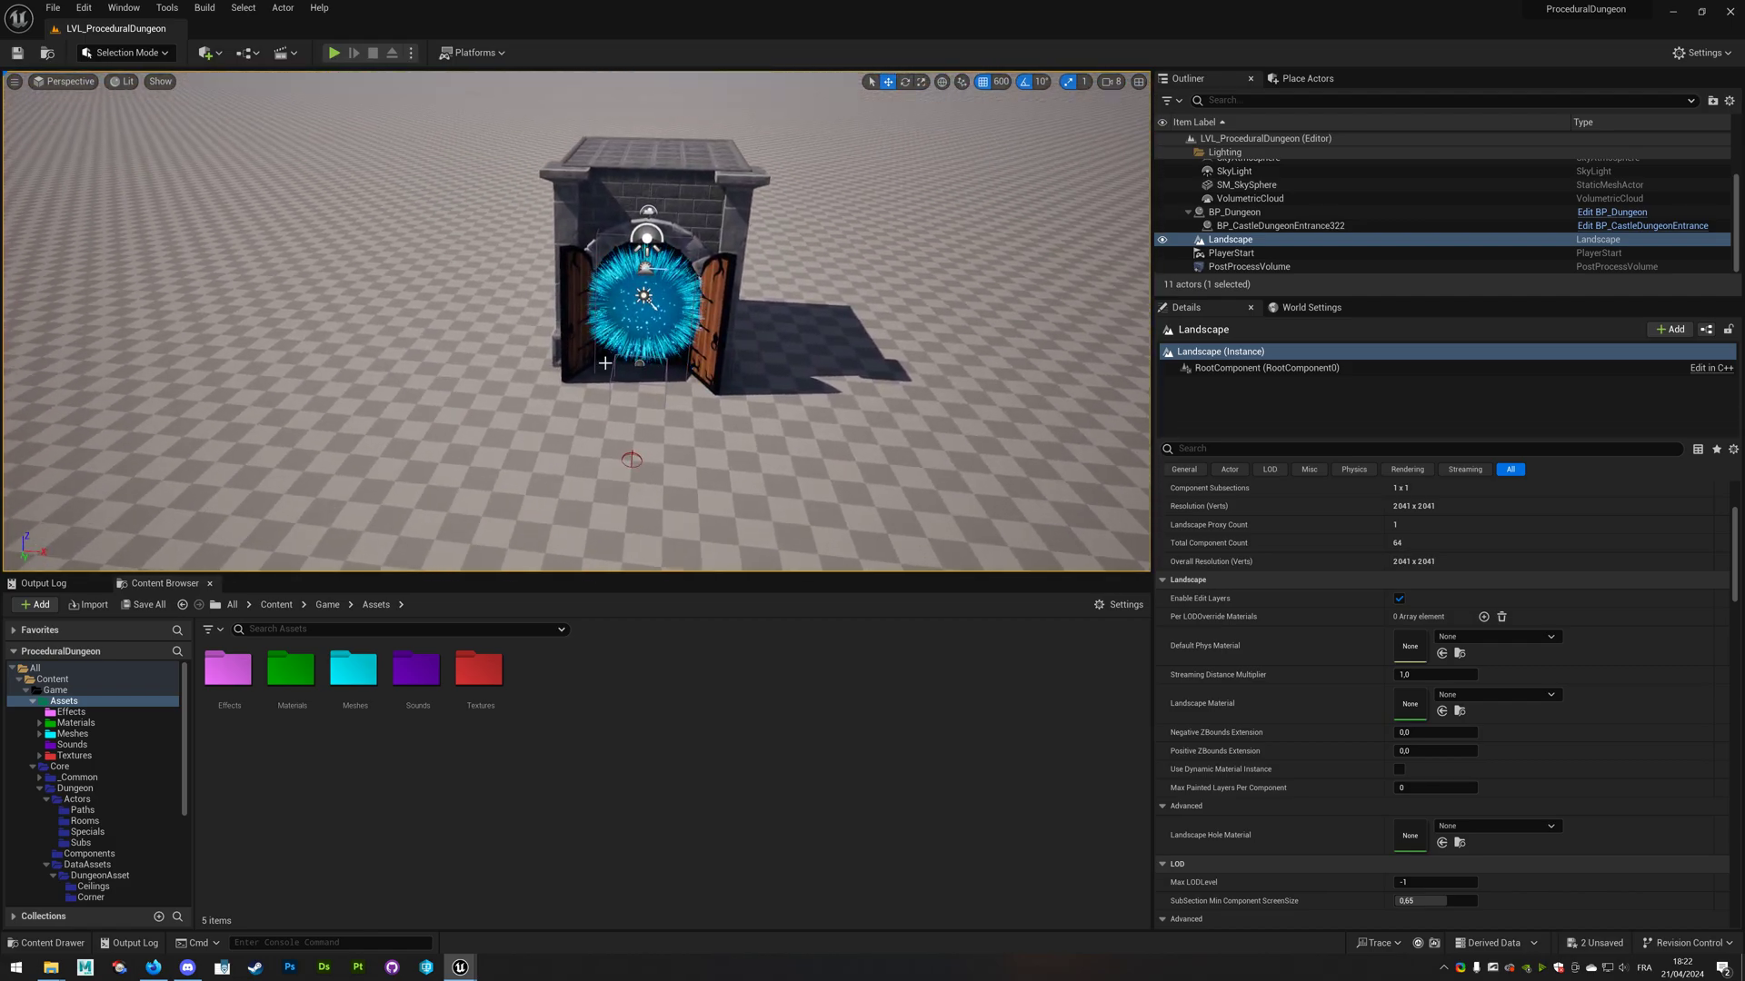
{"action": "left_click", "coordinate": [687, 186]}
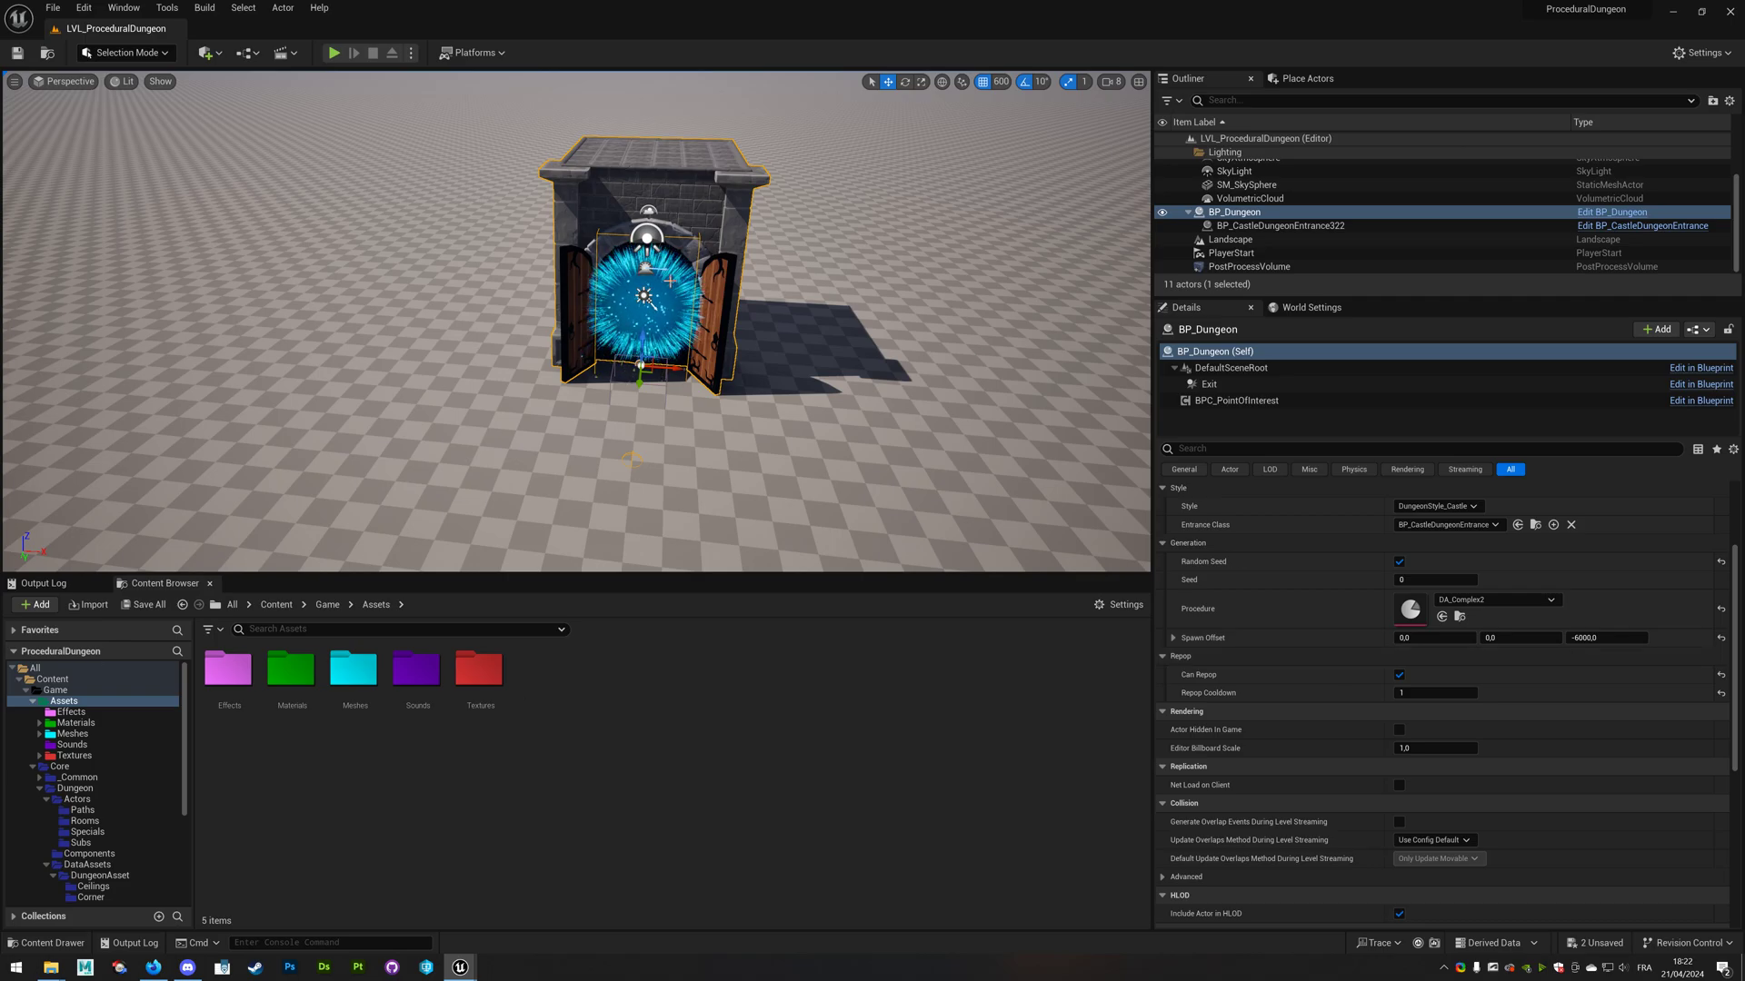
Place a BP_DungeonTile from the Dungeon Actors folder beside the castle and frame it
{"action": "left_click", "coordinate": [70, 801]}
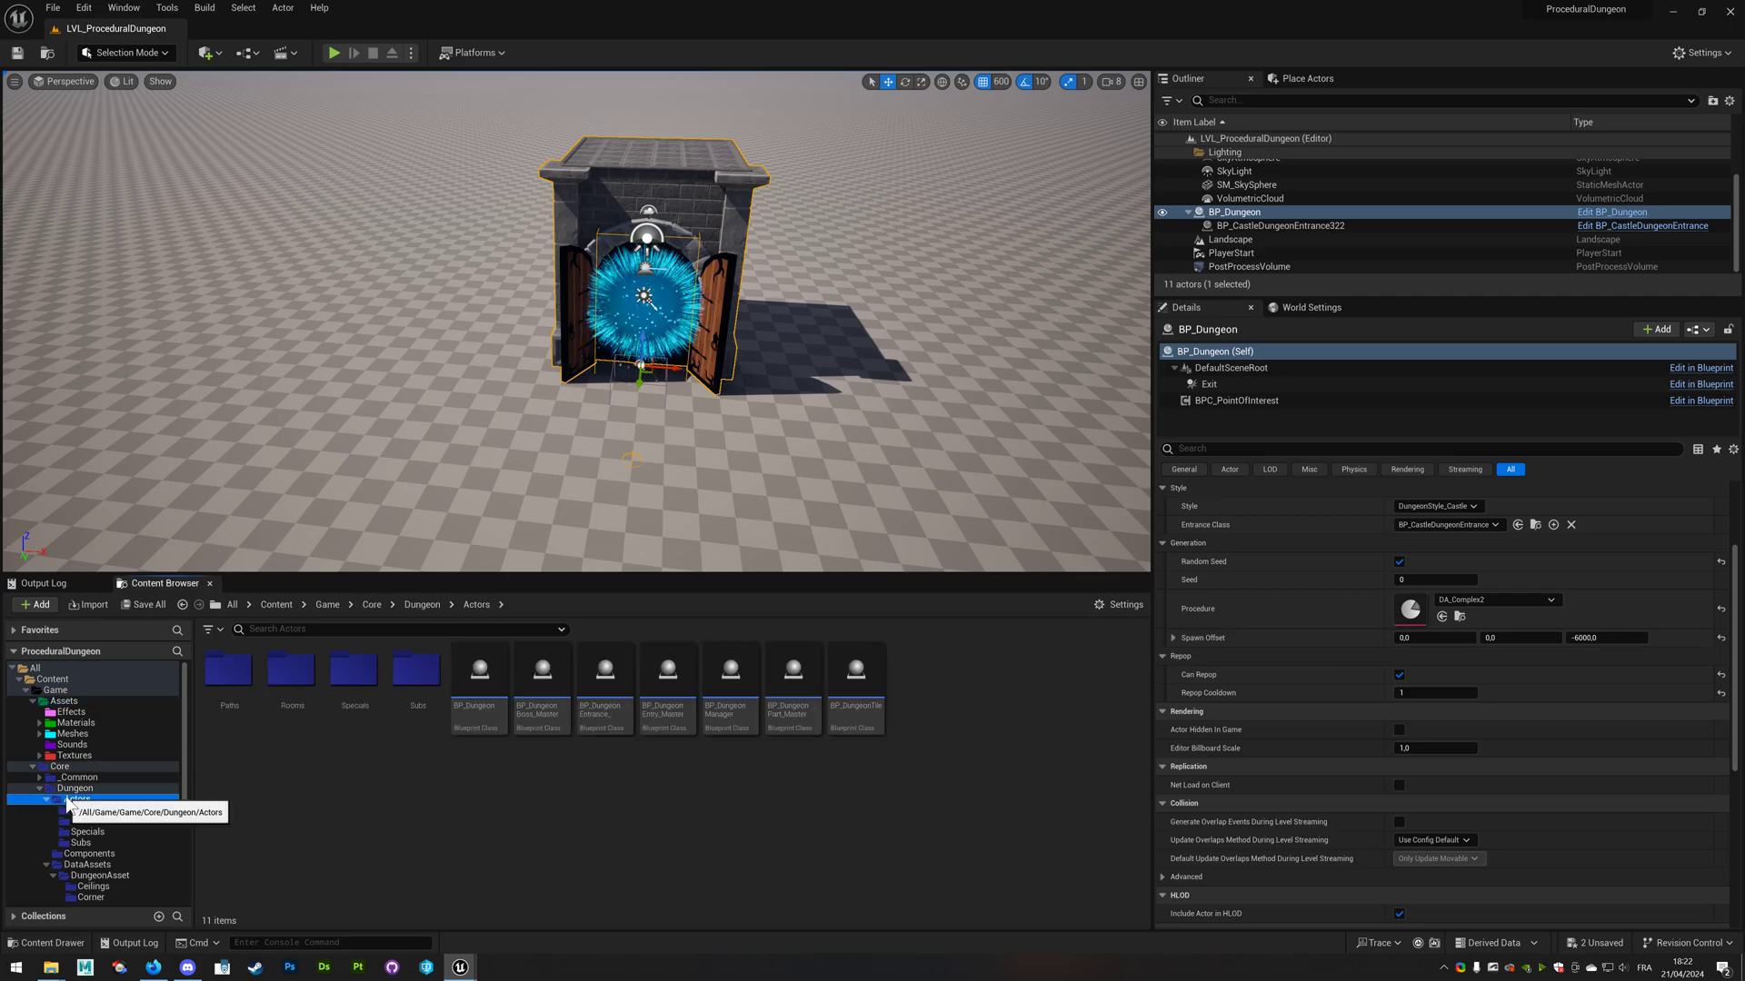
{"action": "left_click_drag", "start_coordinate": [856, 677], "coordinate": [982, 418]}
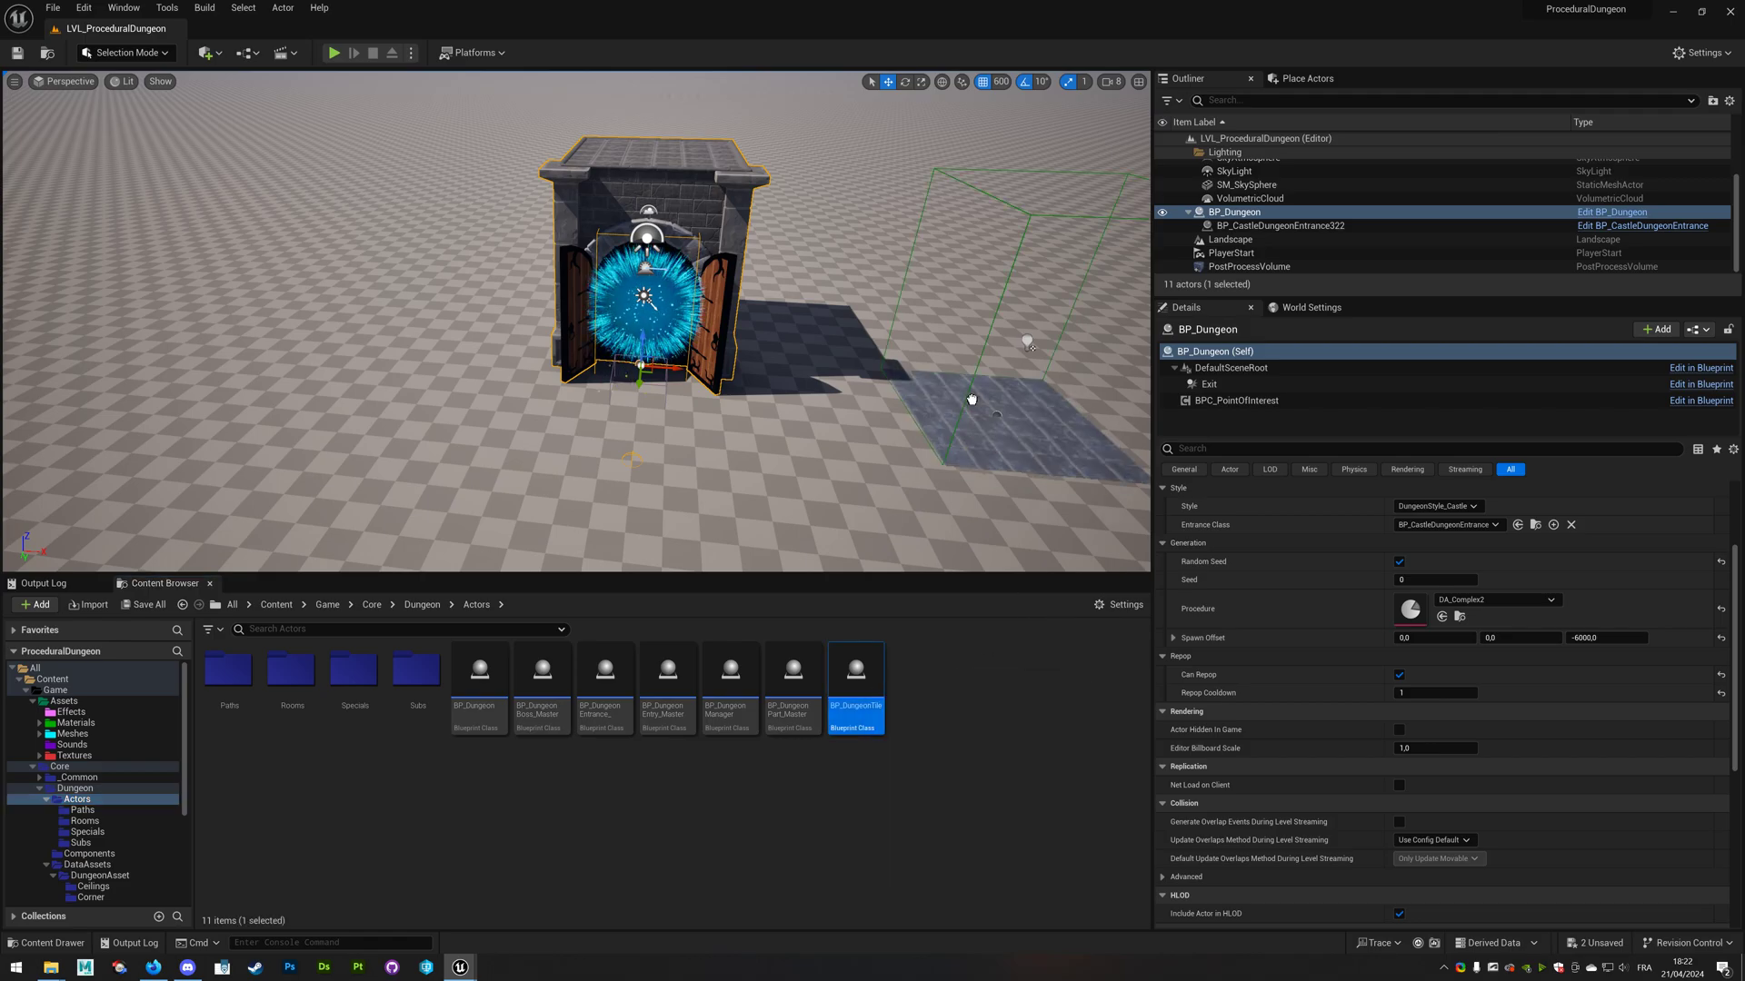
{"action": "key", "text": "f"}
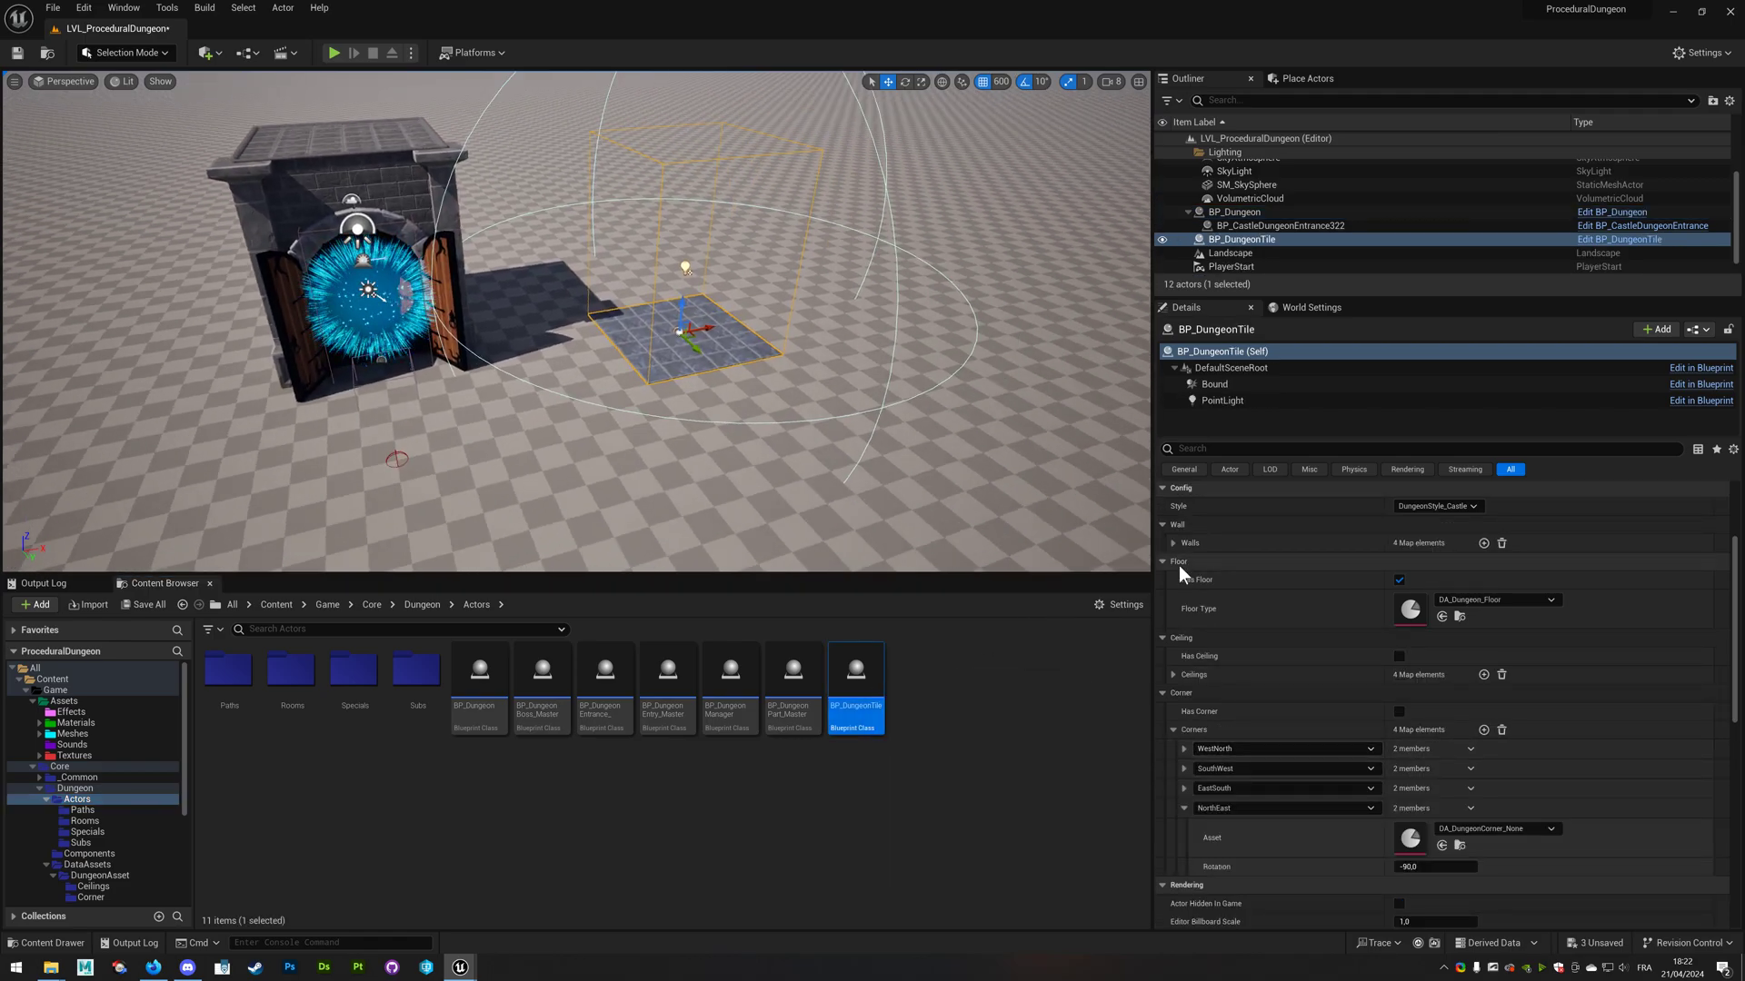
Give the tile a DA_Wall West wall and turn off In Dungeon
{"action": "scroll", "coordinate": [1214, 614], "scroll_direction": "up", "scroll_amount": 2}
{"action": "left_click", "coordinate": [1171, 609]}
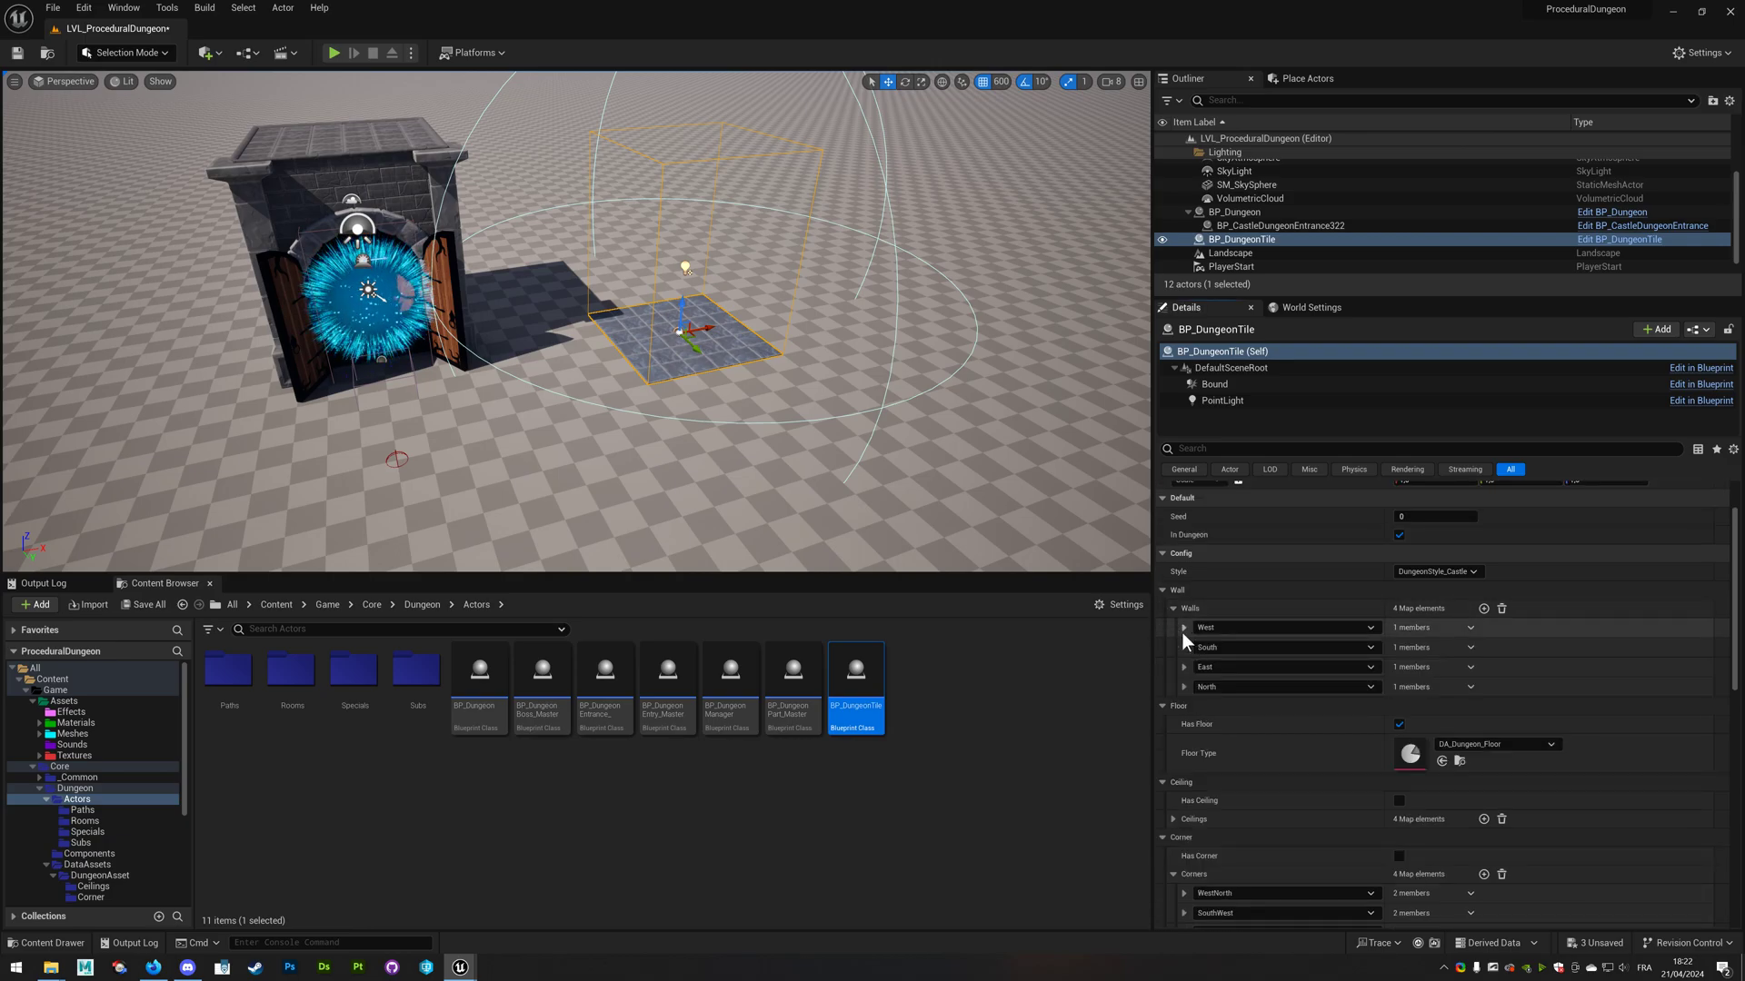
{"action": "left_click", "coordinate": [1182, 630]}
{"action": "left_click", "coordinate": [1483, 646]}
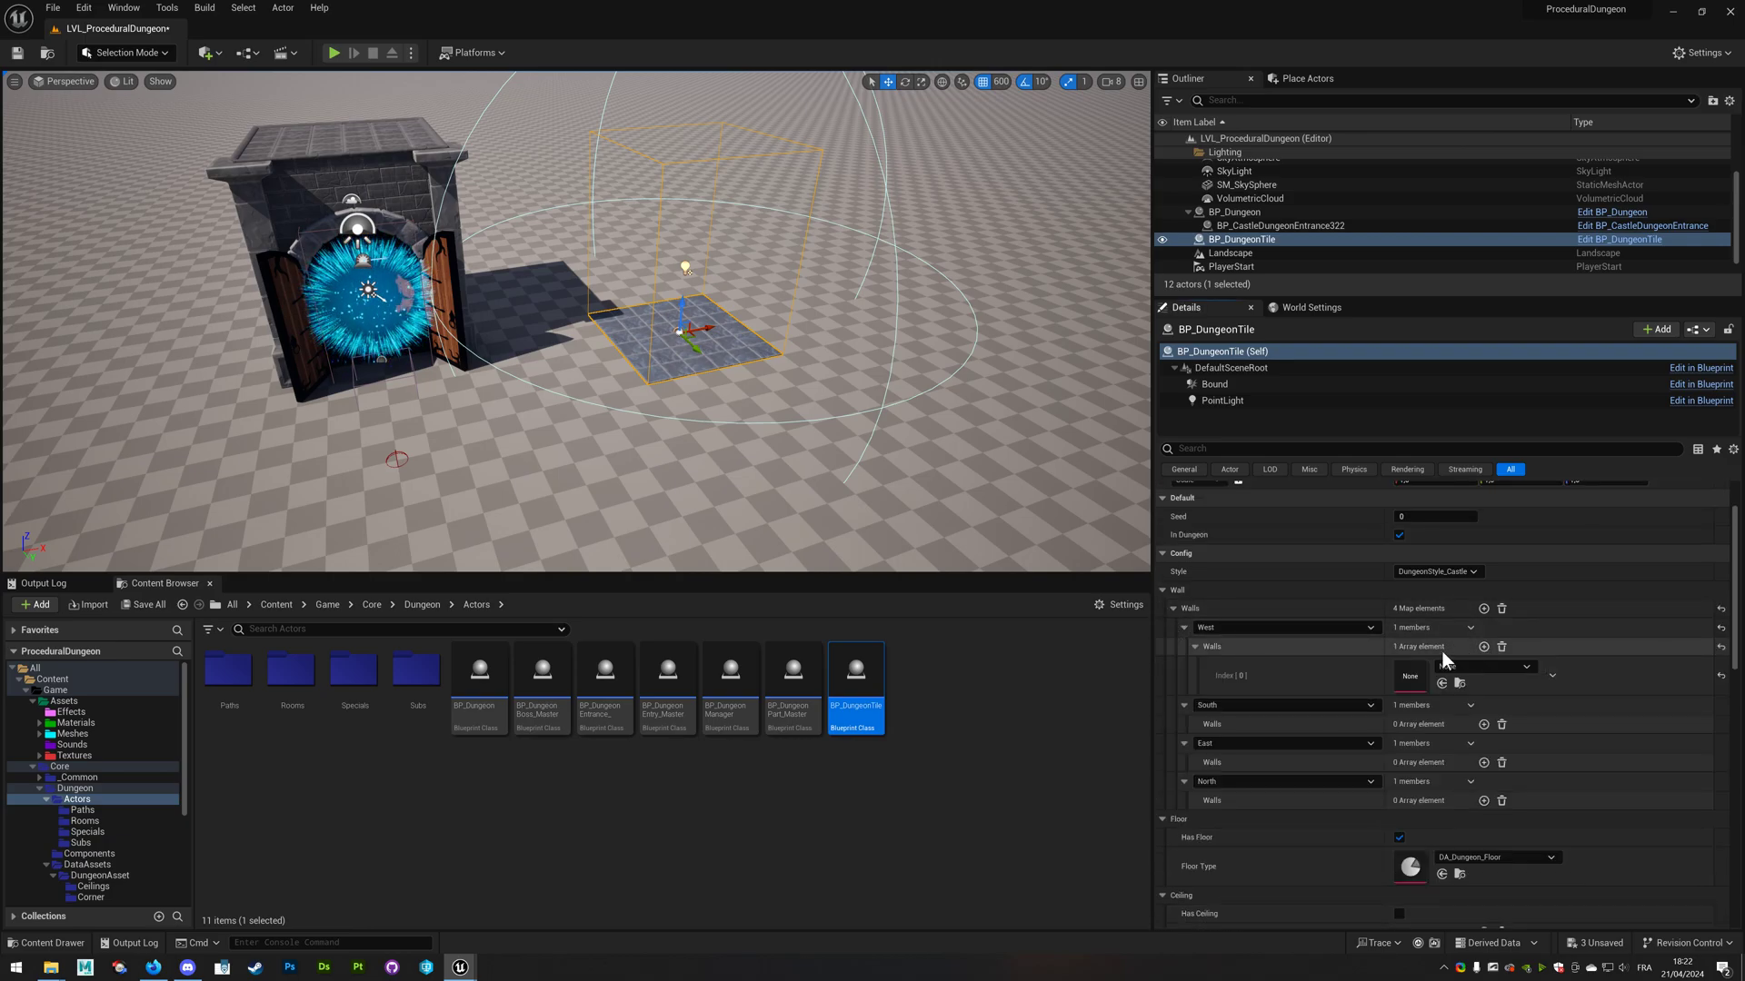
{"action": "left_click", "coordinate": [1480, 669]}
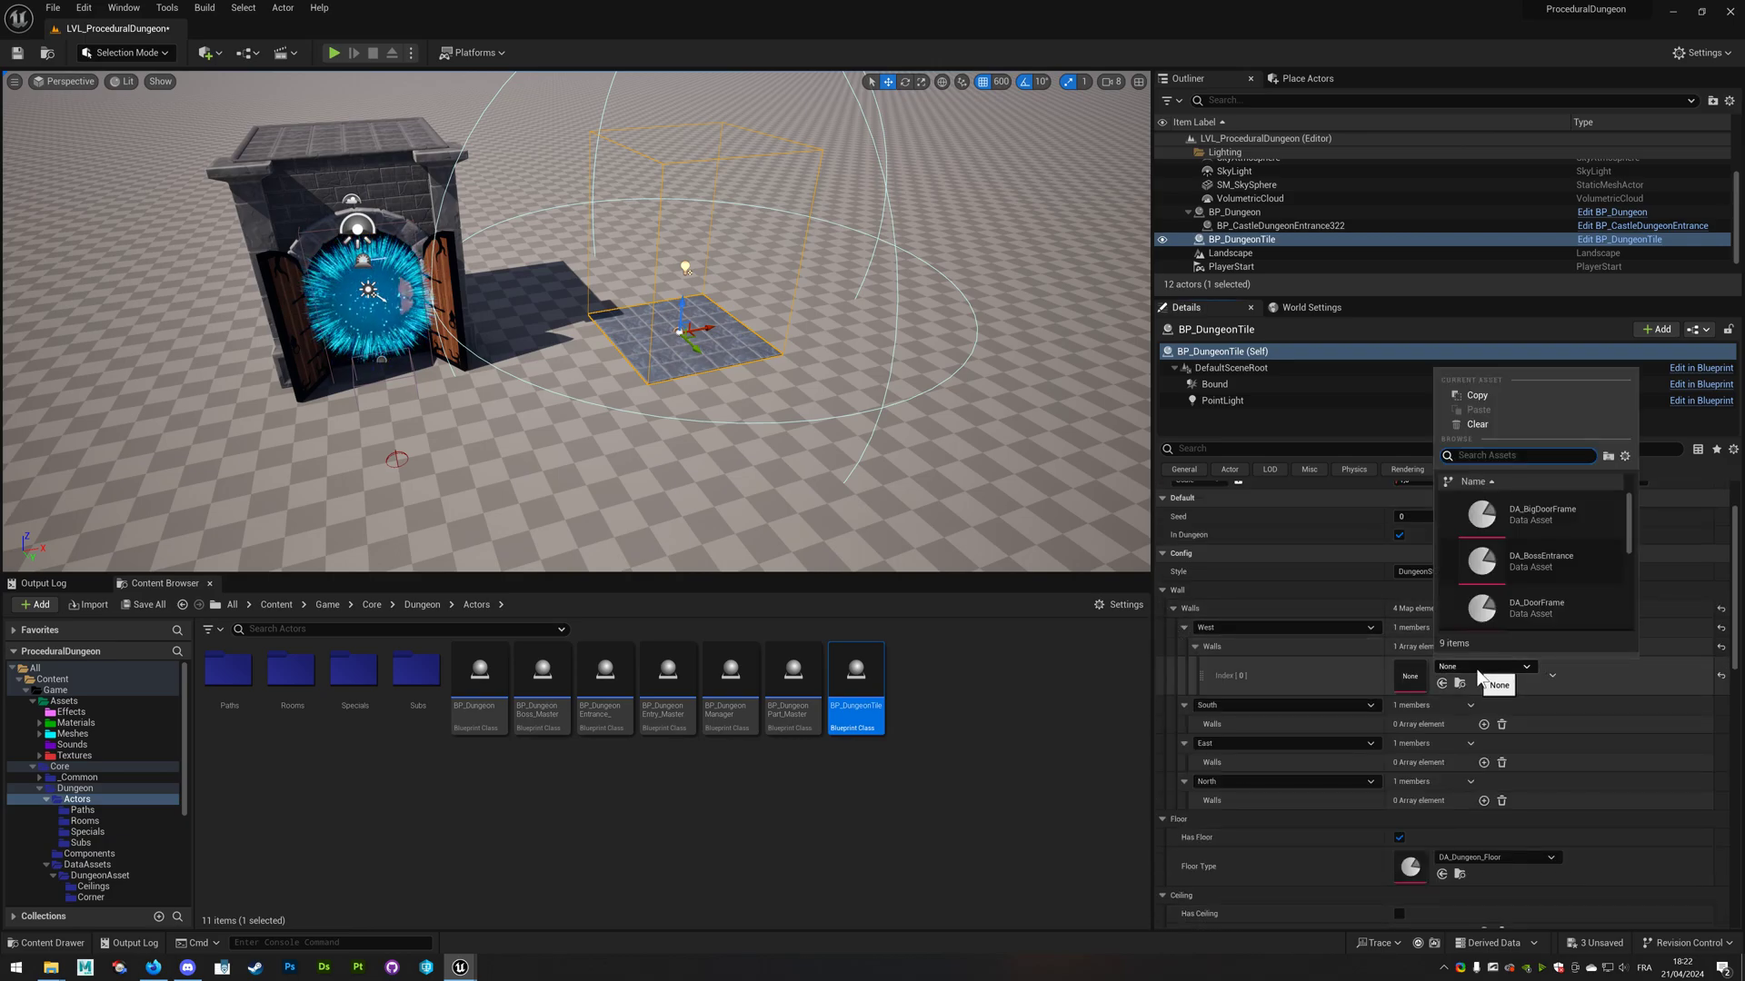
{"action": "scroll", "coordinate": [1565, 581], "scroll_direction": "down", "scroll_amount": 3}
{"action": "left_click", "coordinate": [1559, 595]}
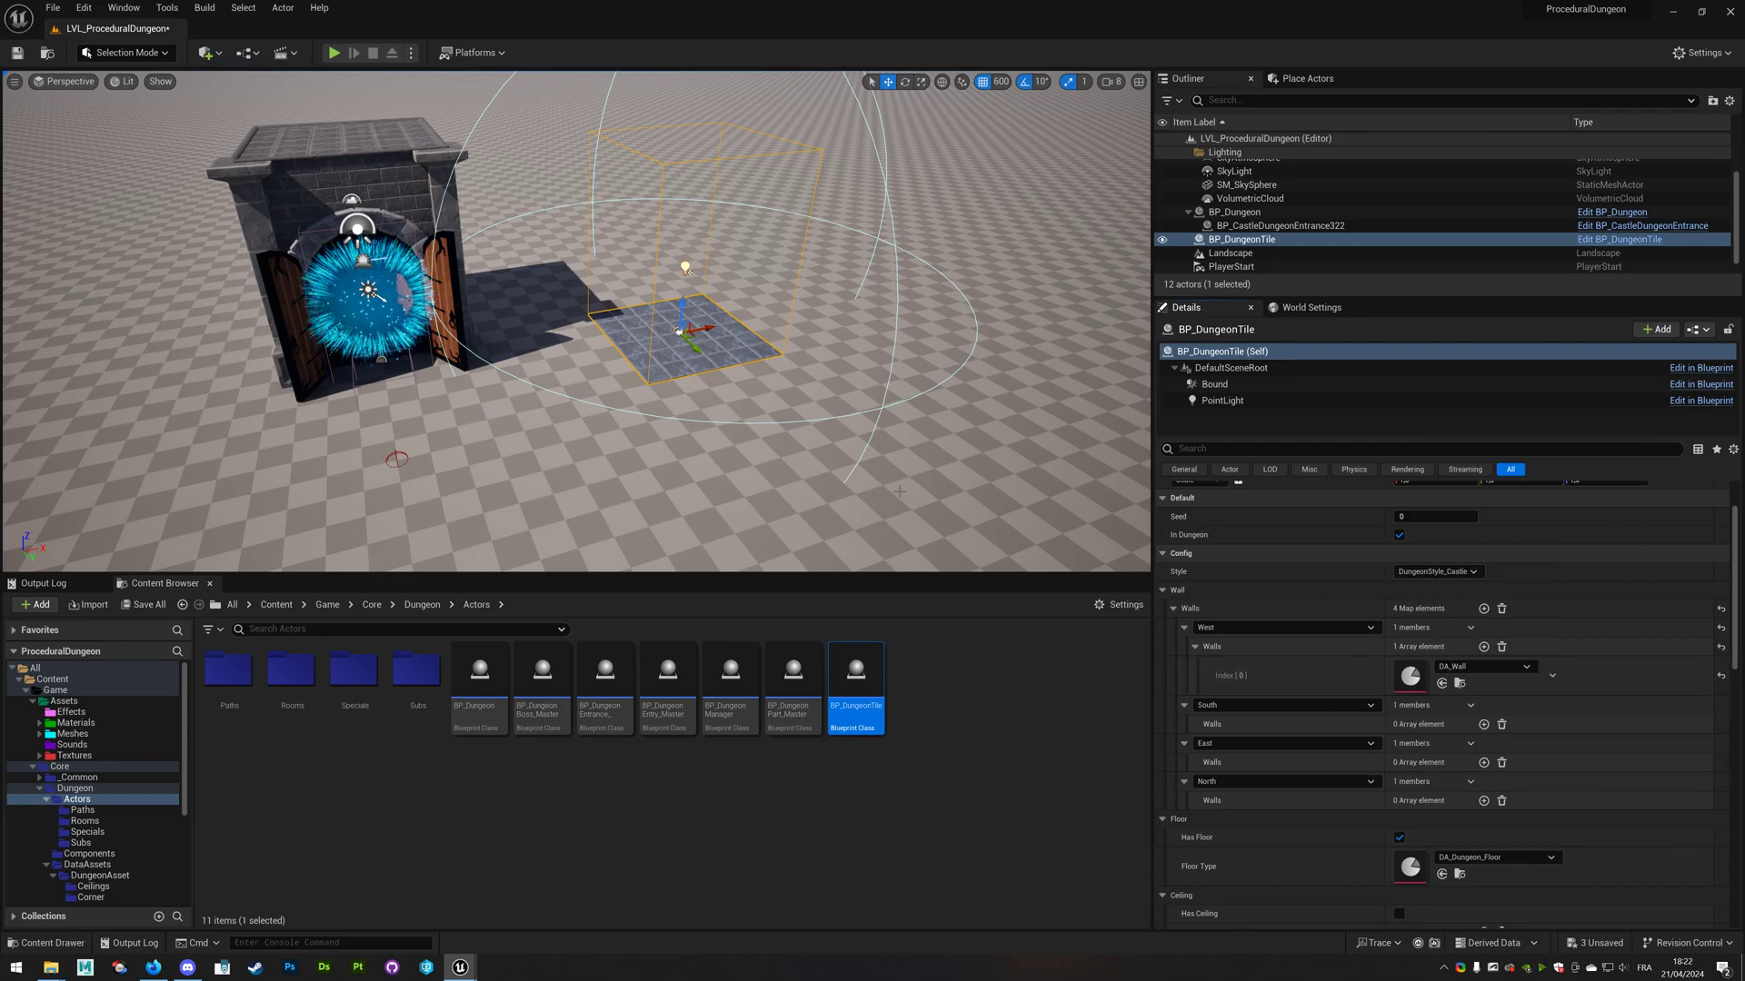
{"action": "left_click", "coordinate": [1399, 535]}
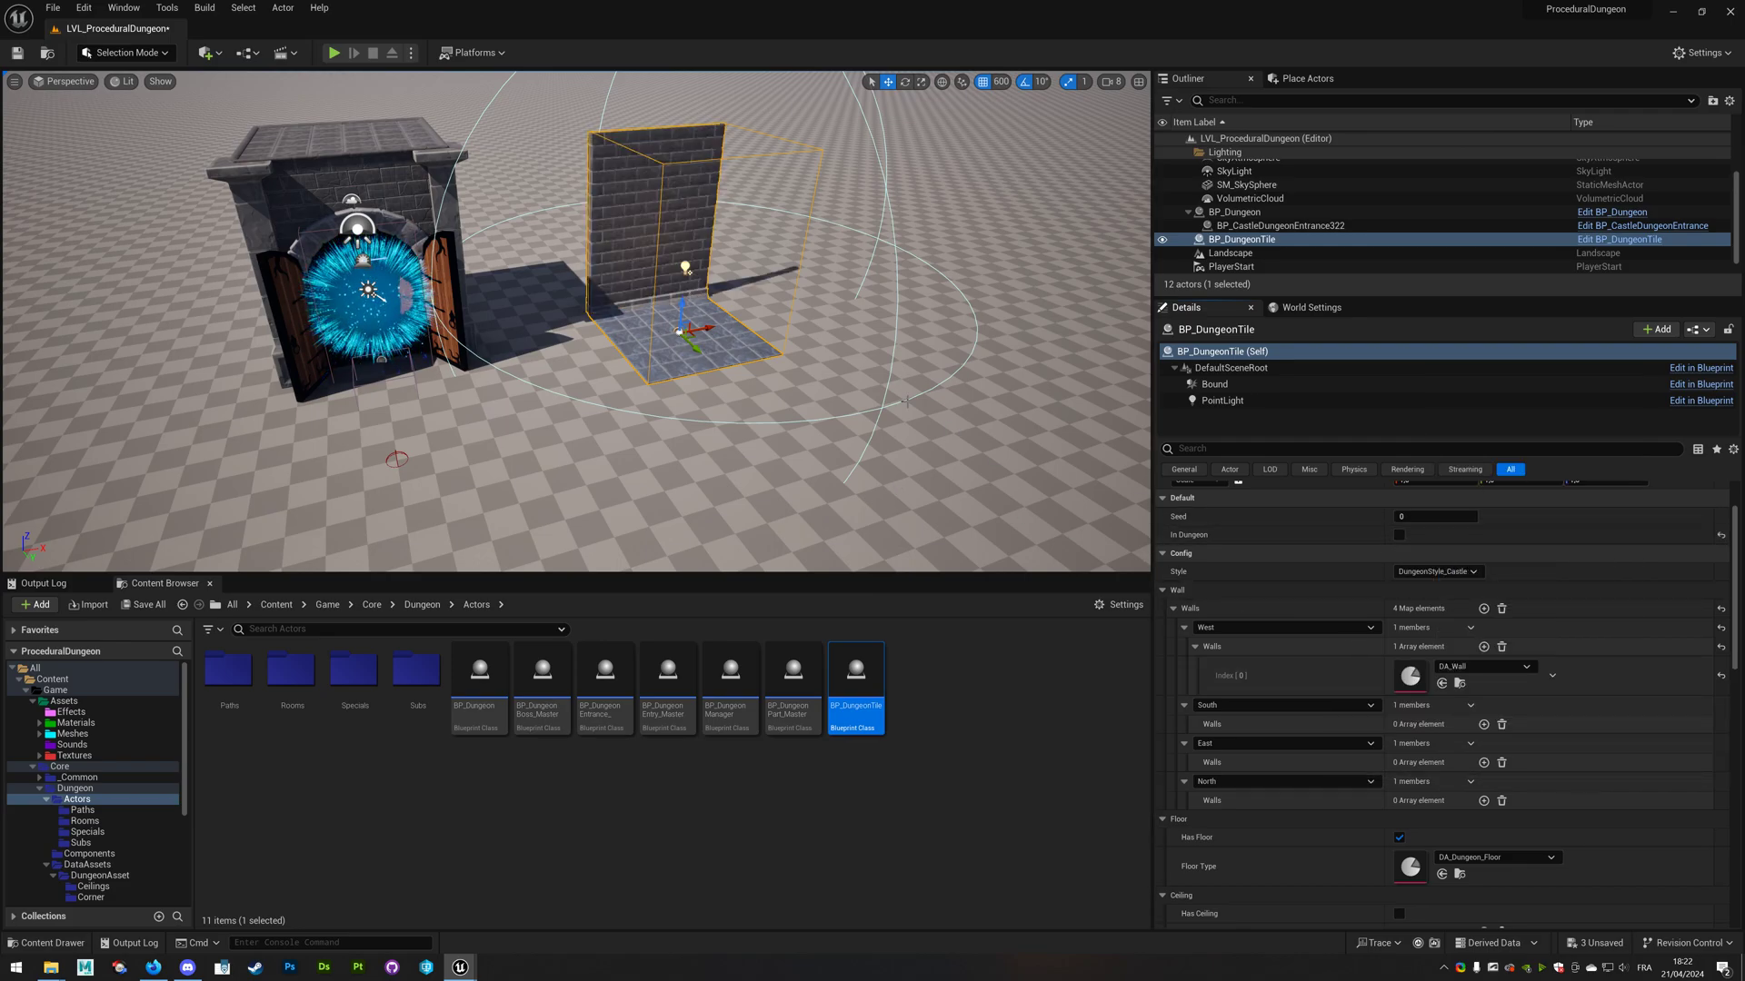
Alt-drag a copy of the tile to its right and save the level
{"action": "mouse_move", "coordinate": [727, 364]}
{"action": "right_mouse_down"}
{"action": "mouse_move", "coordinate": [690, 346]}
{"action": "mouse_move", "coordinate": [775, 240]}
{"action": "right_mouse_up"}
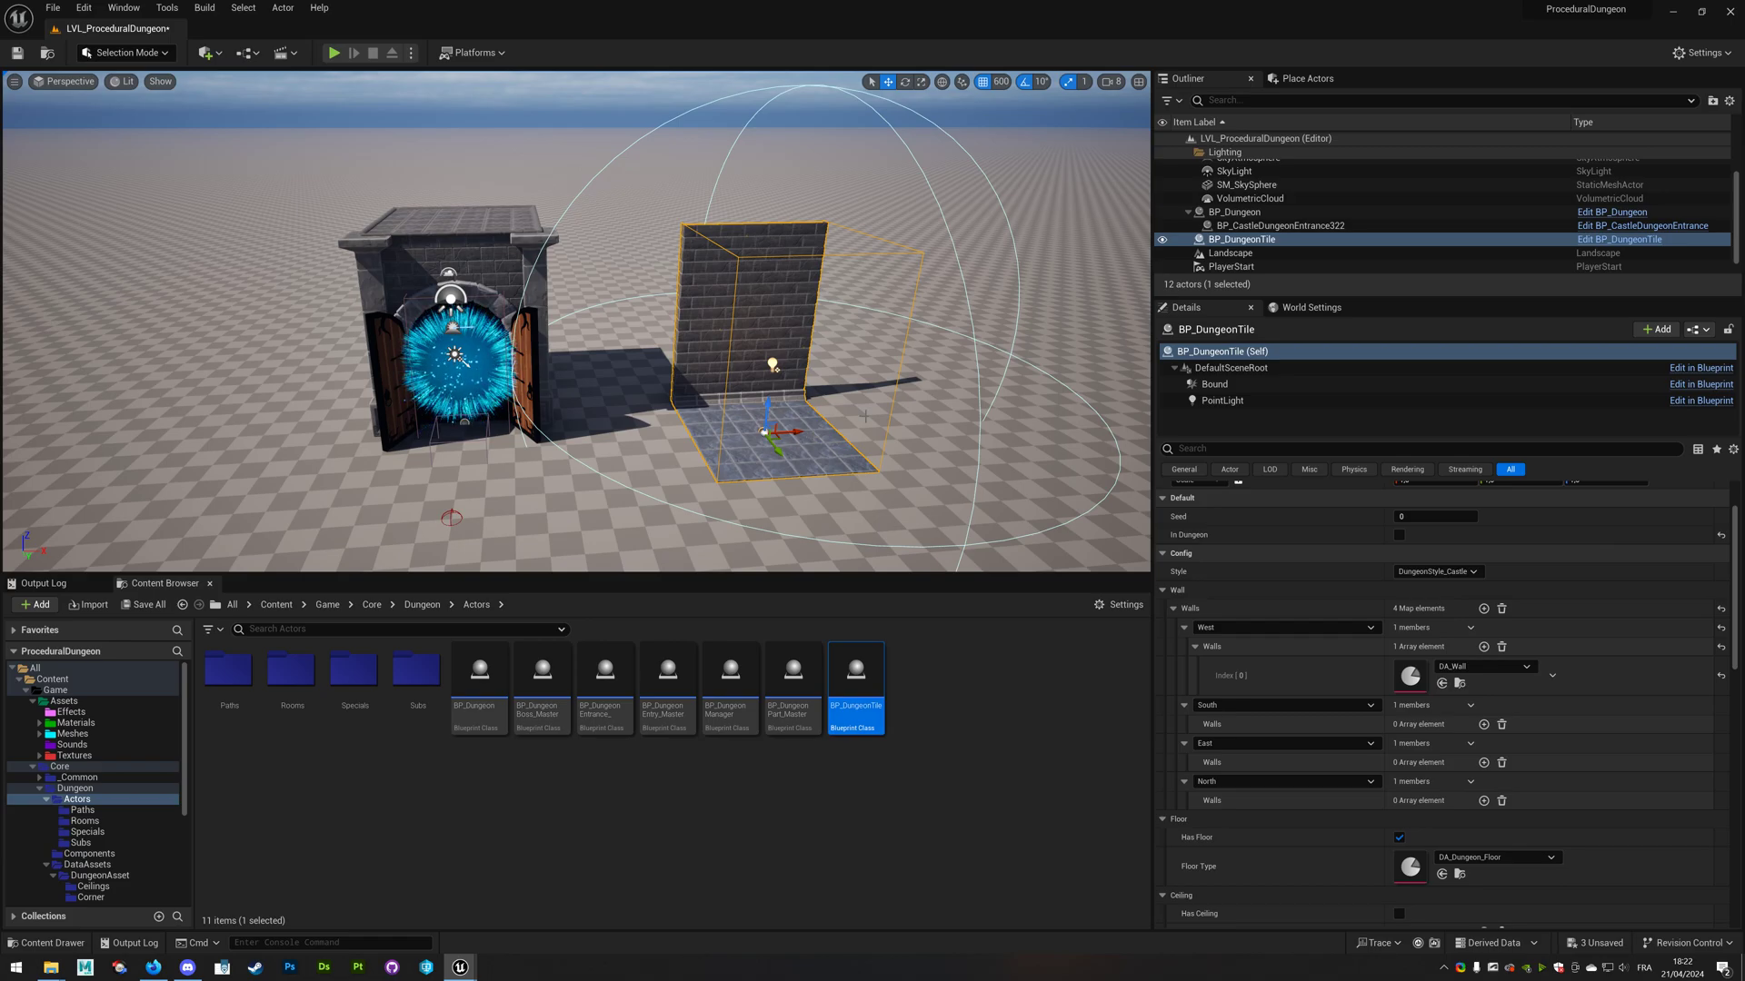
{"action": "mouse_move", "coordinate": [790, 432]}
{"action": "left_mouse_down", "text": "alt"}
{"action": "mouse_move", "coordinate": [1049, 519]}
{"action": "mouse_move", "coordinate": [997, 448]}
{"action": "left_mouse_up", "text": "alt"}
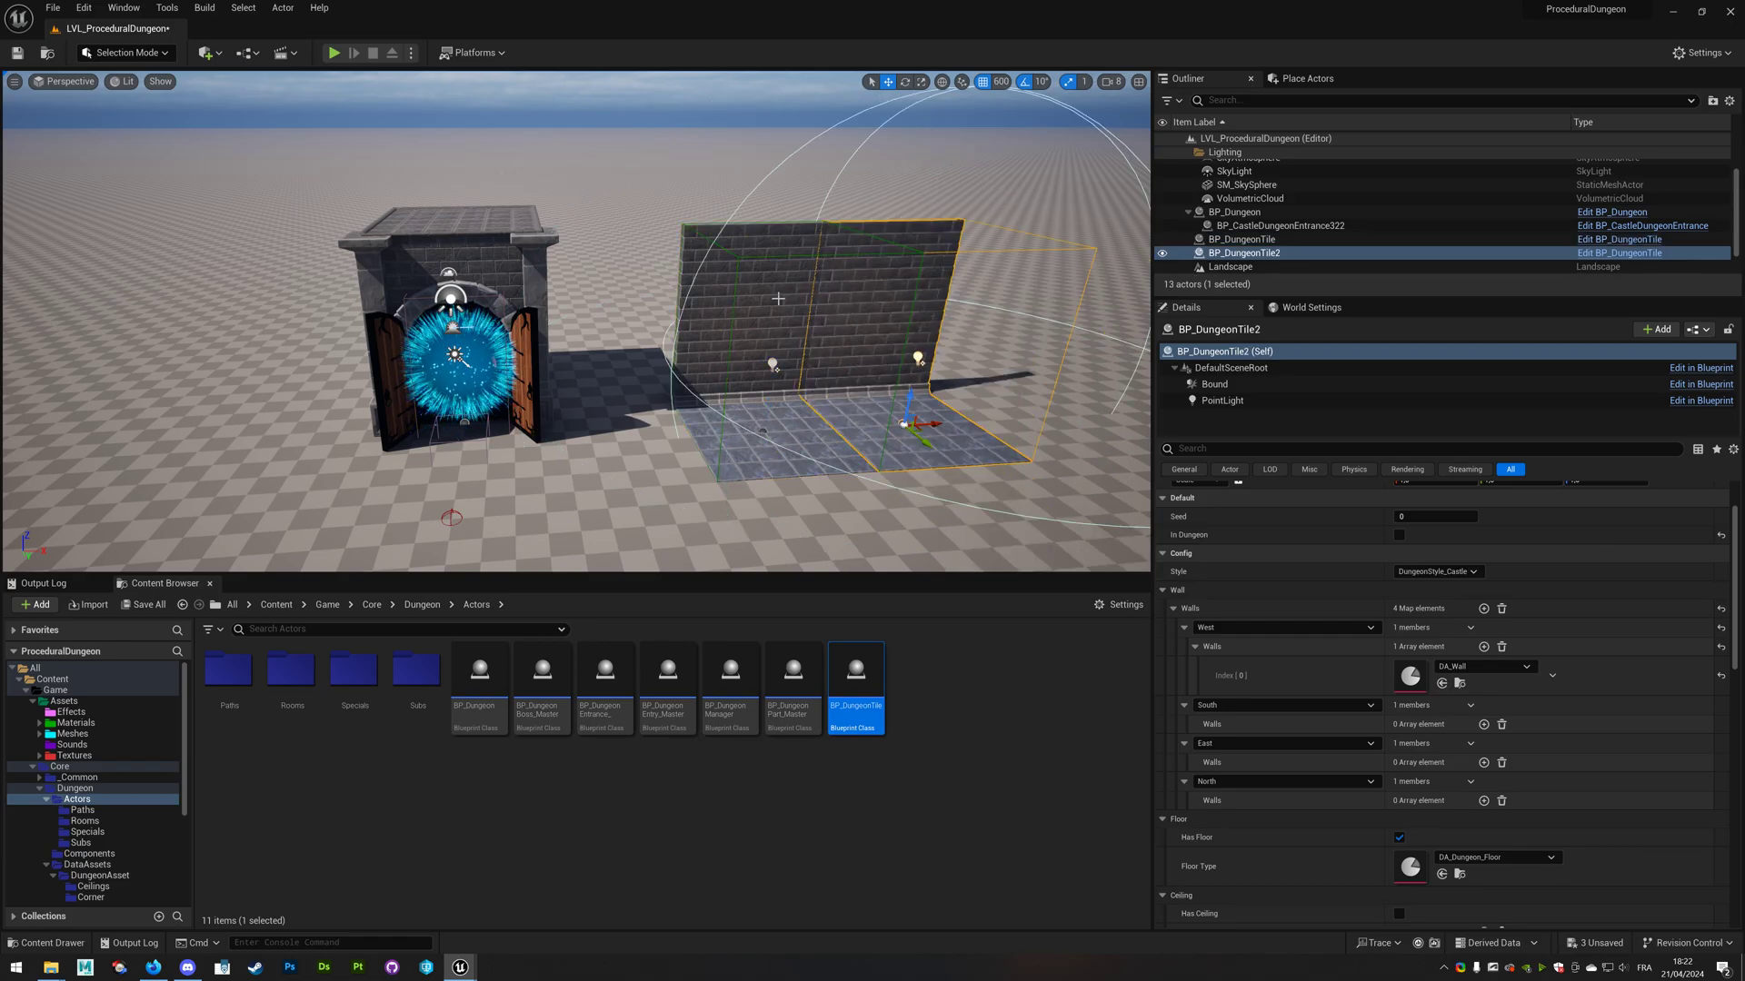
{"action": "key", "text": "f"}
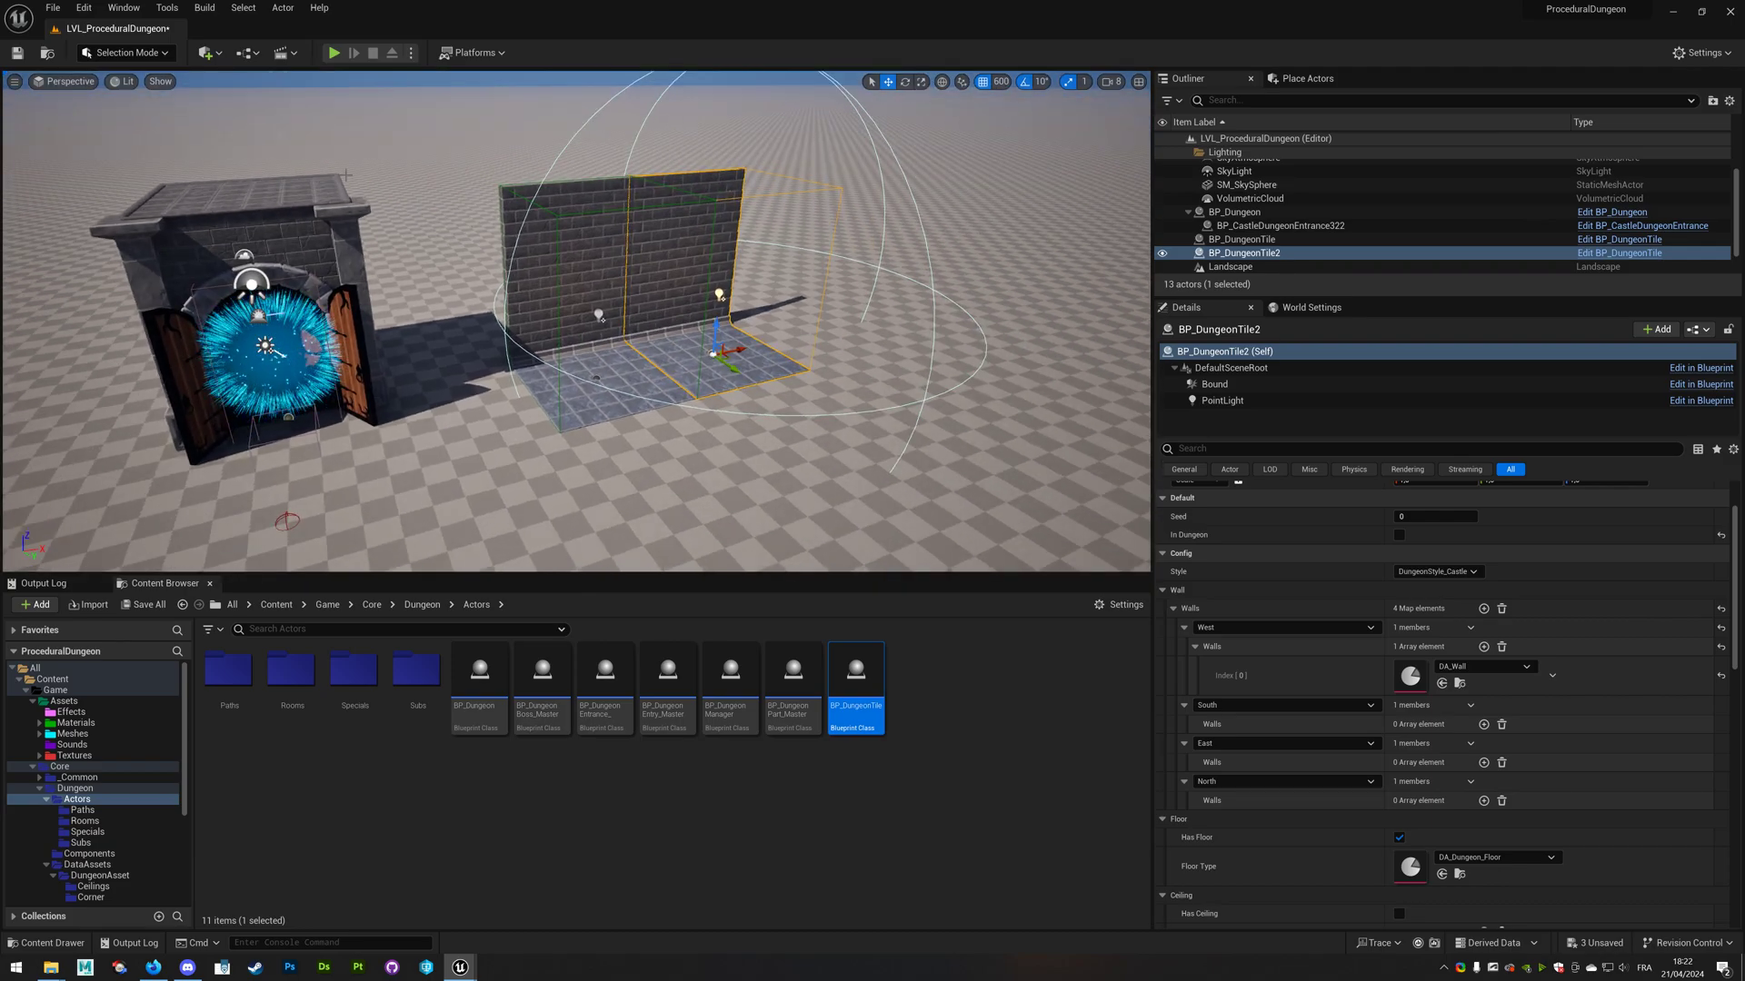
{"action": "left_click", "coordinate": [18, 53]}
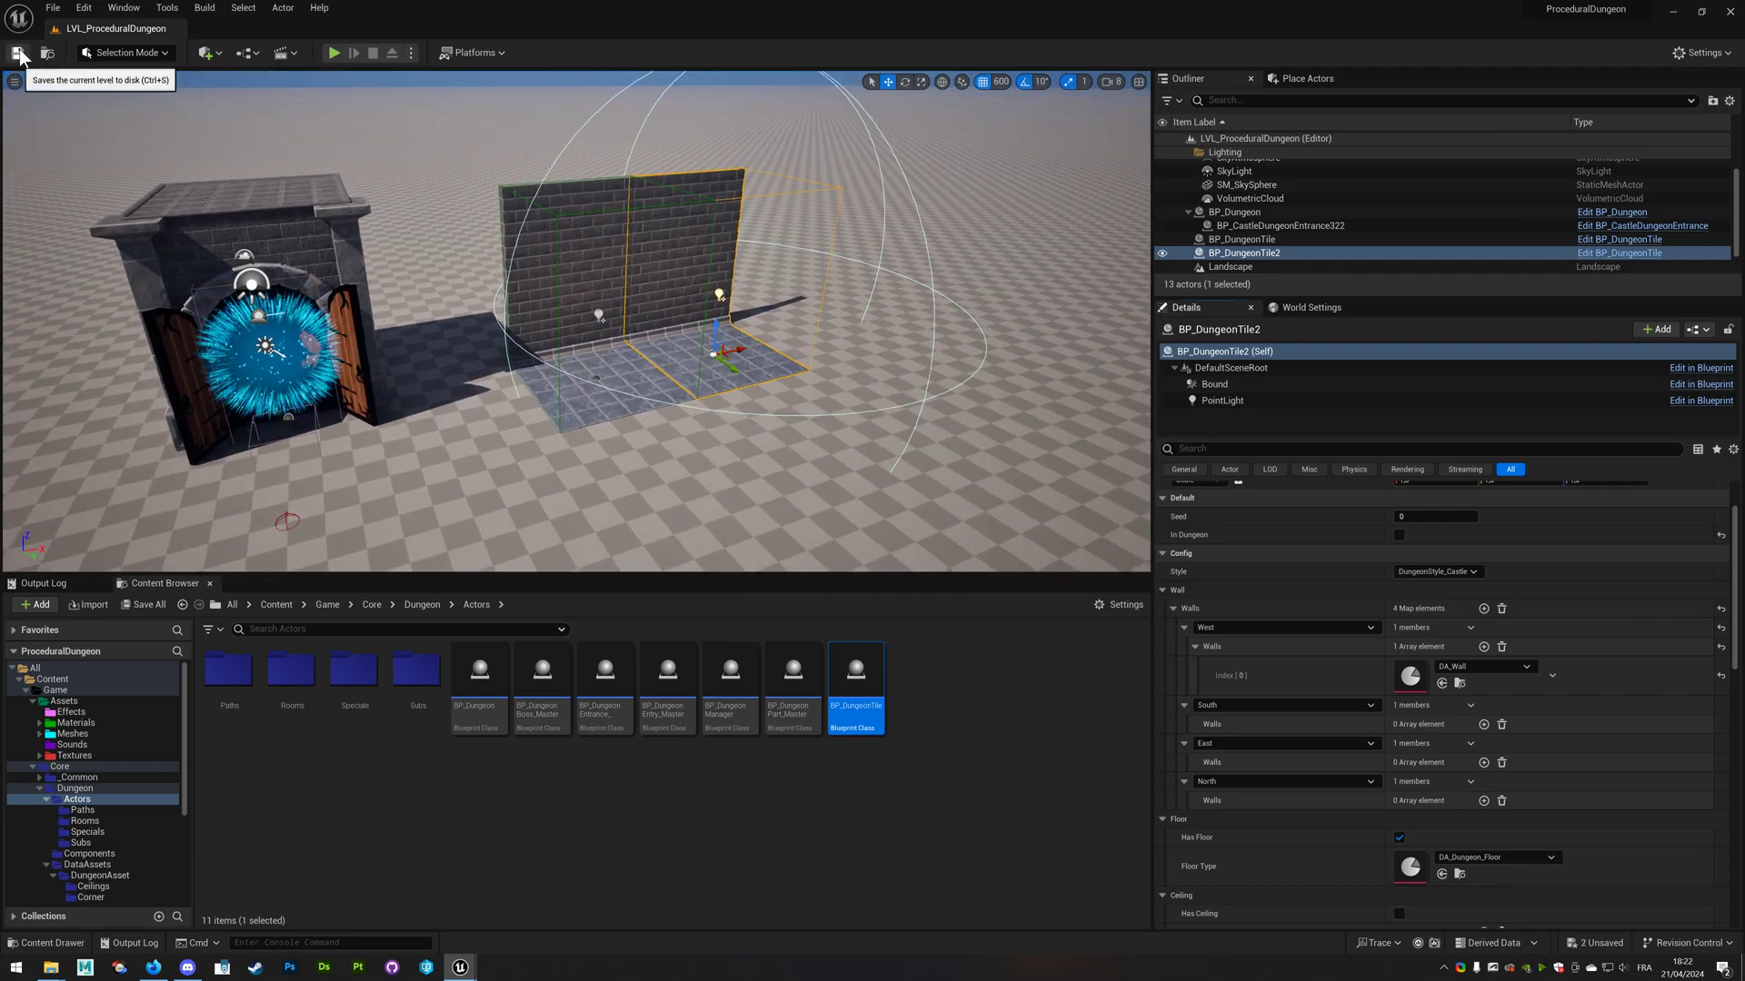
{"action": "double_click", "coordinate": [309, 713]}
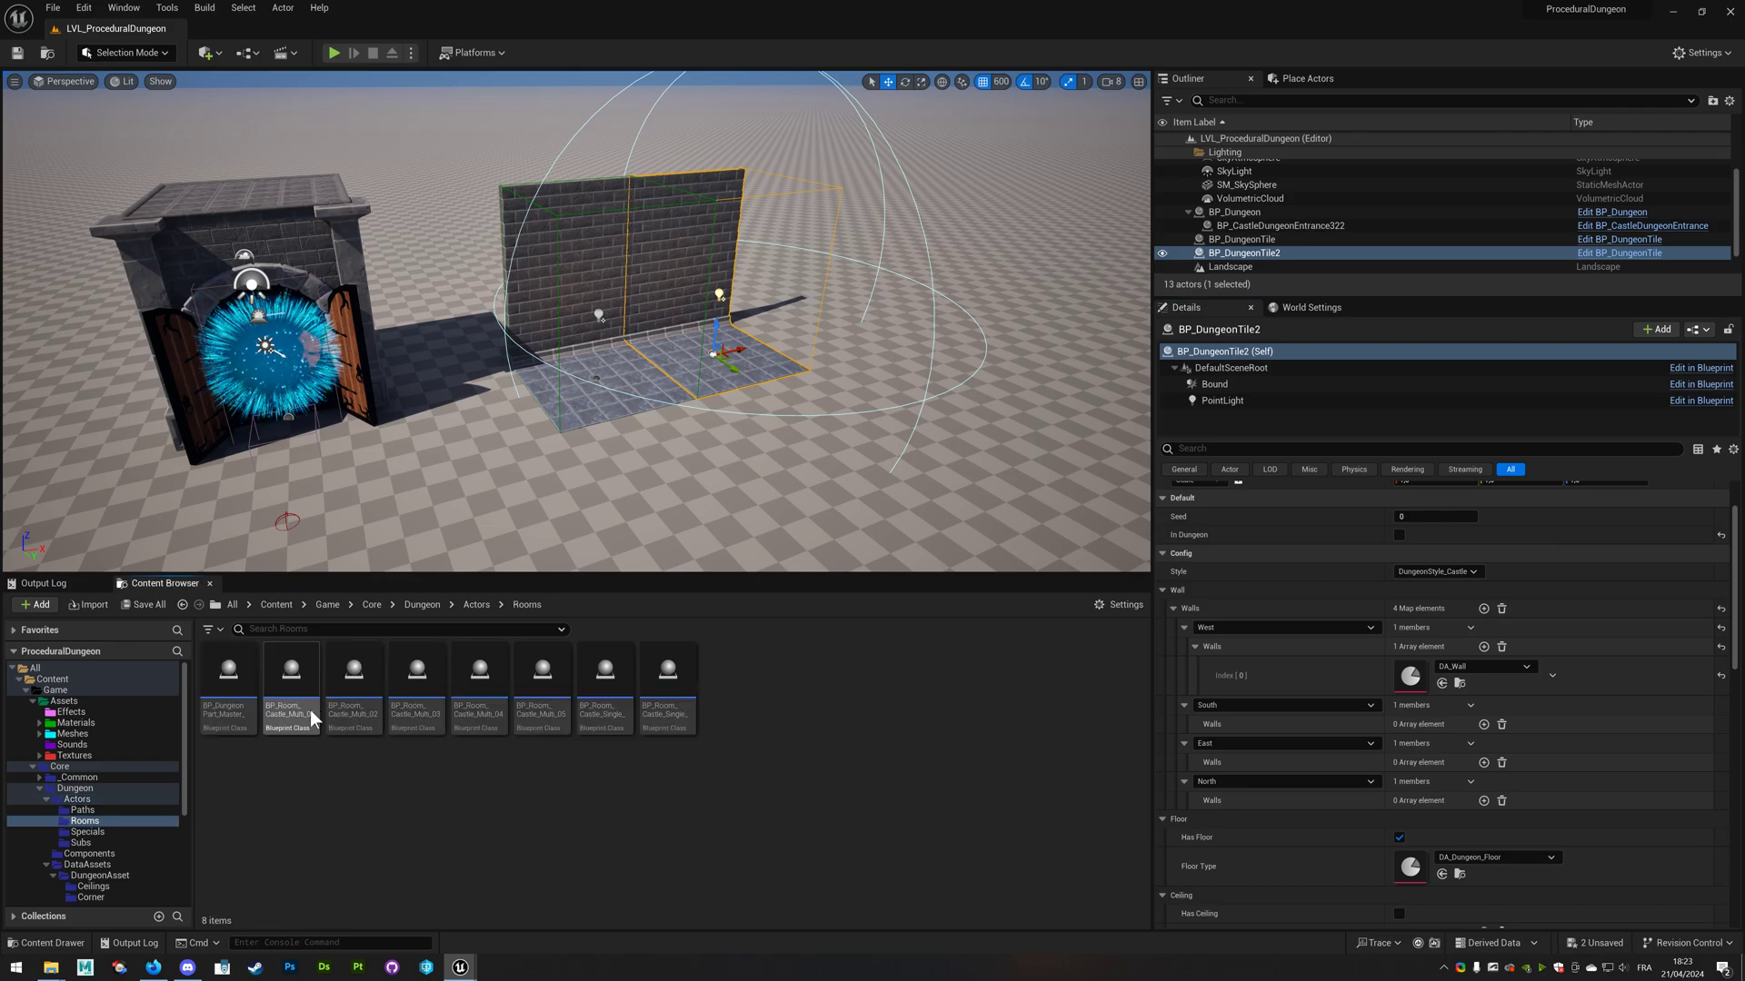
{"action": "double_click", "coordinate": [353, 695]}
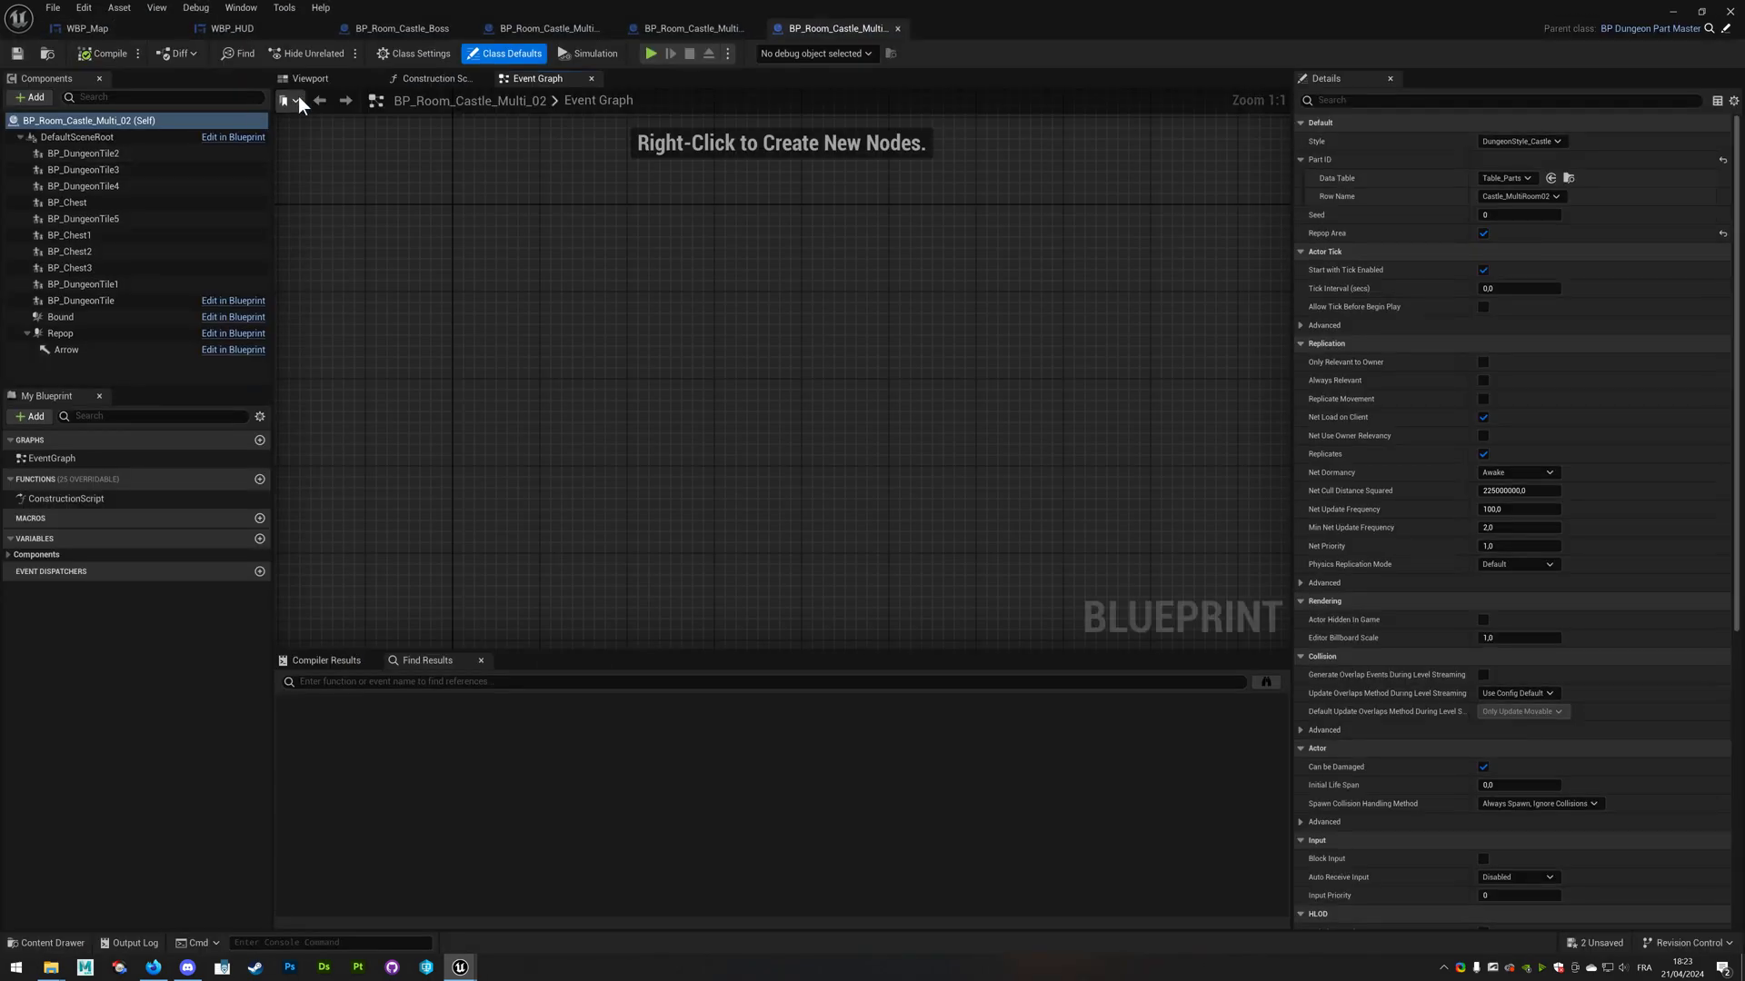
{"action": "left_click", "coordinate": [309, 78]}
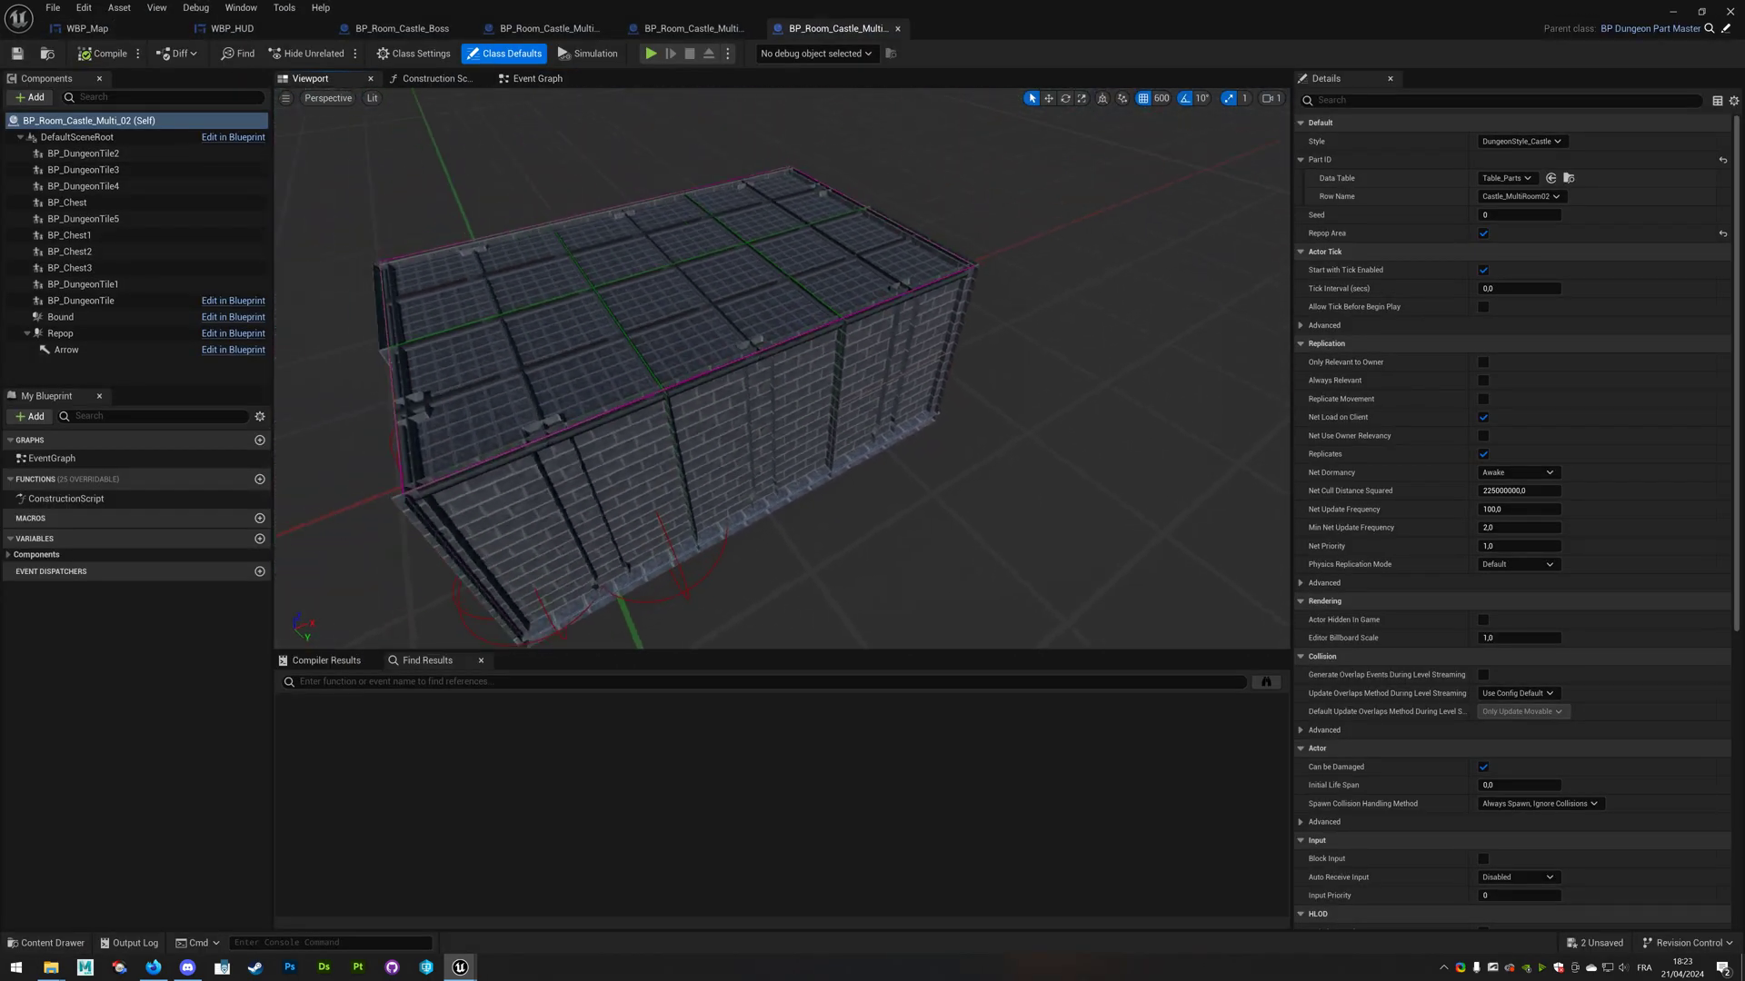
{"action": "mouse_move", "coordinate": [781, 363]}
{"action": "left_mouse_down"}
{"action": "mouse_move", "coordinate": [818, 382]}
{"action": "mouse_move", "coordinate": [807, 423]}
{"action": "left_mouse_up"}
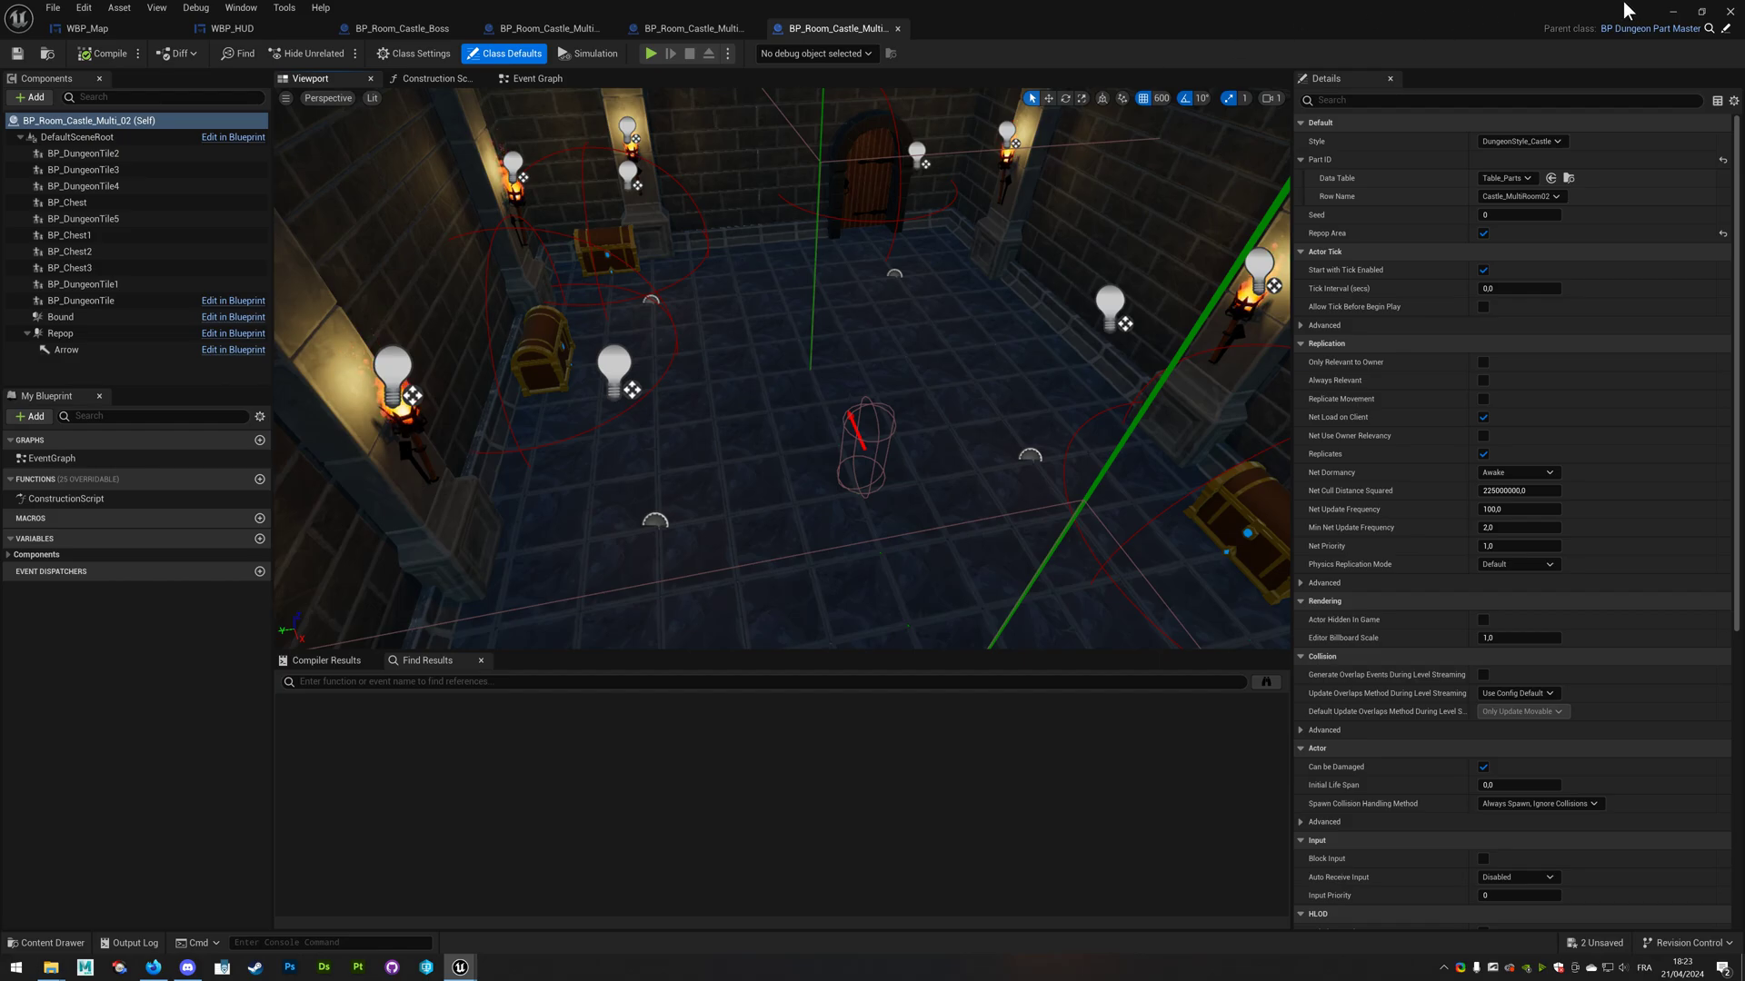
{"action": "left_click", "coordinate": [1729, 13]}
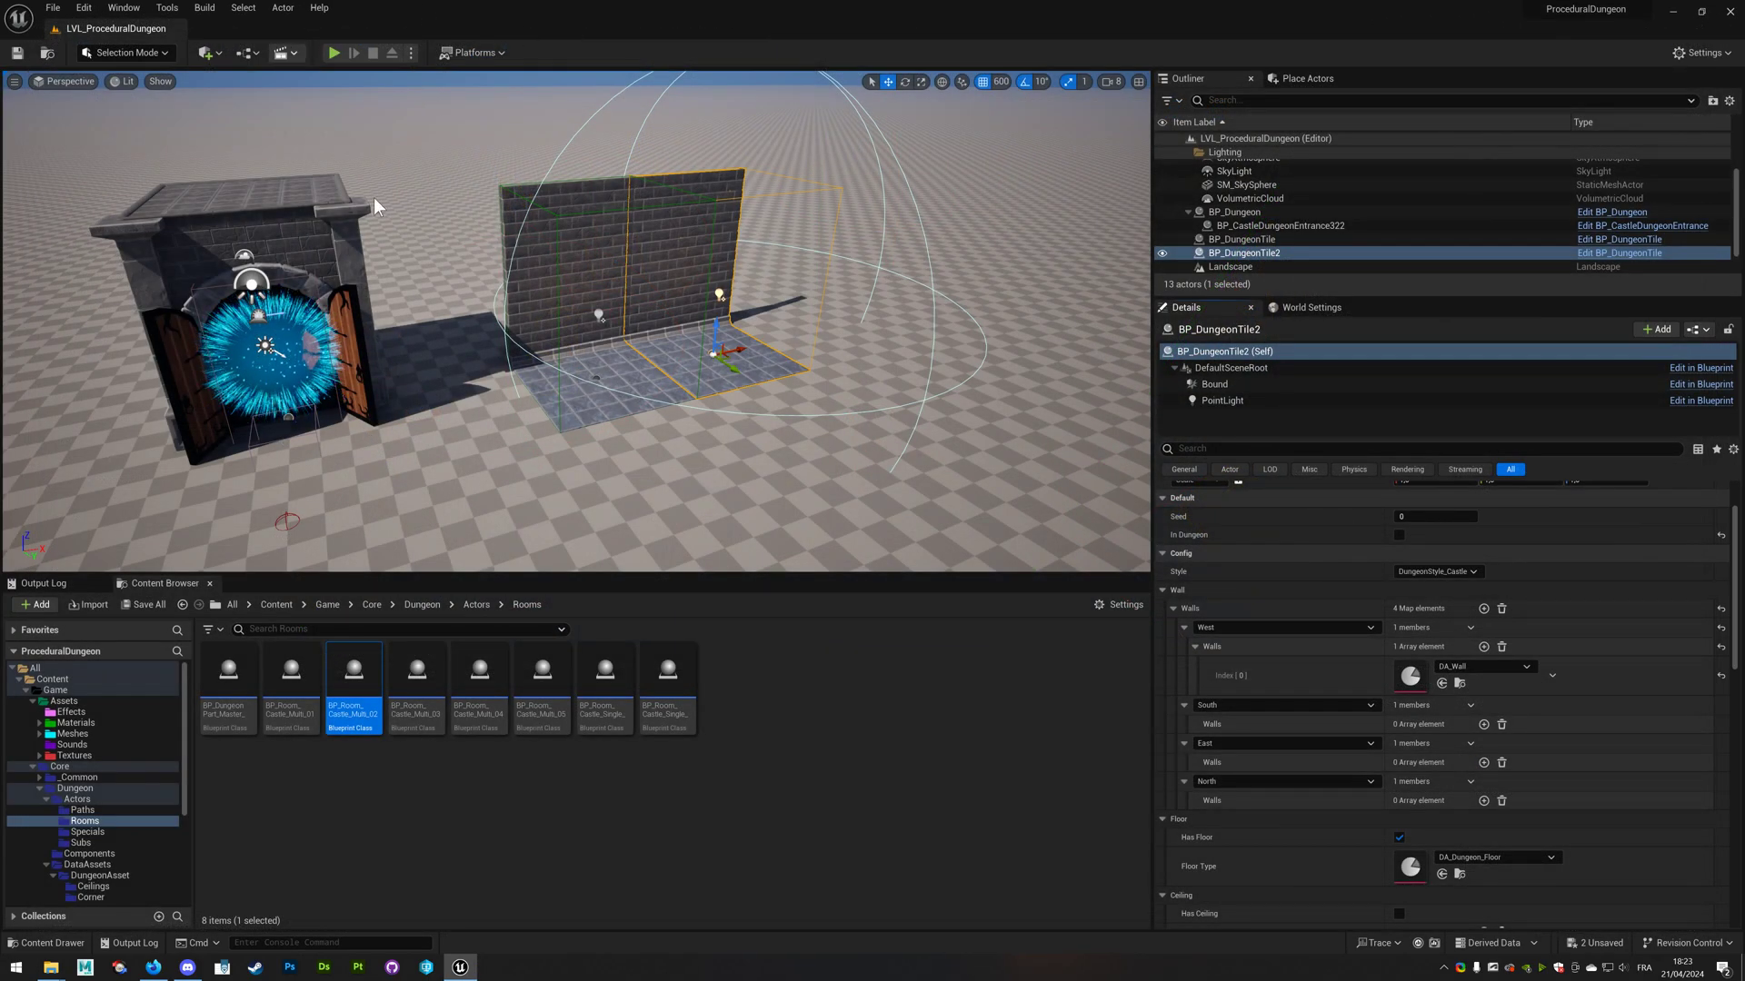
Delete both test BP_DungeonTile actors and frame the castle entrance
{"action": "key", "text": "Delete"}
{"action": "left_click", "coordinate": [573, 309]}
{"action": "key", "text": "Delete"}
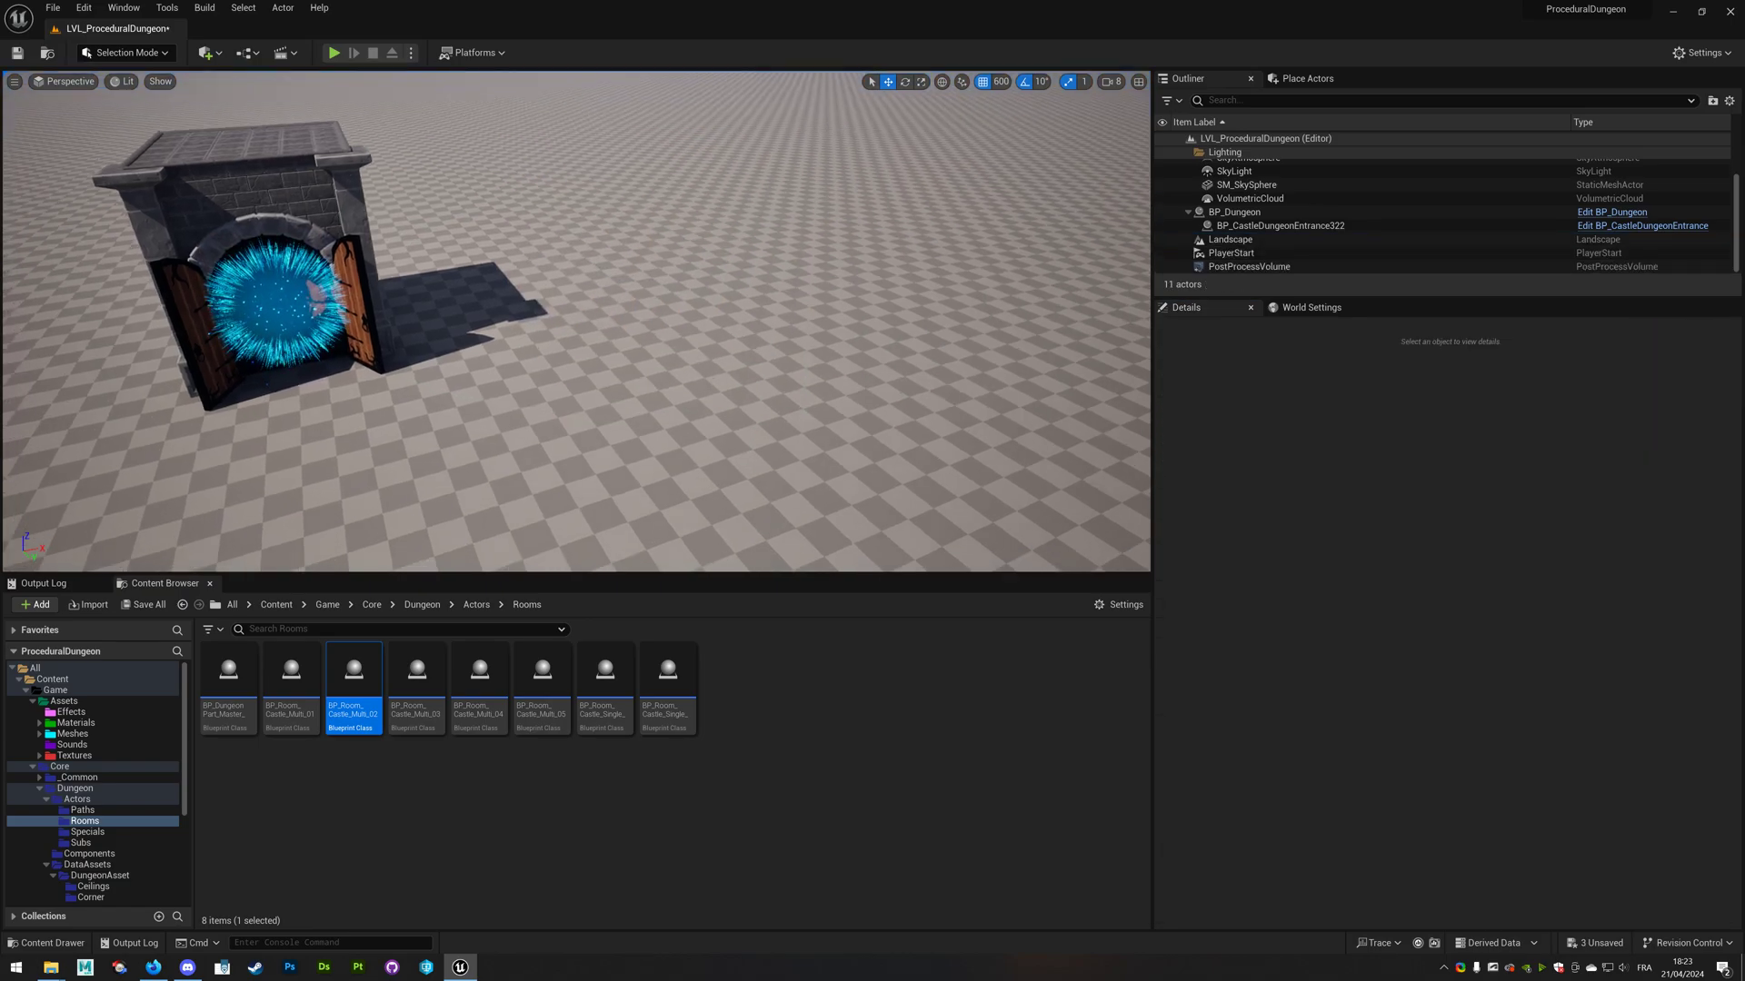
{"action": "mouse_move", "coordinate": [572, 309]}
{"action": "left_mouse_down"}
{"action": "mouse_move", "coordinate": [509, 391]}
{"action": "mouse_move", "coordinate": [695, 374]}
{"action": "left_mouse_up"}
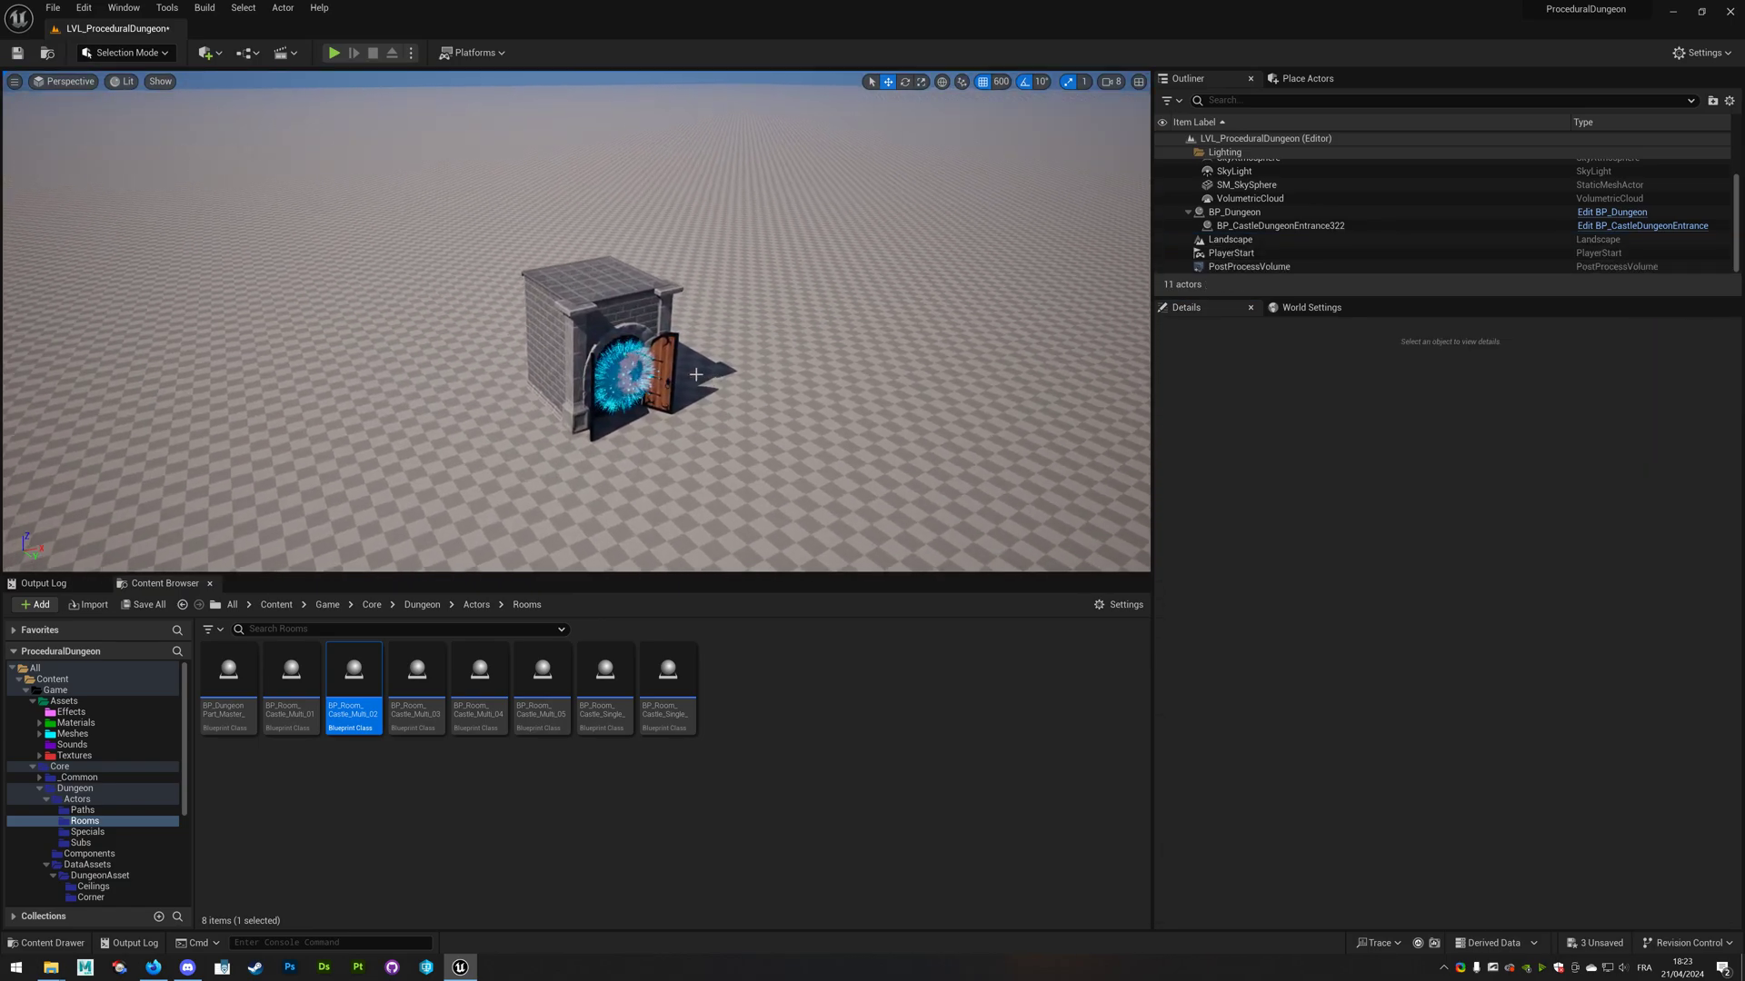
Place a second BP_Dungeon beside the entrance, enable its Random Seed, then delete it
{"action": "left_click", "coordinate": [77, 800]}
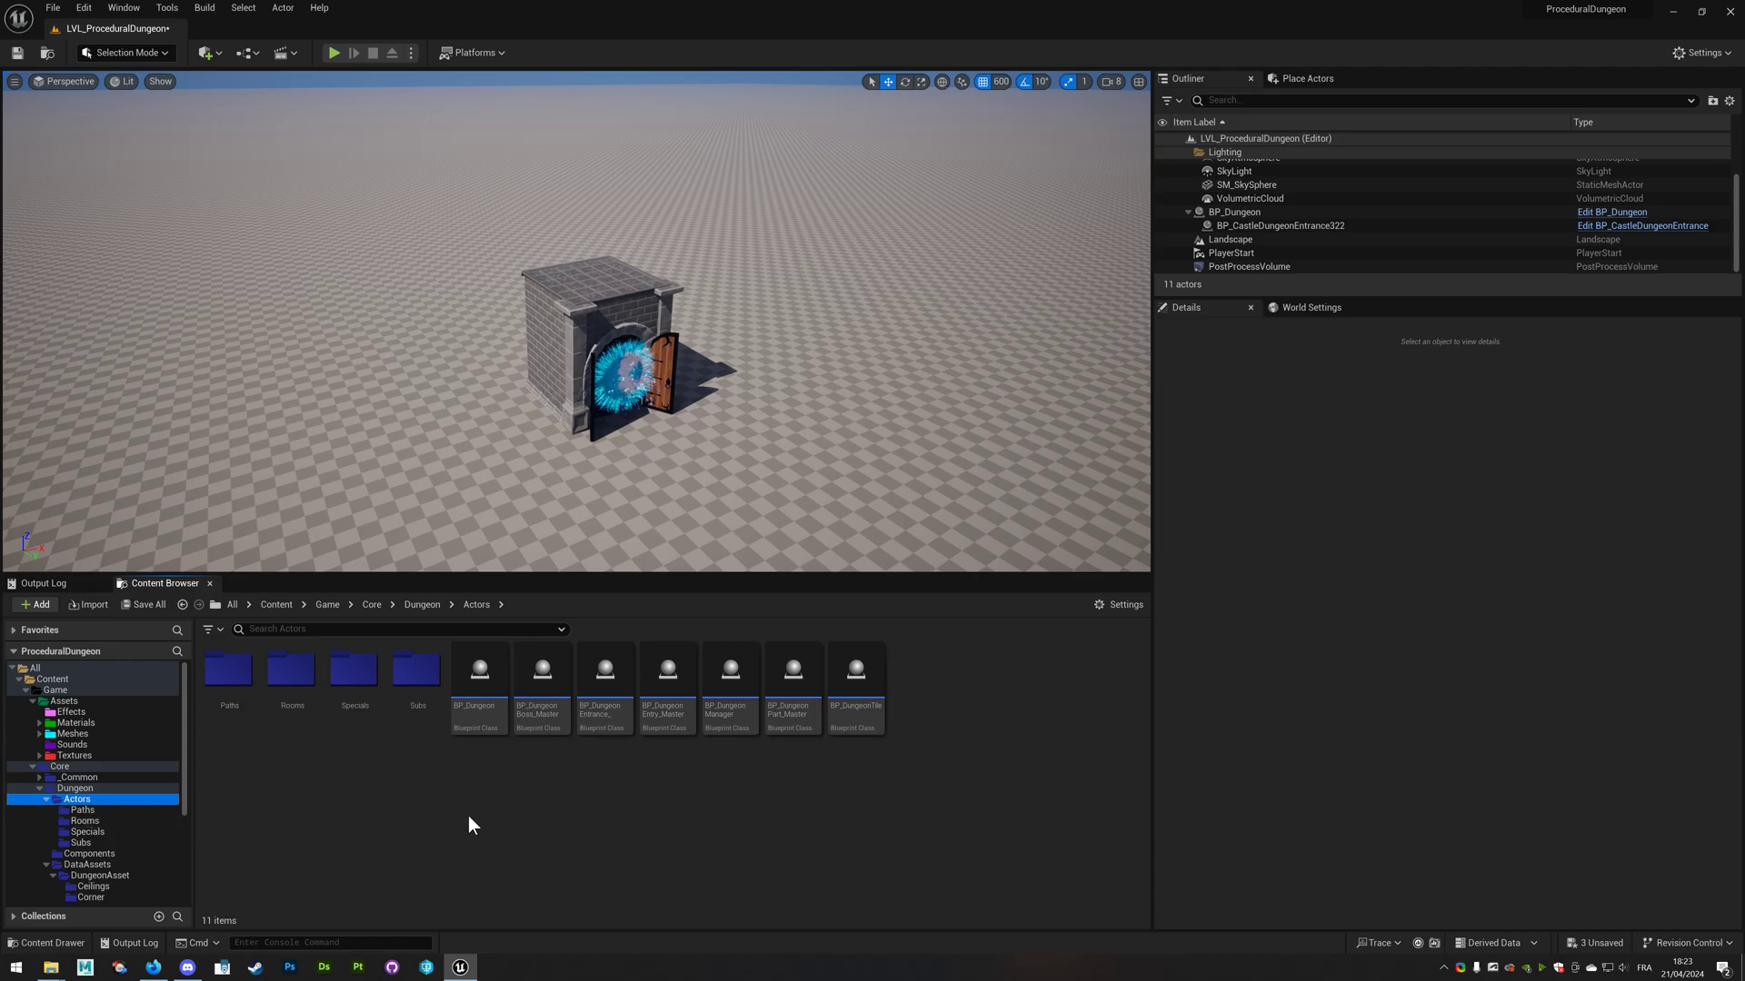
{"action": "left_click_drag", "start_coordinate": [476, 686], "coordinate": [834, 361]}
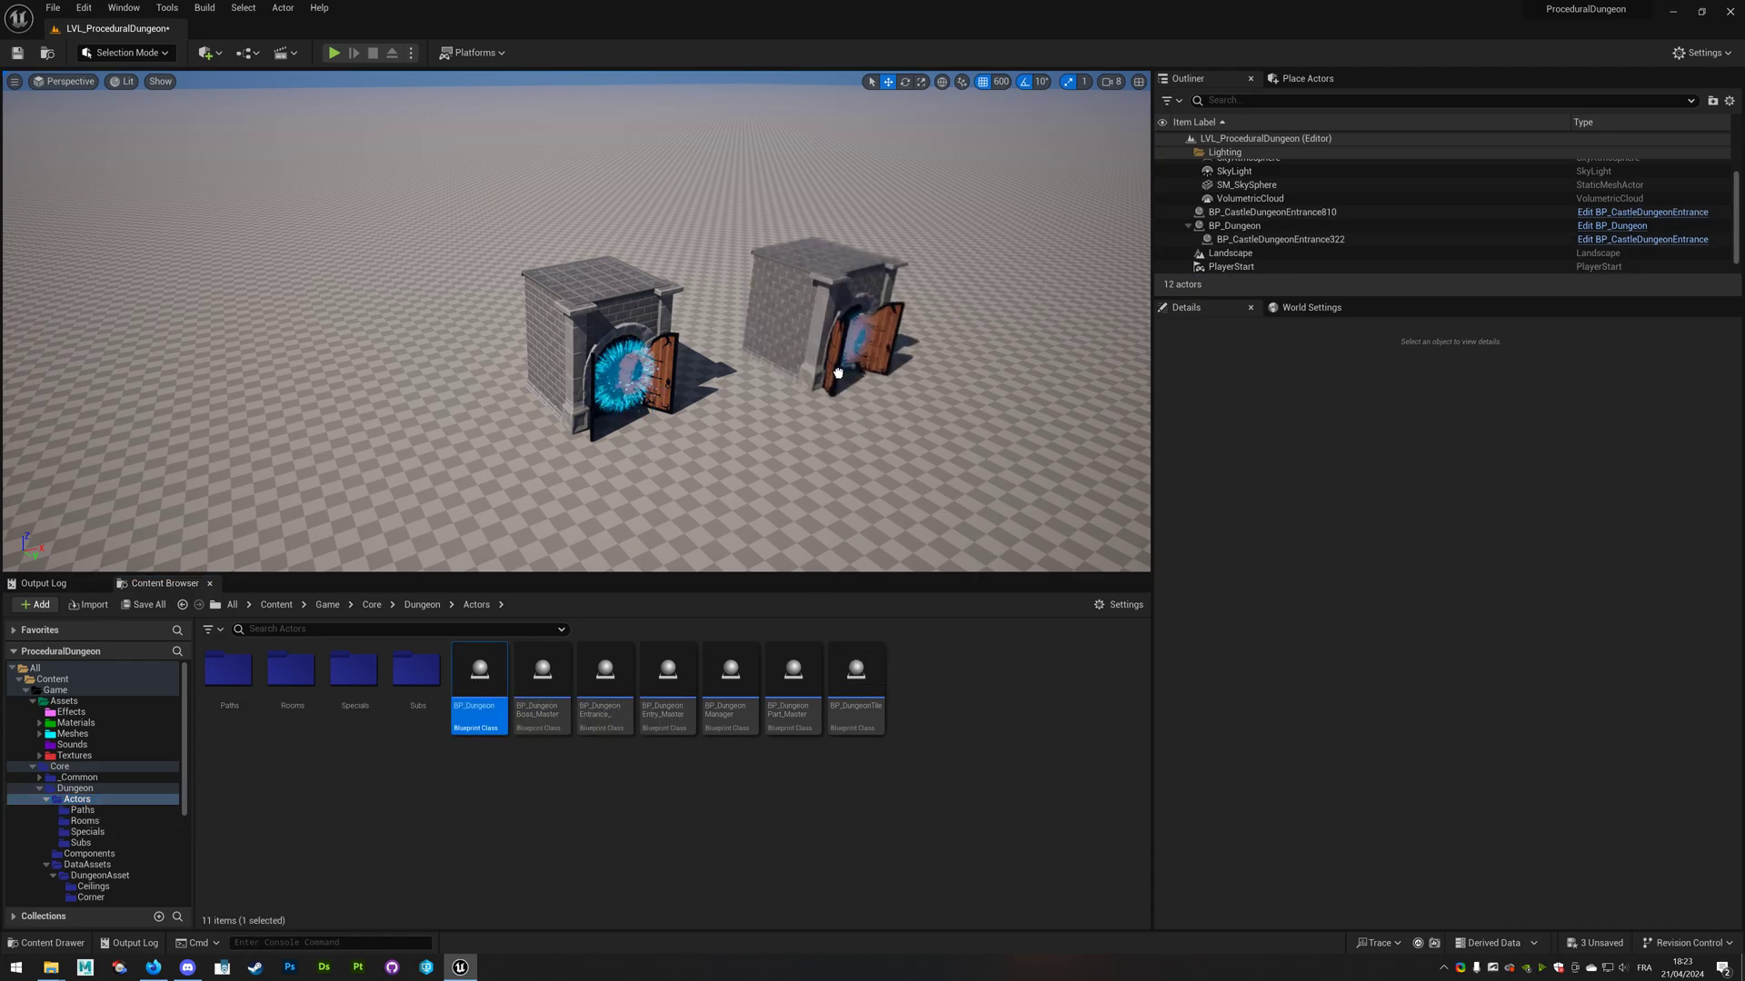
{"action": "scroll", "coordinate": [1417, 618], "scroll_direction": "up", "scroll_amount": 1}
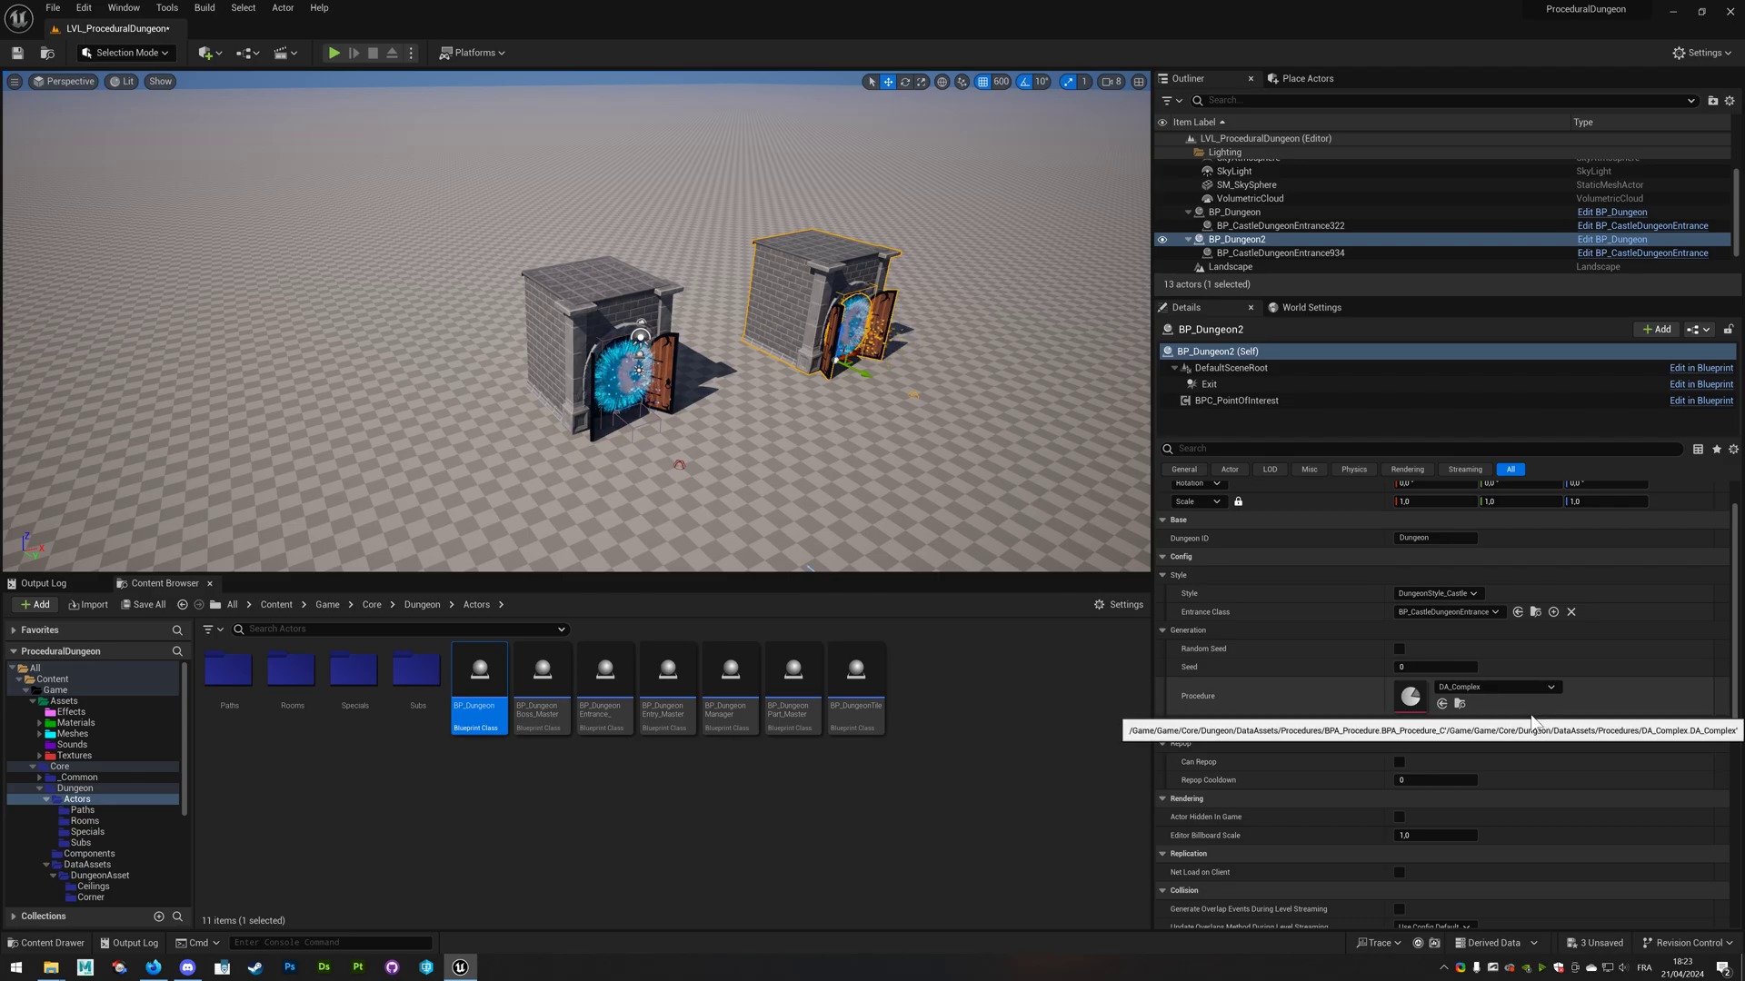
{"action": "left_click", "coordinate": [1399, 649]}
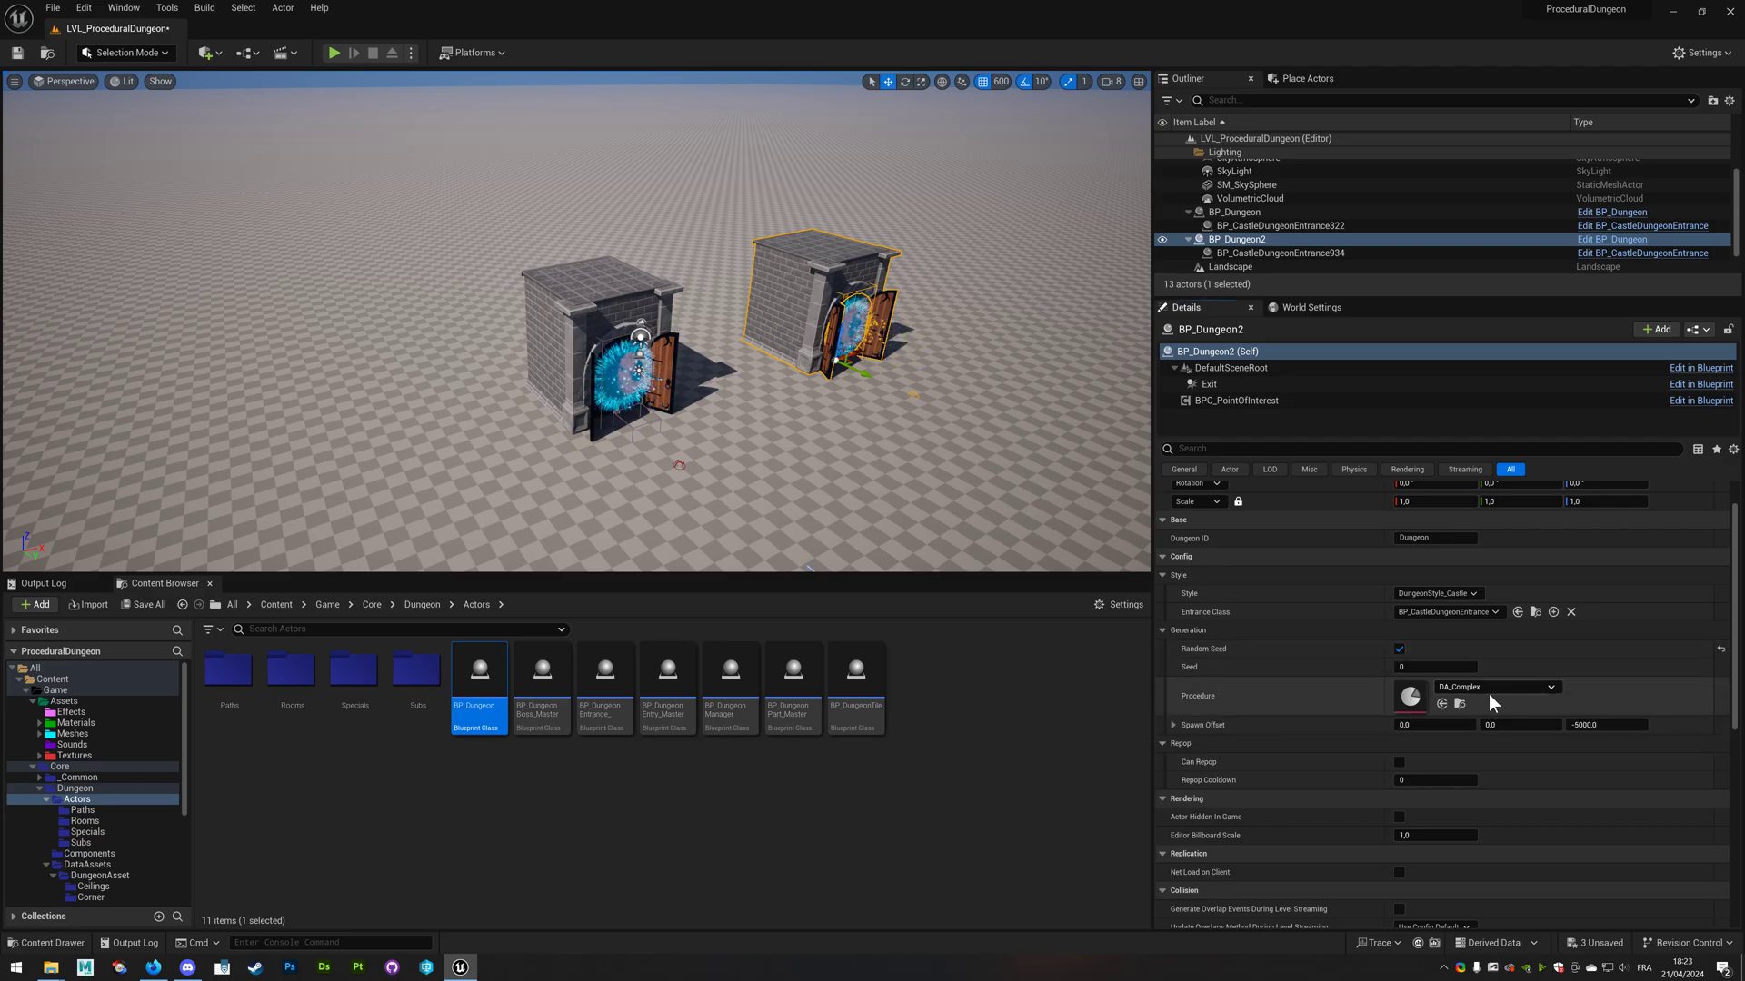
{"action": "left_click", "coordinate": [1431, 667]}
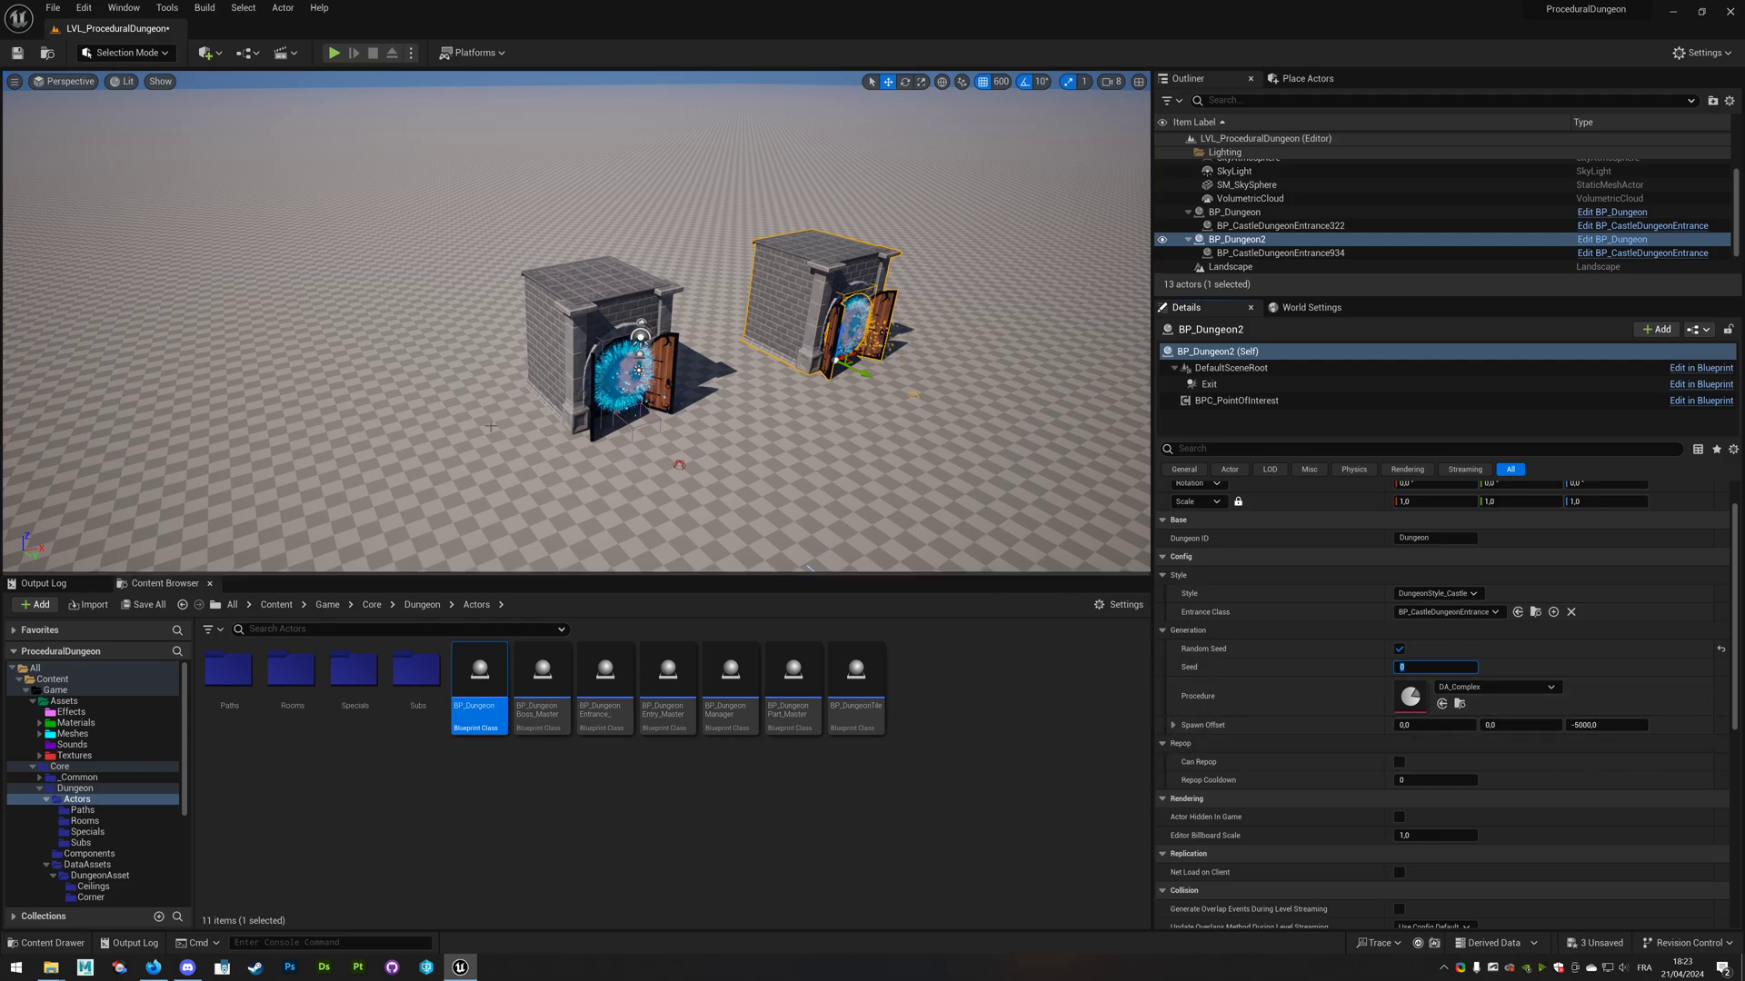
{"action": "right_click_drag", "start_coordinate": [833, 451], "coordinate": [833, 450]}
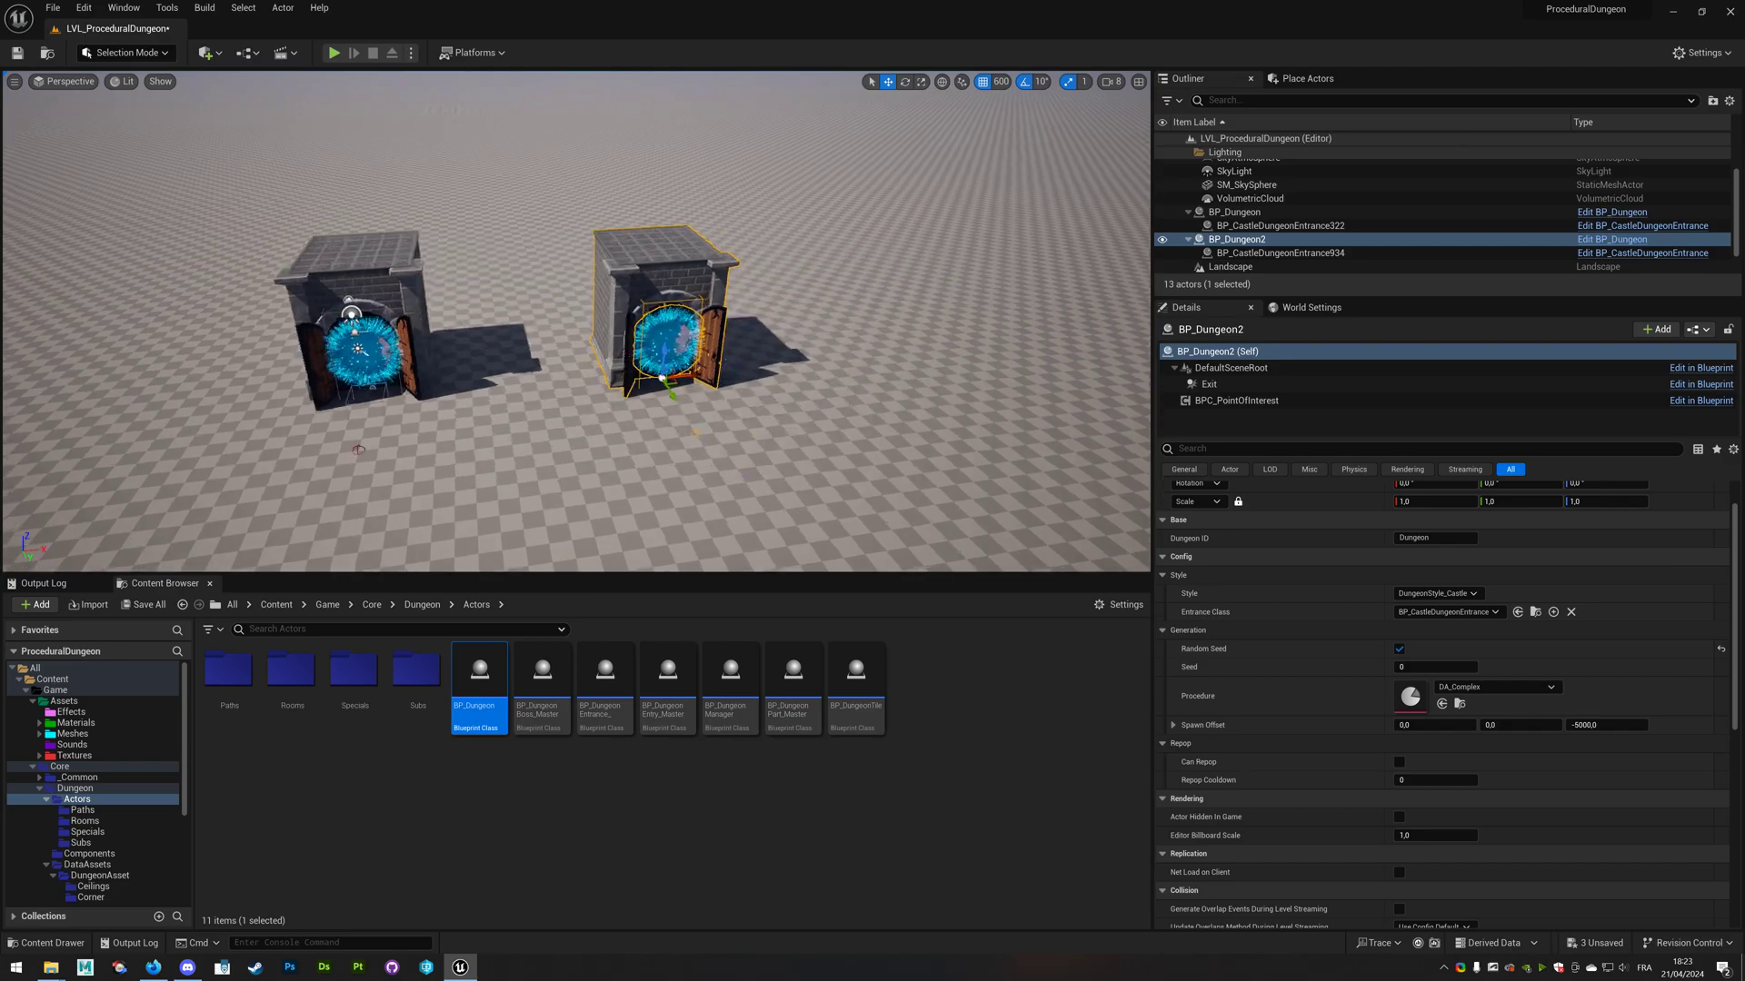
{"action": "key", "text": "Delete"}
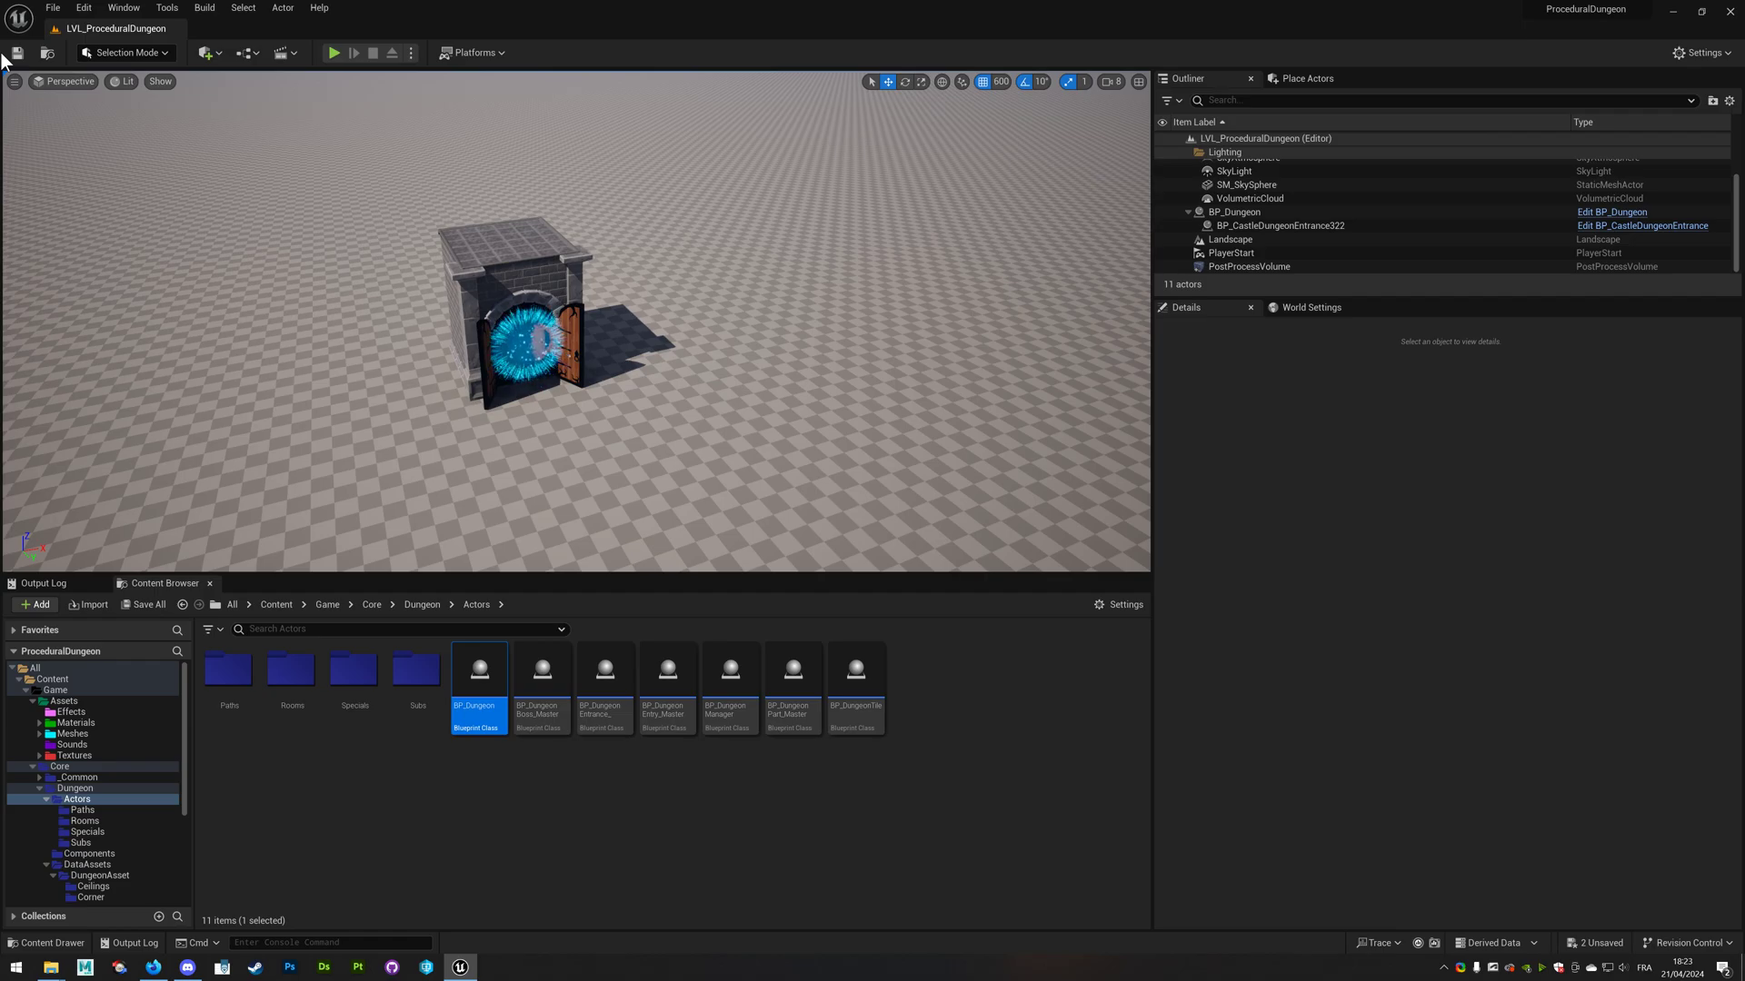
Assign MI_Transparent_Inst from Assets/Materials to the Landscape's Landscape Material slot
{"action": "right_click_drag", "start_coordinate": [718, 256], "coordinate": [713, 257]}
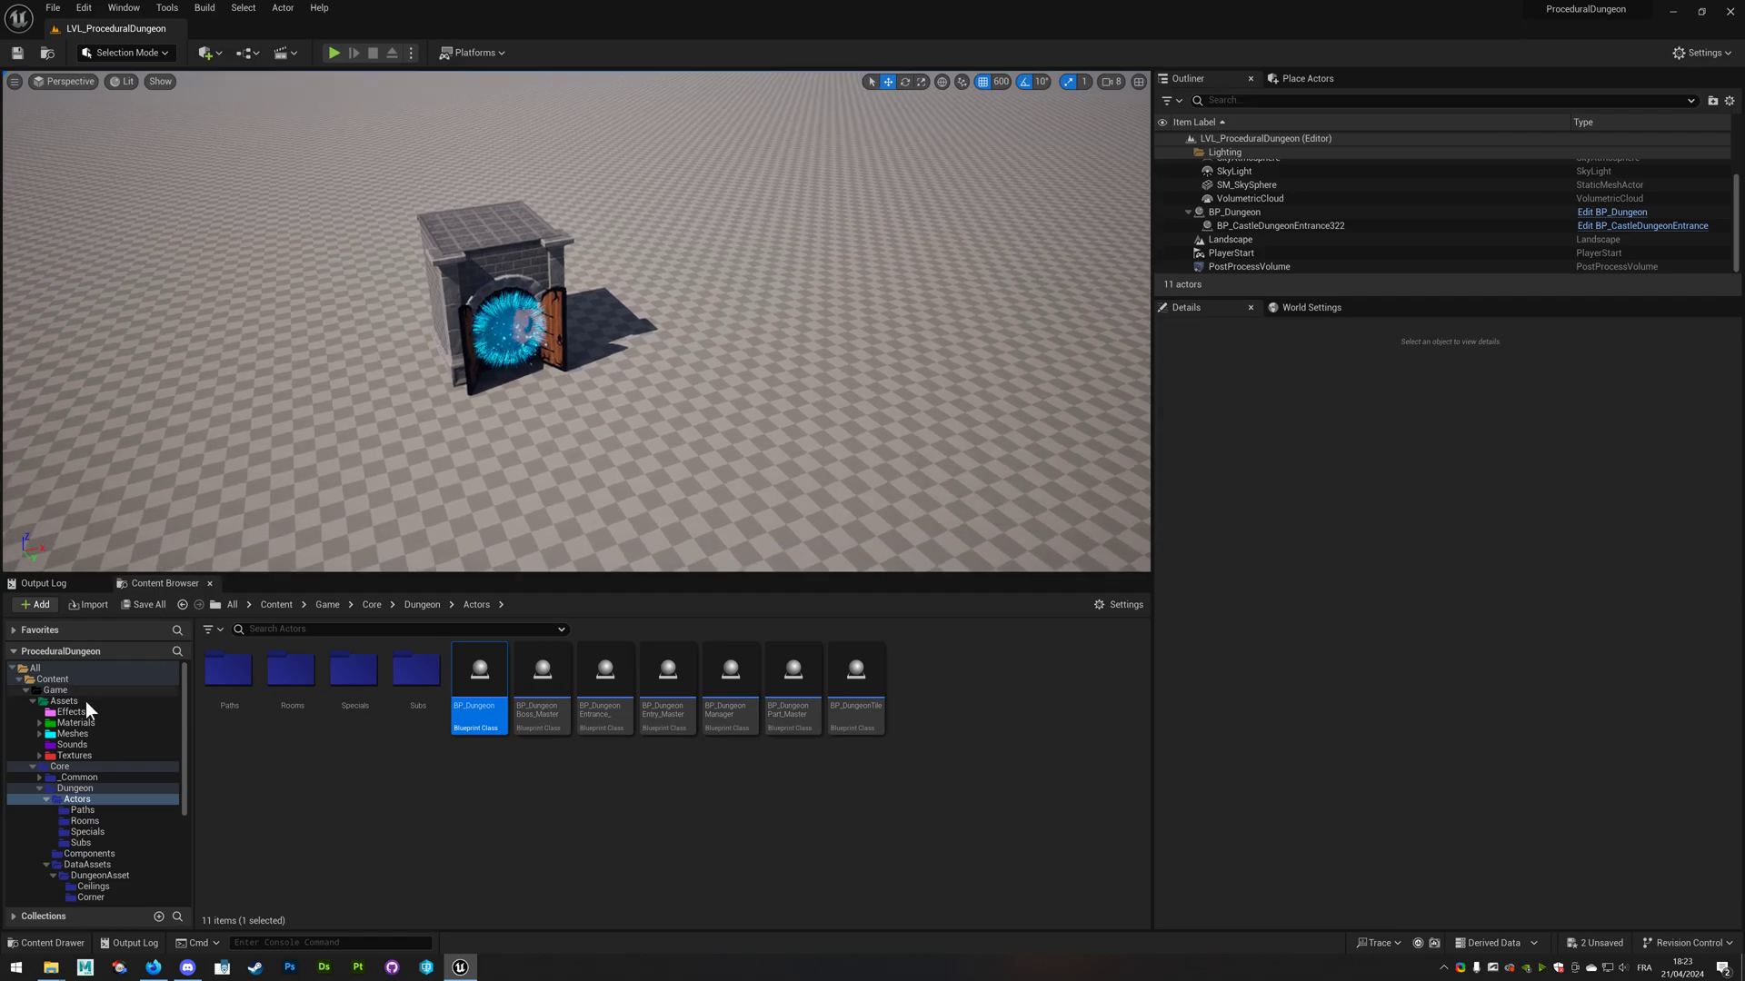
{"action": "left_click", "coordinate": [64, 735]}
{"action": "left_click", "coordinate": [72, 722]}
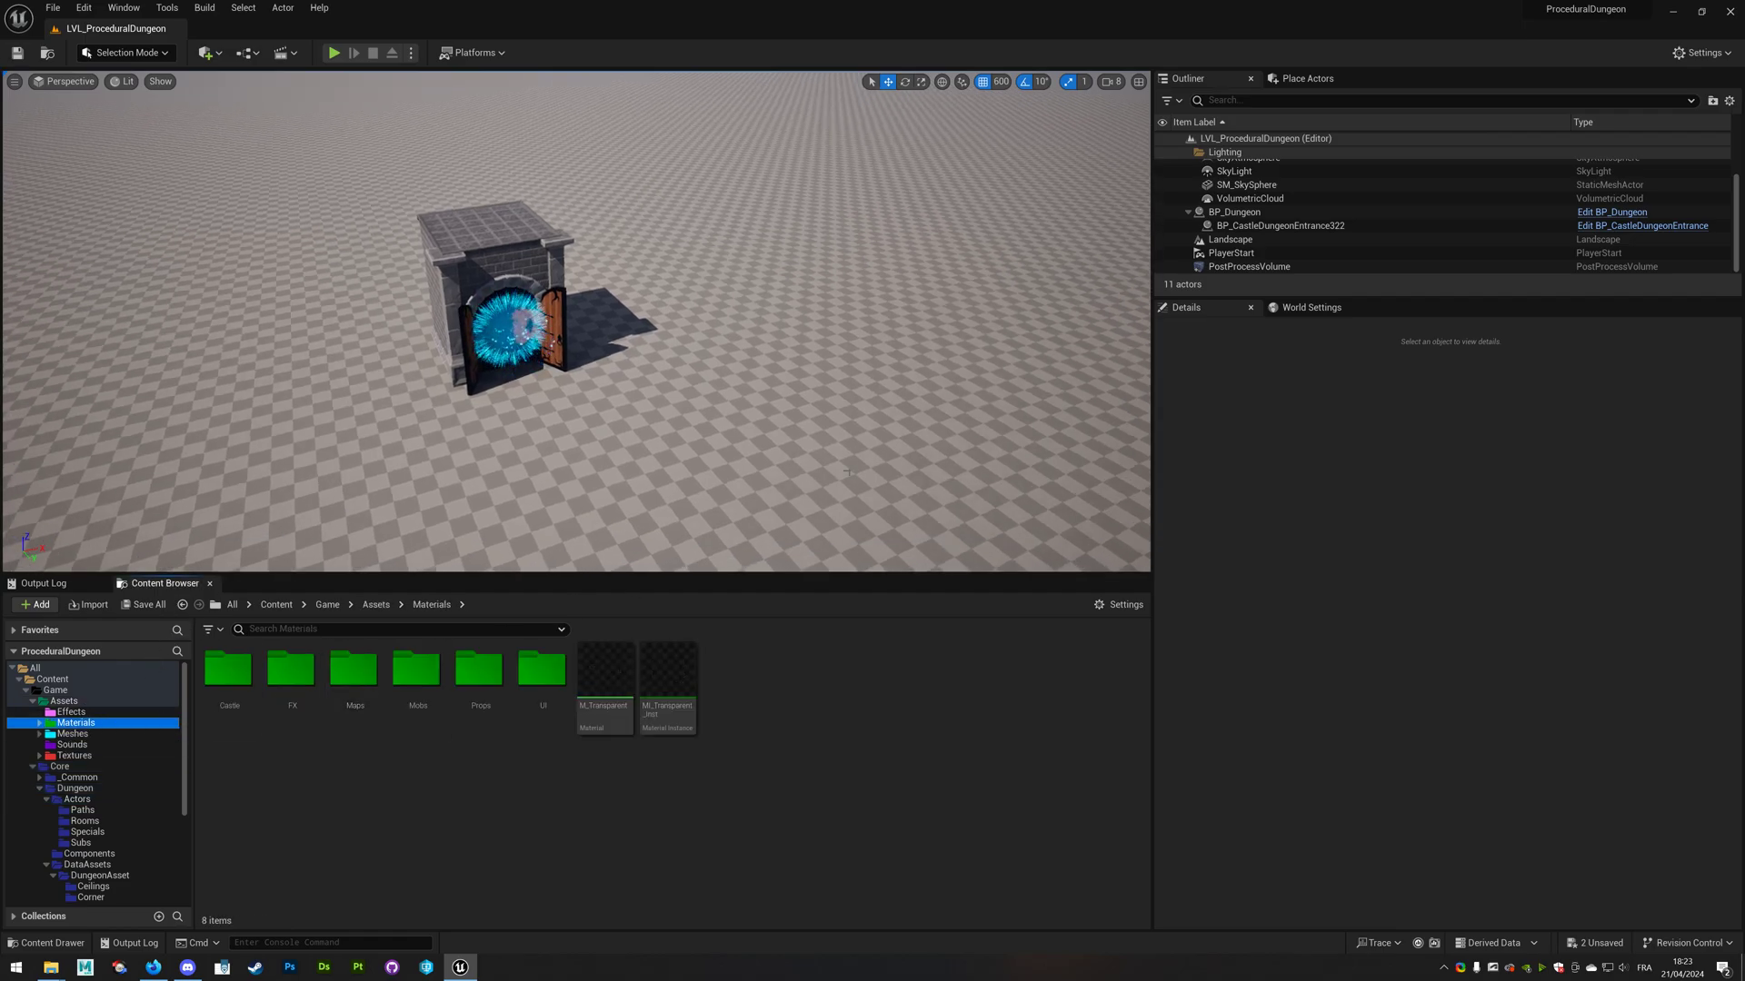
{"action": "left_click", "coordinate": [844, 312]}
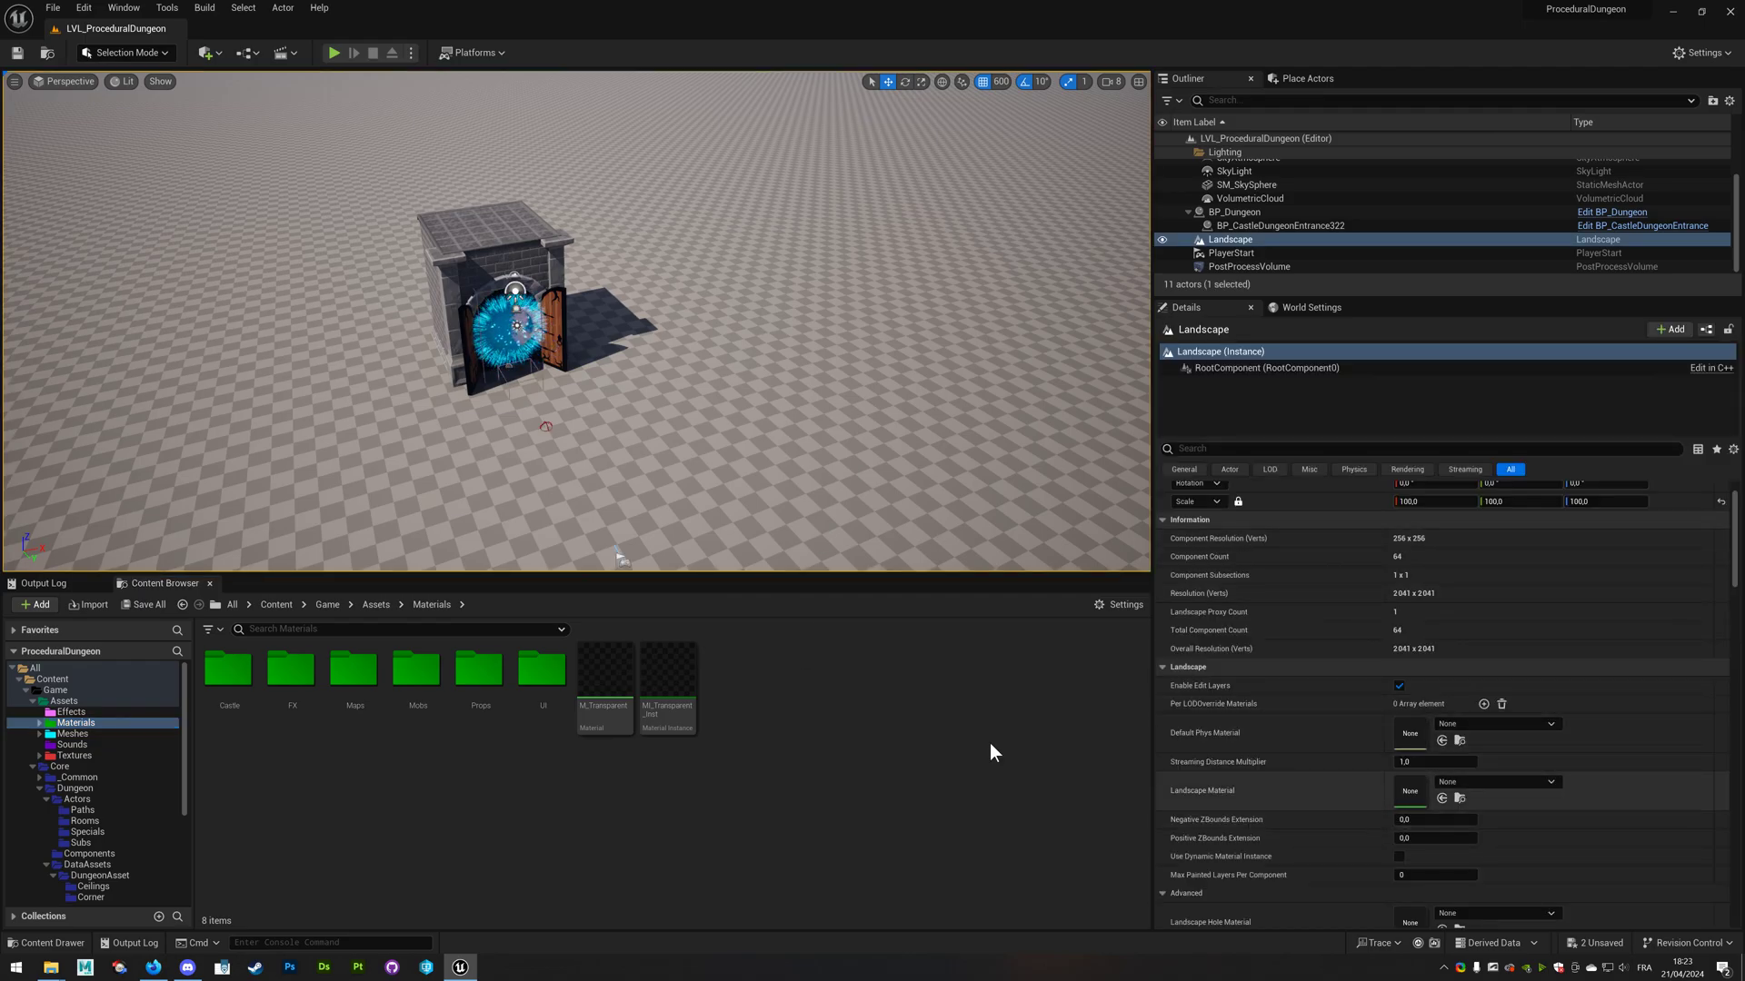
{"action": "mouse_move", "coordinate": [668, 688]}
{"action": "left_mouse_down"}
{"action": "mouse_move", "coordinate": [1381, 759]}
{"action": "mouse_move", "coordinate": [1420, 795]}
{"action": "left_mouse_up"}
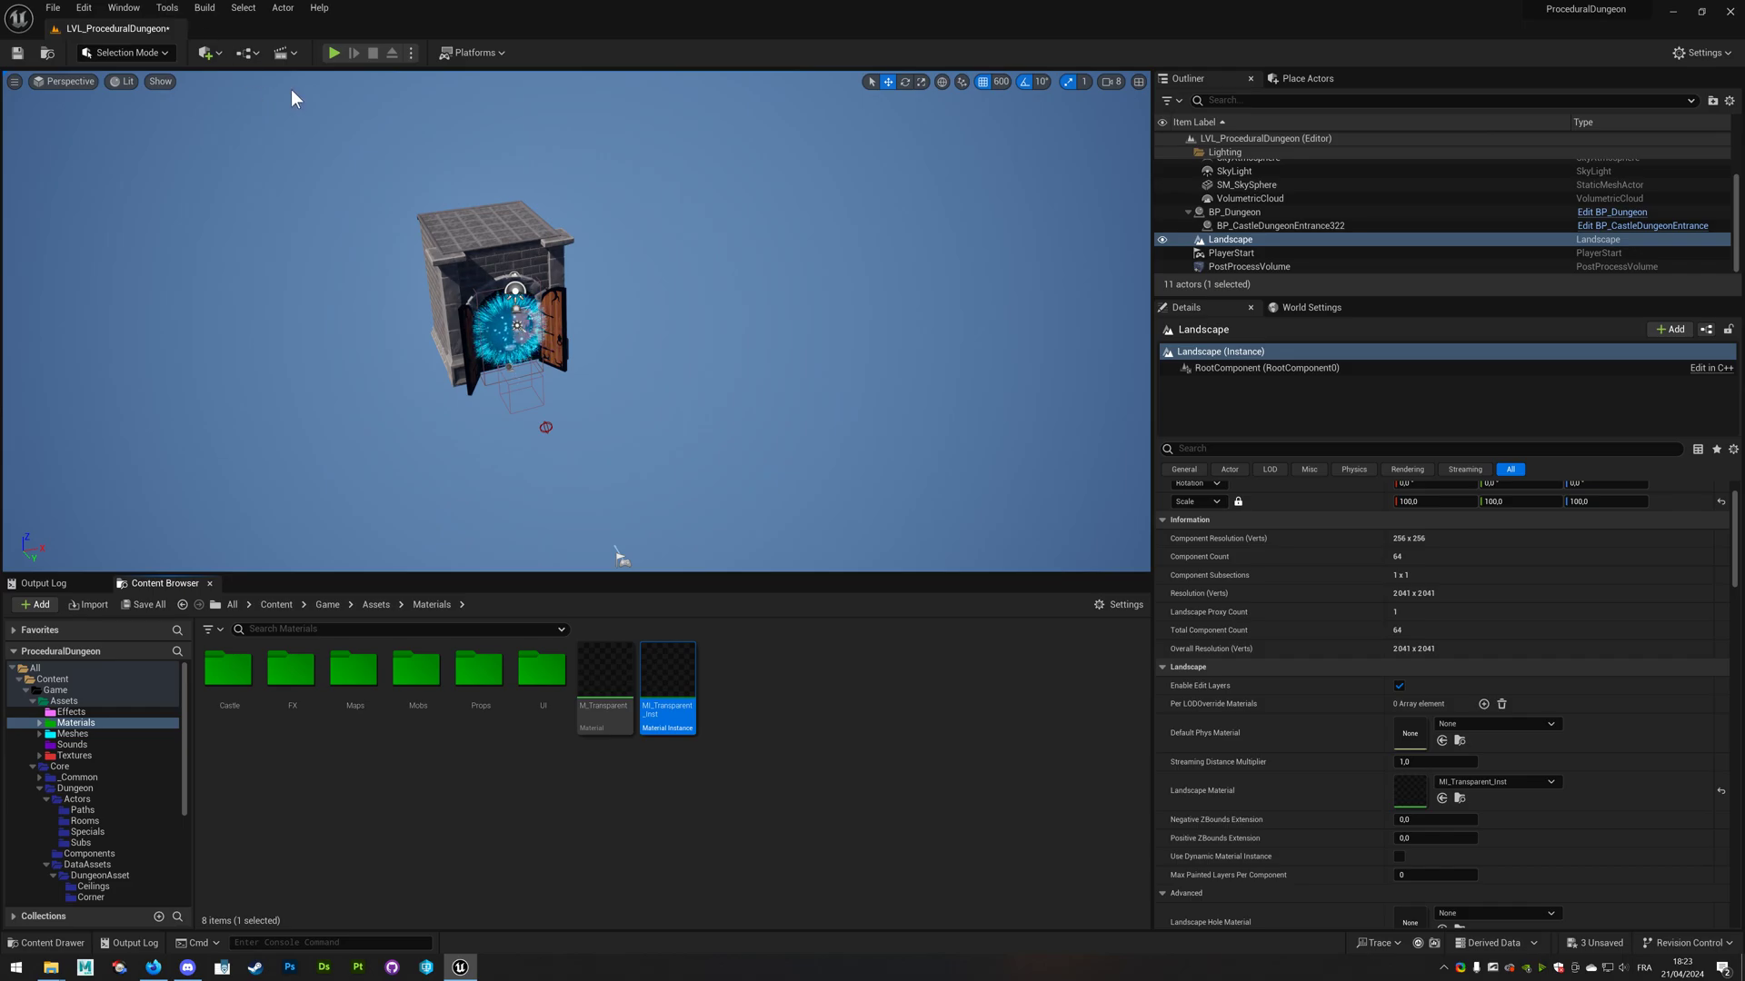
Start Play-in-Editor and jump the character down onto the generated castle dungeon
{"action": "left_click", "coordinate": [333, 52]}
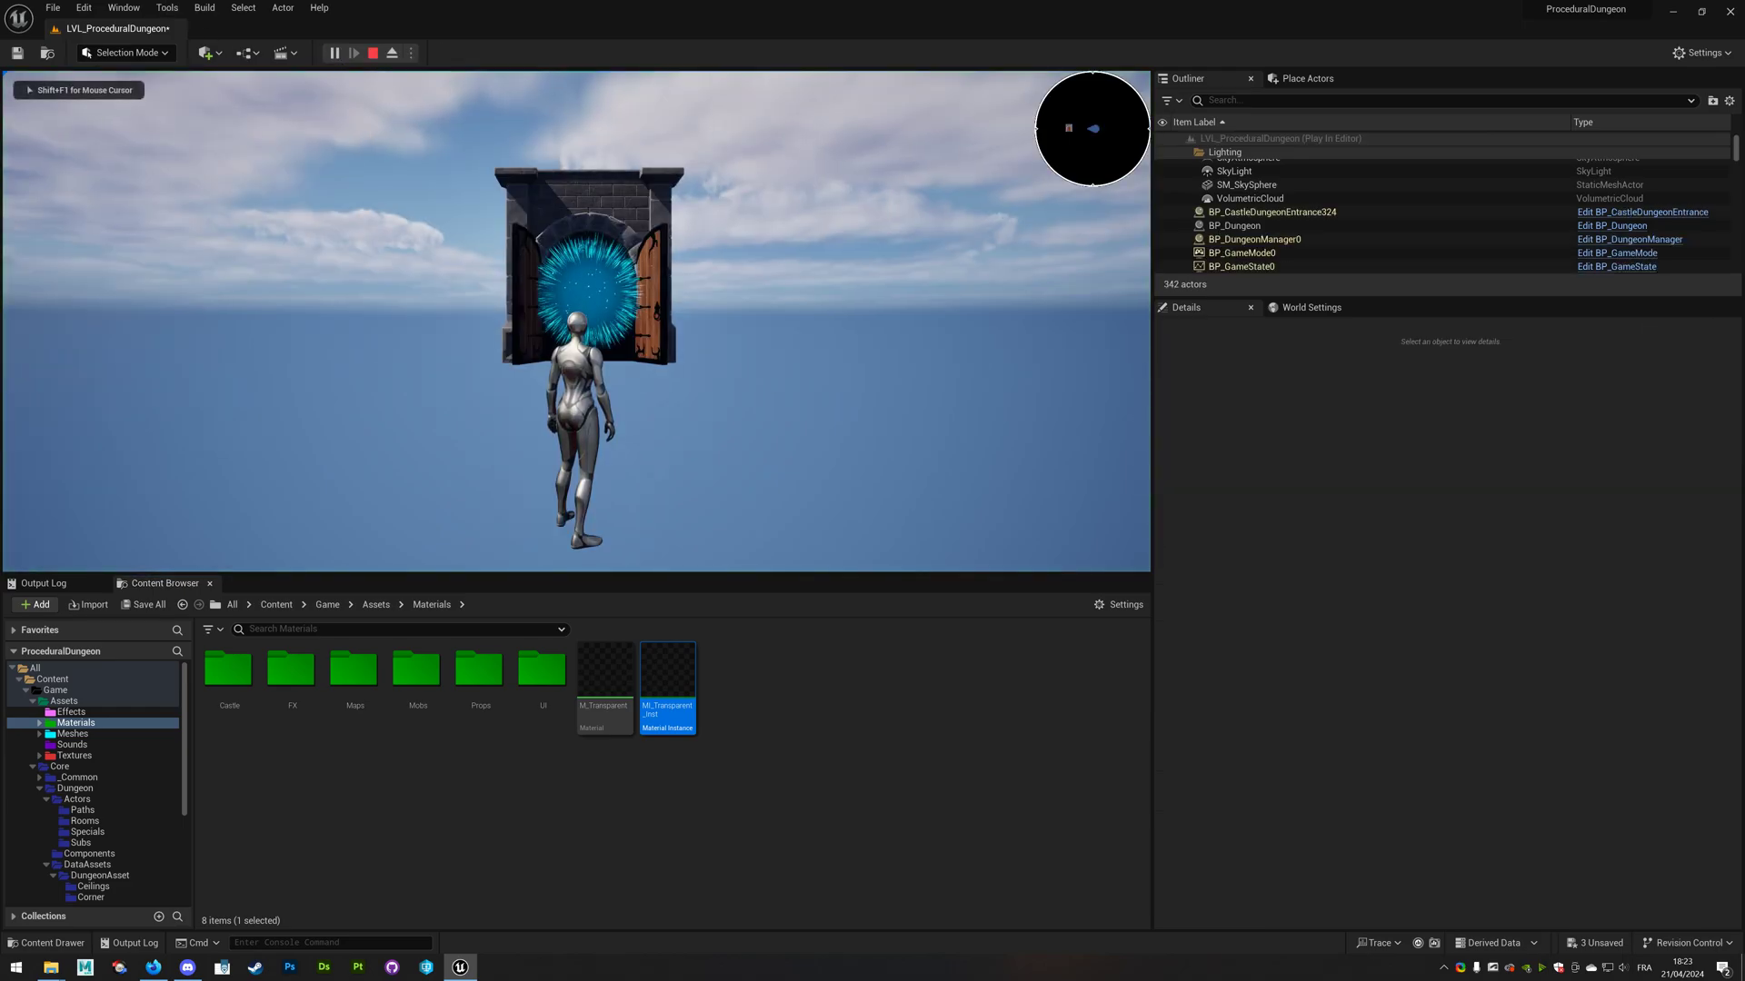
{"action": "key", "text": "space"}
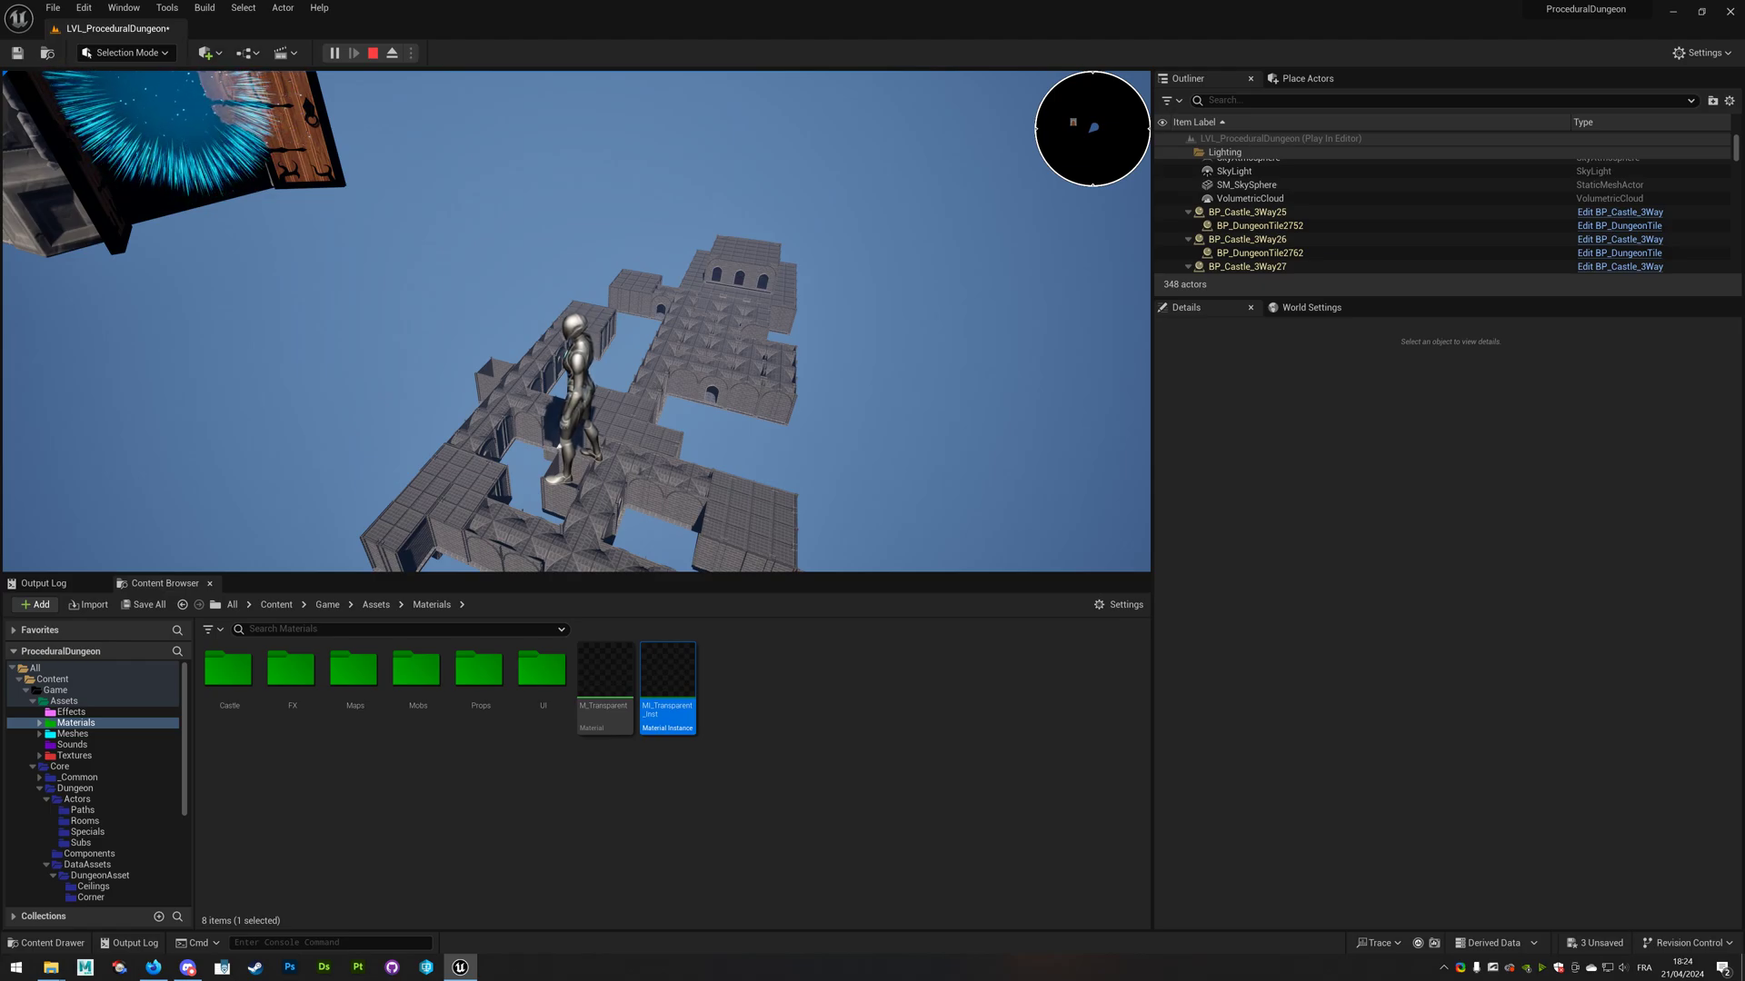
{"action": "key", "text": "Escape"}
{"action": "left_click", "coordinate": [599, 307]}
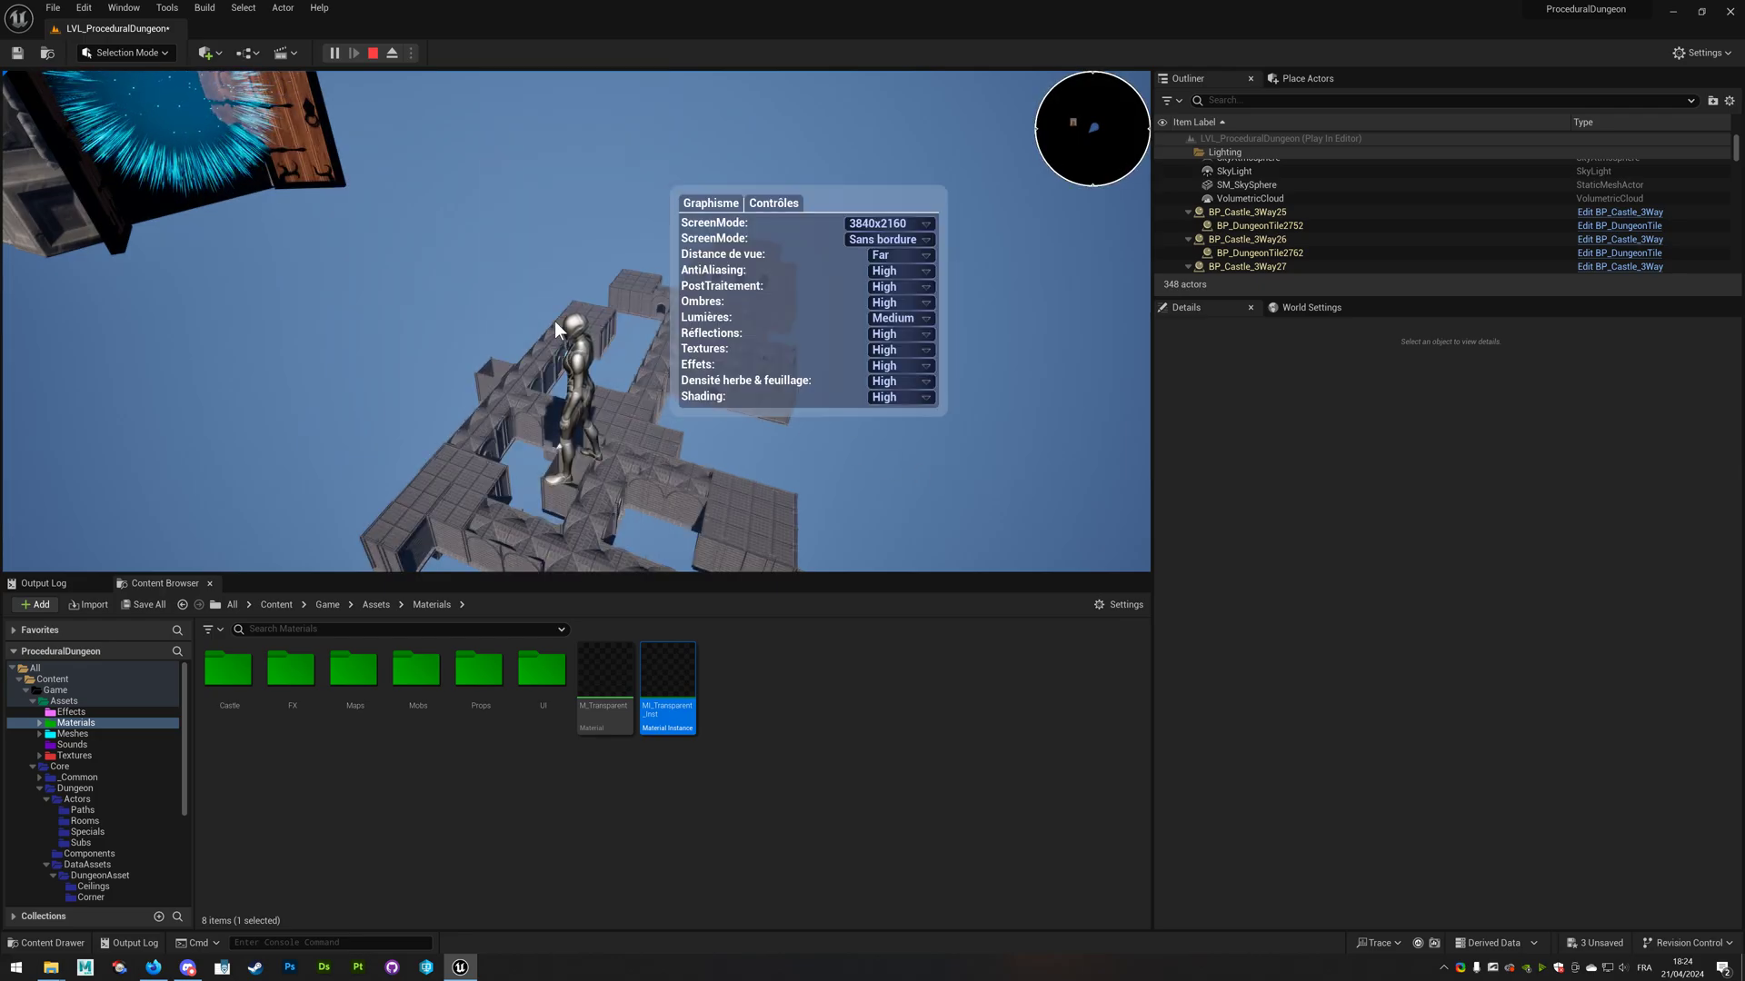
{"action": "left_click", "coordinate": [585, 313]}
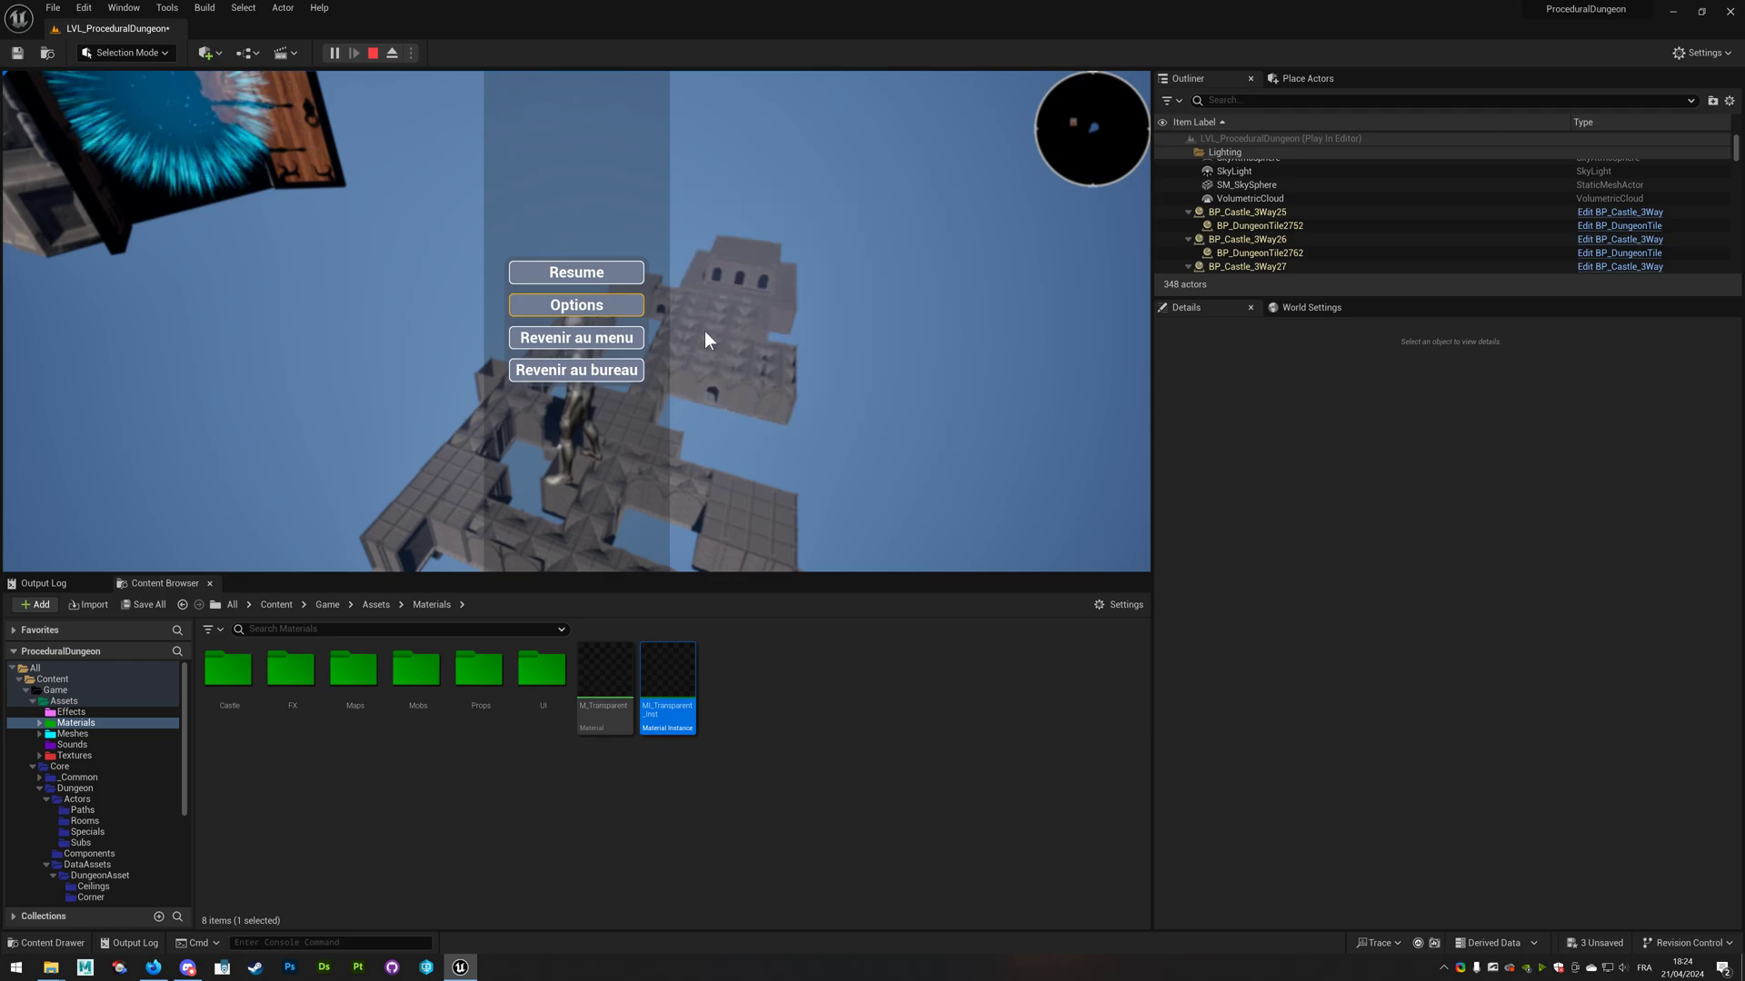
{"action": "key", "text": "Escape"}
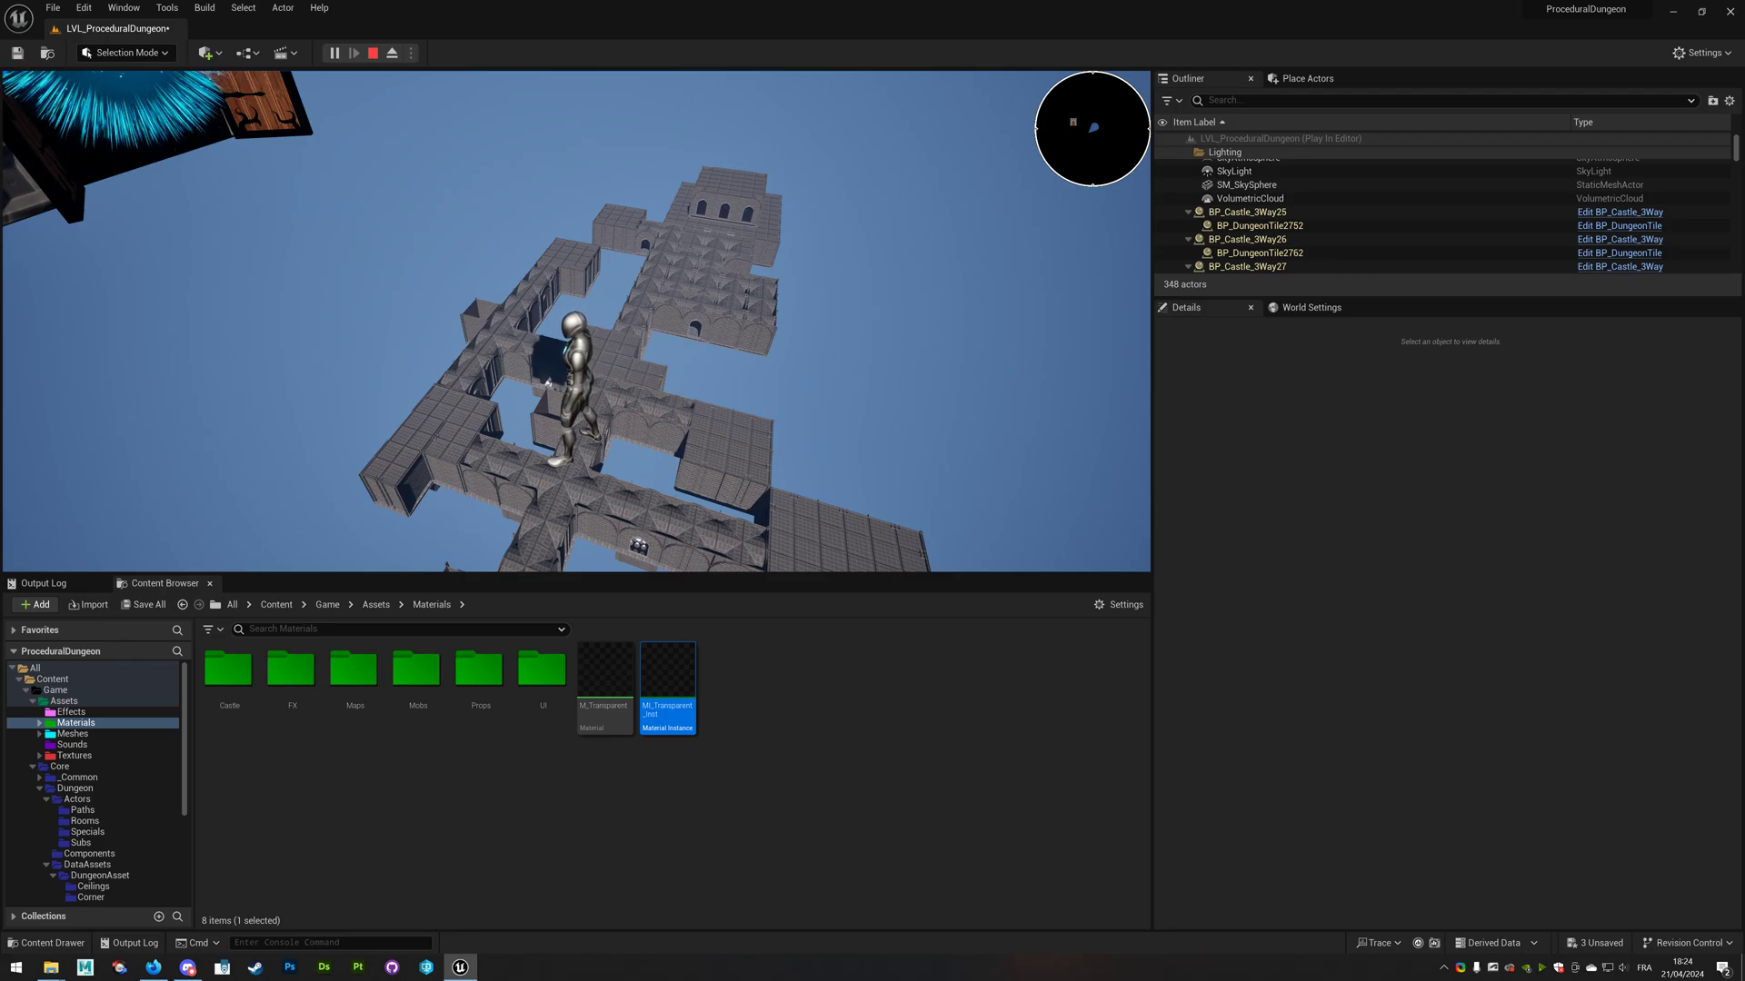
{"action": "mouse_move", "coordinate": [547, 383]}
{"action": "right_mouse_down"}
{"action": "mouse_move", "coordinate": [735, 518]}
{"action": "mouse_move", "coordinate": [731, 483]}
{"action": "right_mouse_up"}
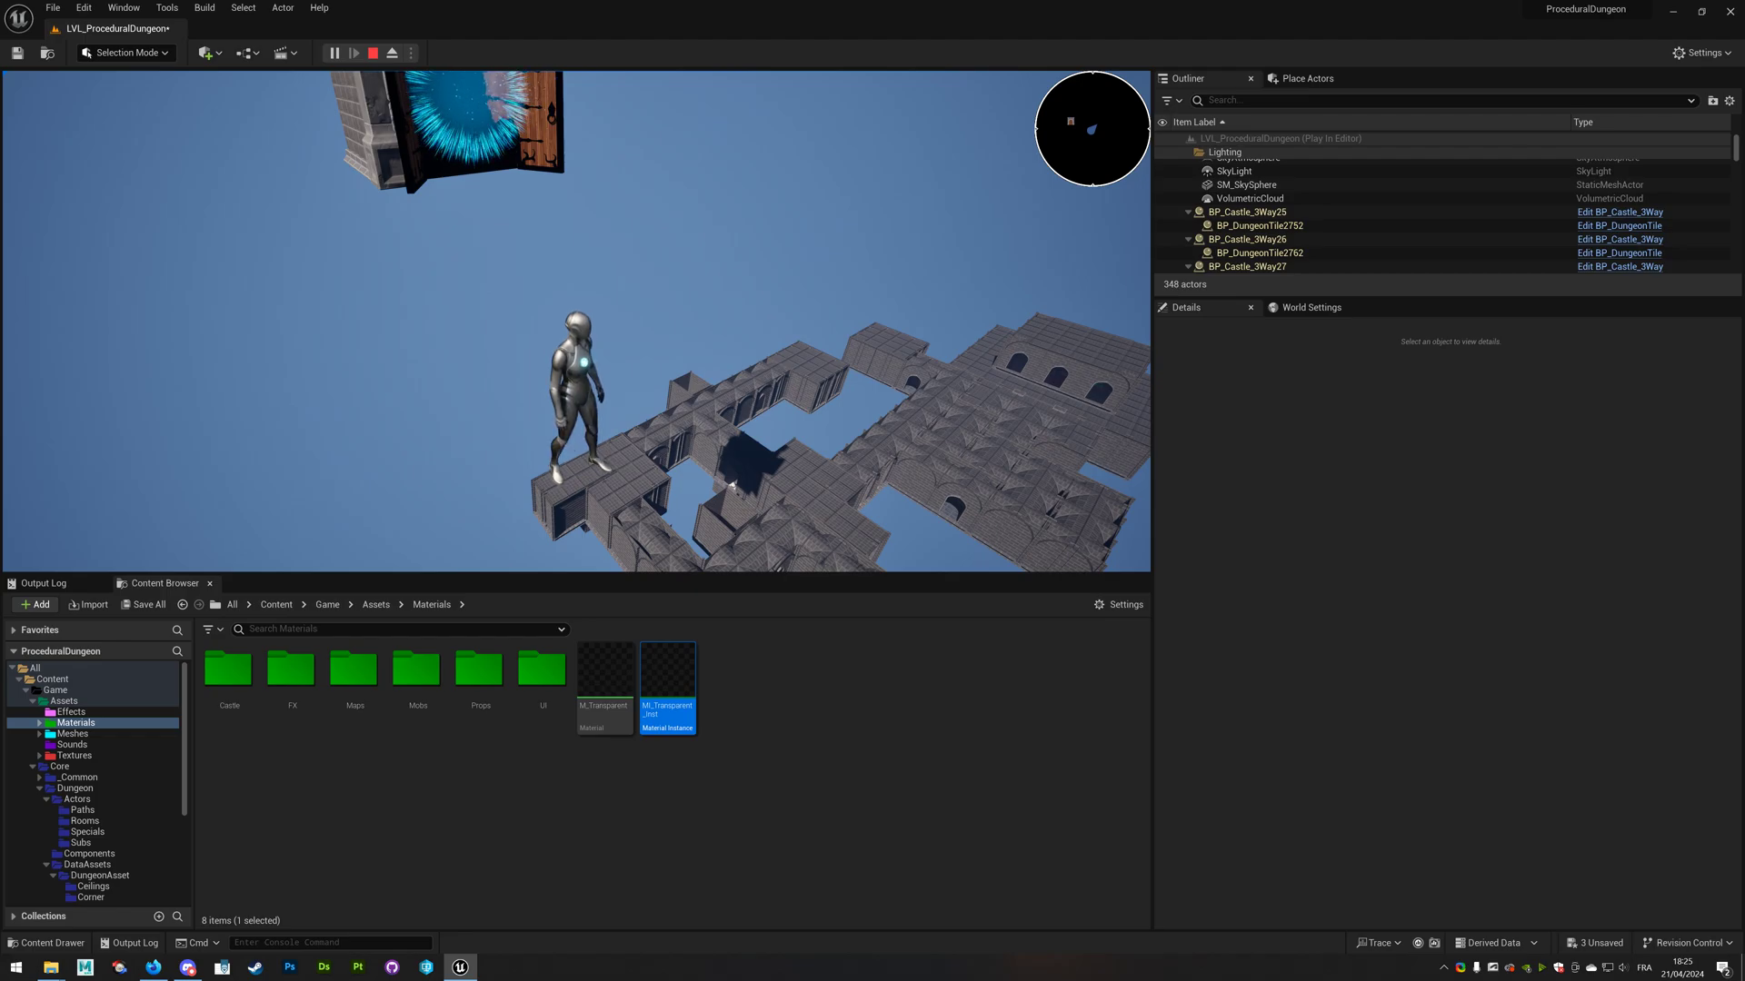
{"action": "right_click_drag", "start_coordinate": [732, 484], "coordinate": [726, 425]}
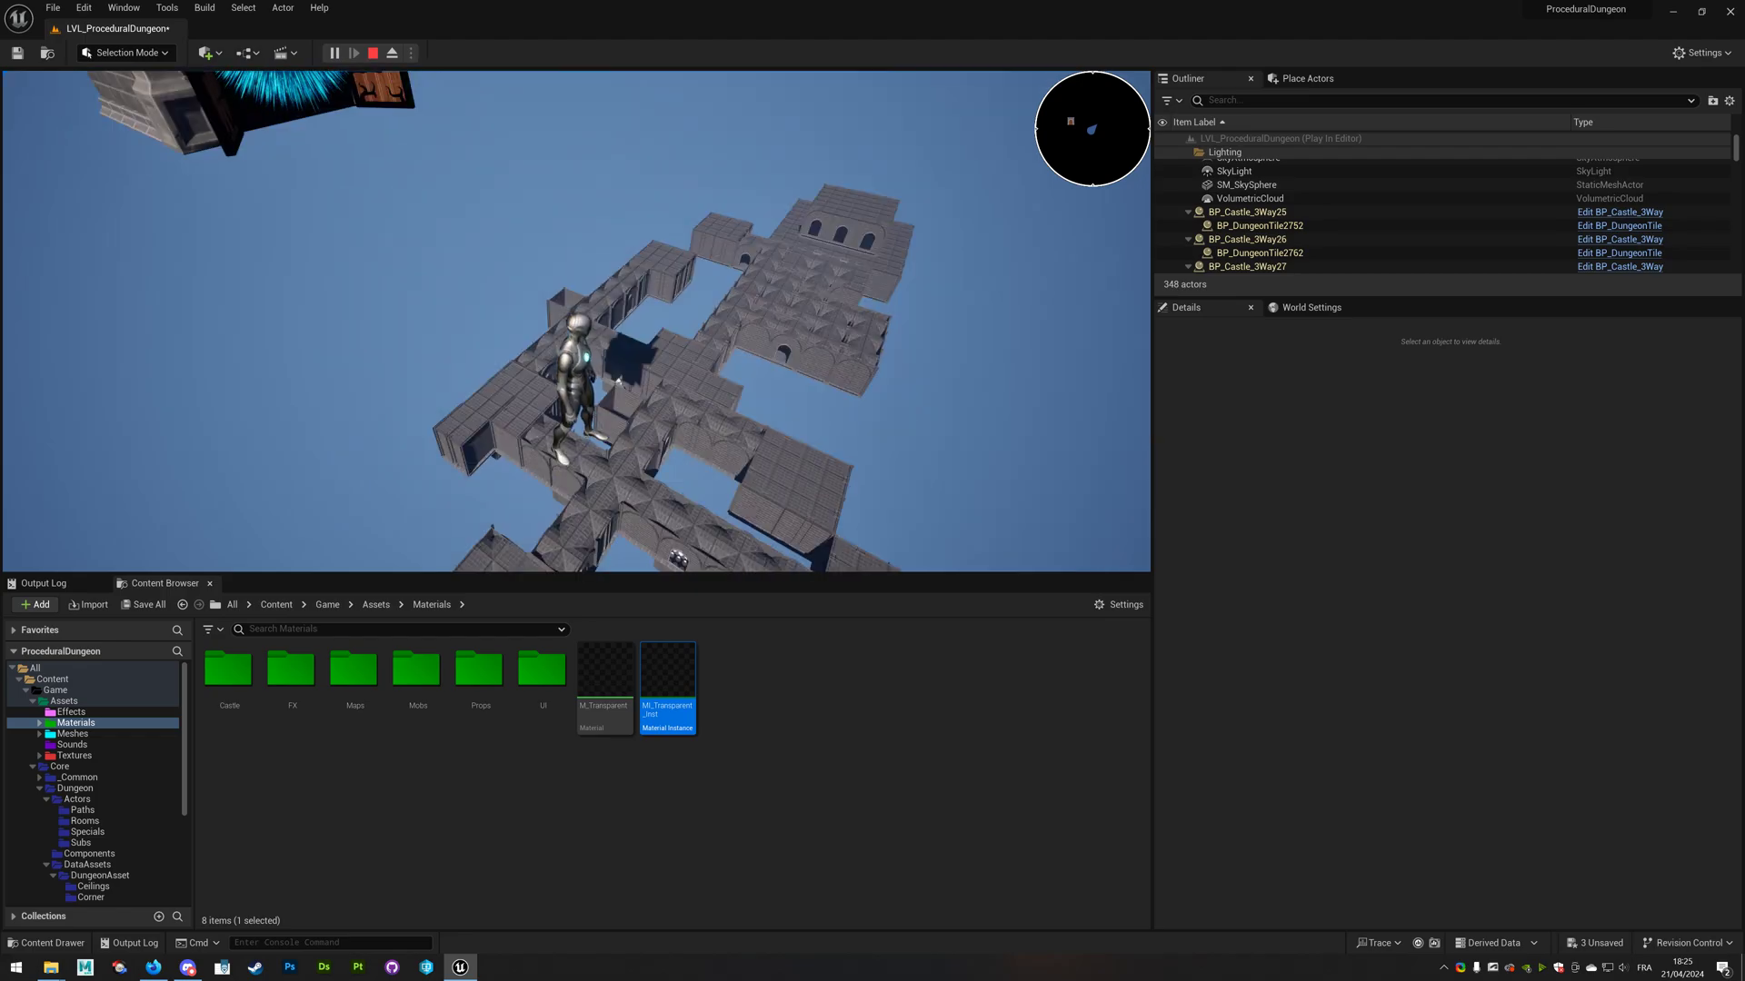